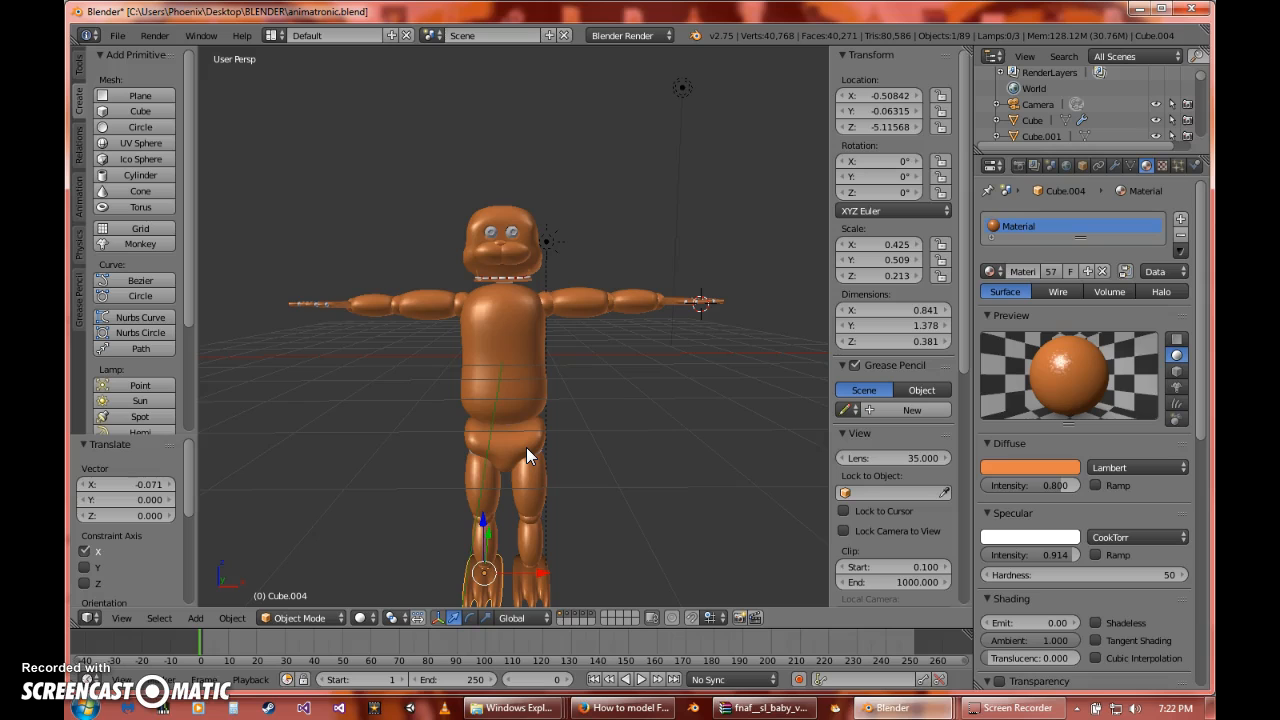
- Add a UV sphere and move it from the hand to the centre of the torso
{"action": "scroll", "coordinate": [526, 447], "scroll_direction": "up", "scroll_amount": 5}
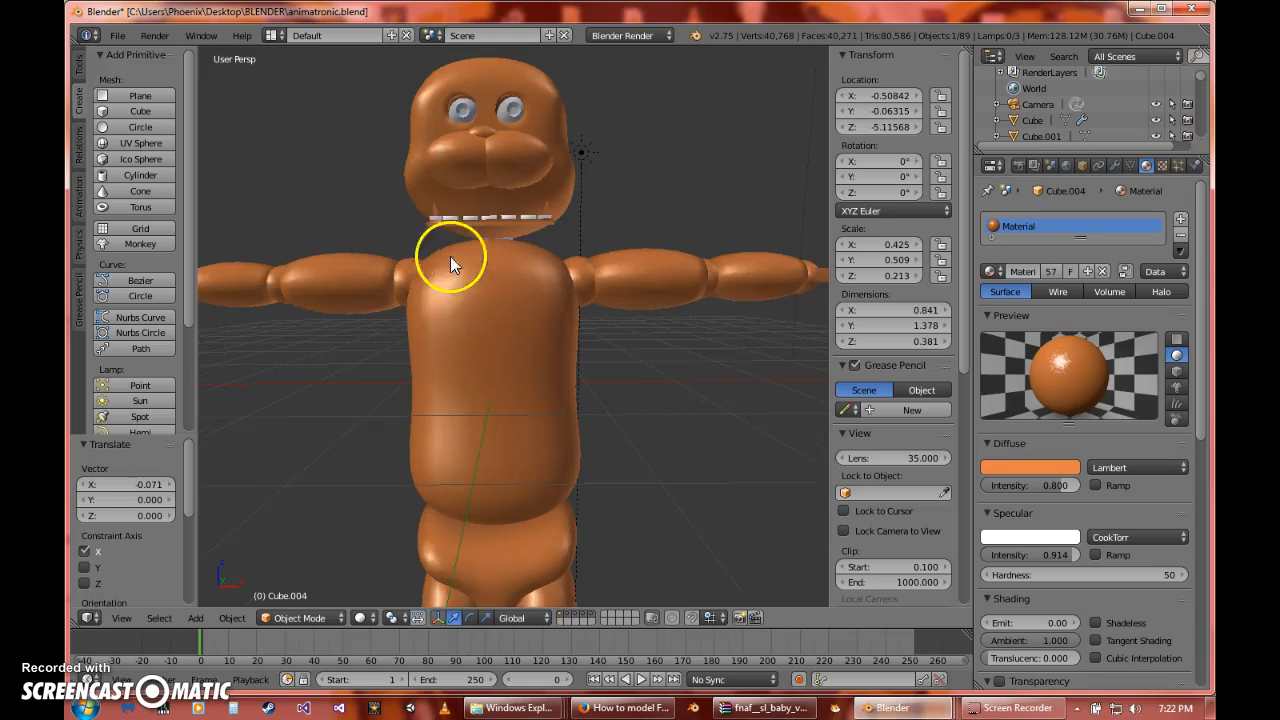
{"action": "scroll", "coordinate": [434, 289], "scroll_direction": "down", "scroll_amount": 3}
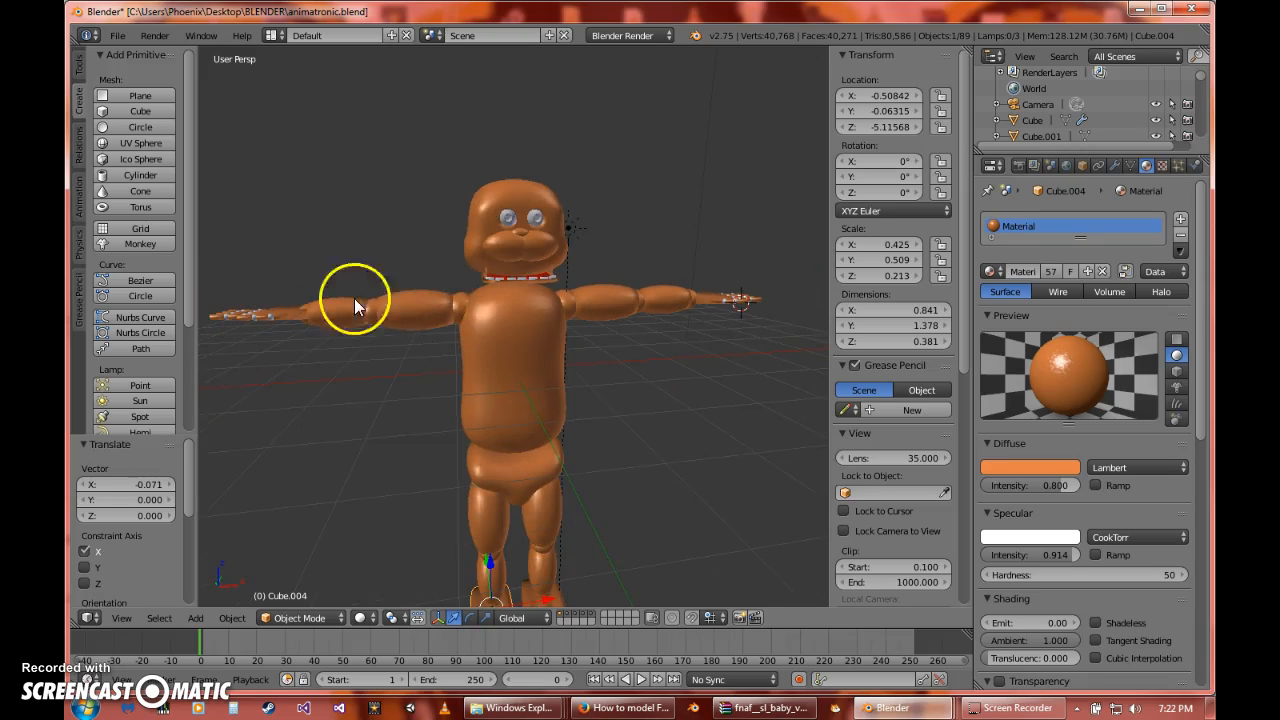
{"action": "left_click", "coordinate": [137, 143]}
{"action": "left_click_drag", "start_coordinate": [770, 305], "coordinate": [574, 349]}
{"action": "left_click_drag", "start_coordinate": [514, 229], "coordinate": [511, 346]}
- Scale the sphere into a flattened upright oval of about 0.6 in X, 0.28 in Y and 1.107 in Z
{"action": "middle_click_drag", "start_coordinate": [542, 325], "coordinate": [685, 313]}
{"action": "key", "text": "s"}
{"action": "left_click", "coordinate": [656, 386]}
{"action": "left_click", "coordinate": [488, 618]}
{"action": "left_click_drag", "start_coordinate": [576, 322], "coordinate": [663, 380]}
{"action": "middle_click_drag", "start_coordinate": [663, 380], "coordinate": [693, 375]}
{"action": "left_click_drag", "start_coordinate": [545, 362], "coordinate": [569, 363]}
- Move the oval onto the front of the torso as a belly patch, at about X -0.09, Y -0.55, Z -0.03
{"action": "middle_click_drag", "start_coordinate": [569, 363], "coordinate": [532, 385]}
{"action": "left_click", "coordinate": [454, 618]}
{"action": "left_click_drag", "start_coordinate": [533, 360], "coordinate": [555, 362]}
{"action": "middle_click_drag", "start_coordinate": [651, 360], "coordinate": [587, 360]}
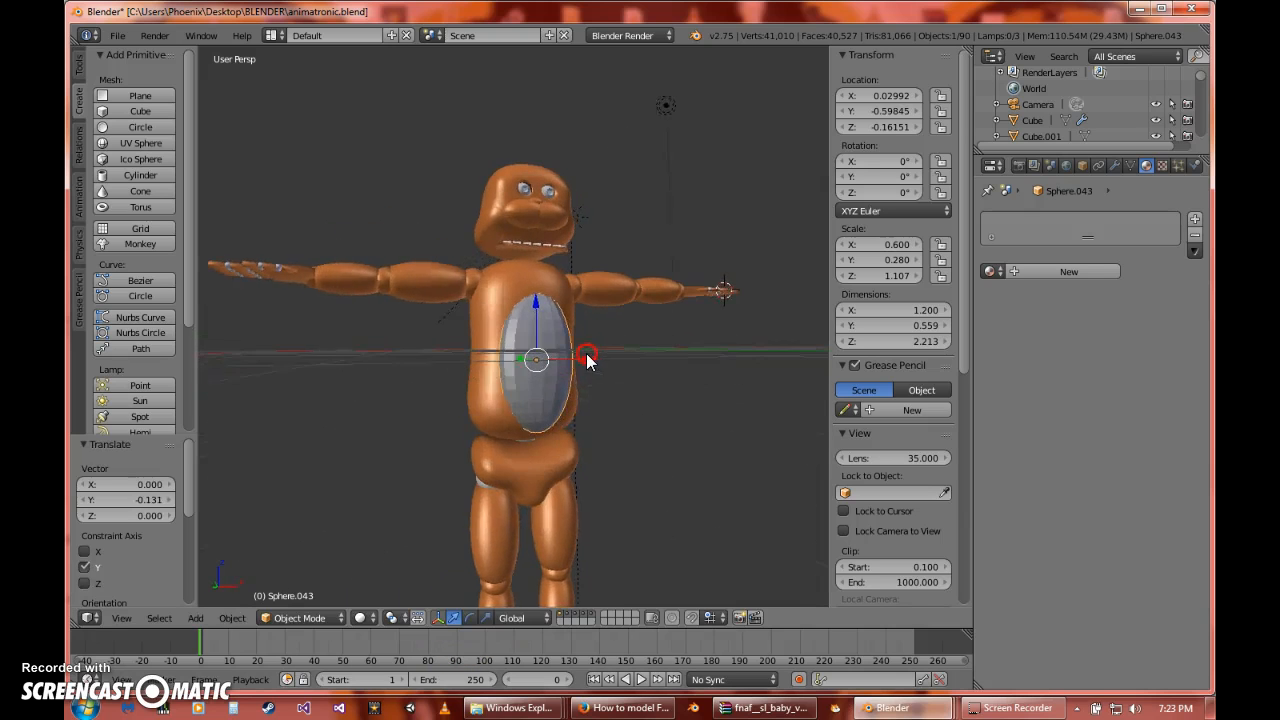
{"action": "left_click_drag", "start_coordinate": [583, 360], "coordinate": [566, 362]}
{"action": "left_click_drag", "start_coordinate": [528, 307], "coordinate": [534, 294]}
{"action": "middle_click_drag", "start_coordinate": [557, 366], "coordinate": [576, 374]}
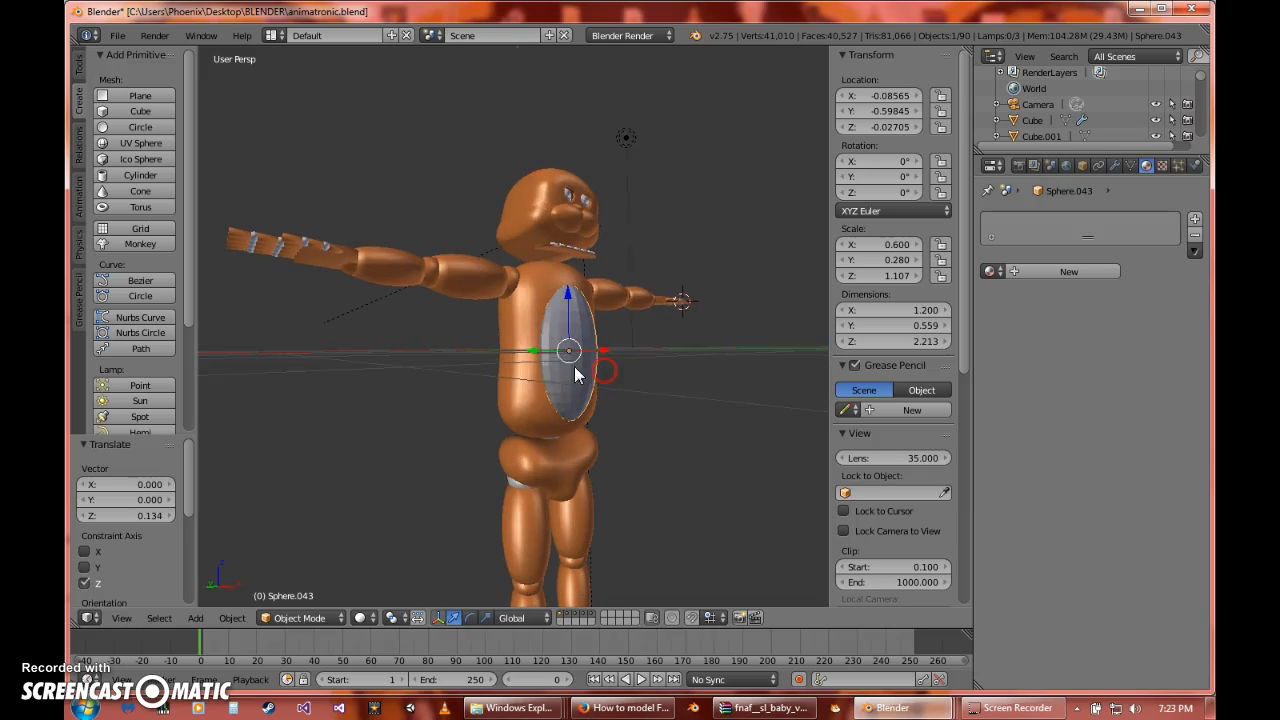
{"action": "left_click_drag", "start_coordinate": [536, 347], "coordinate": [652, 356]}
{"action": "middle_click_drag", "start_coordinate": [652, 356], "coordinate": [590, 372]}
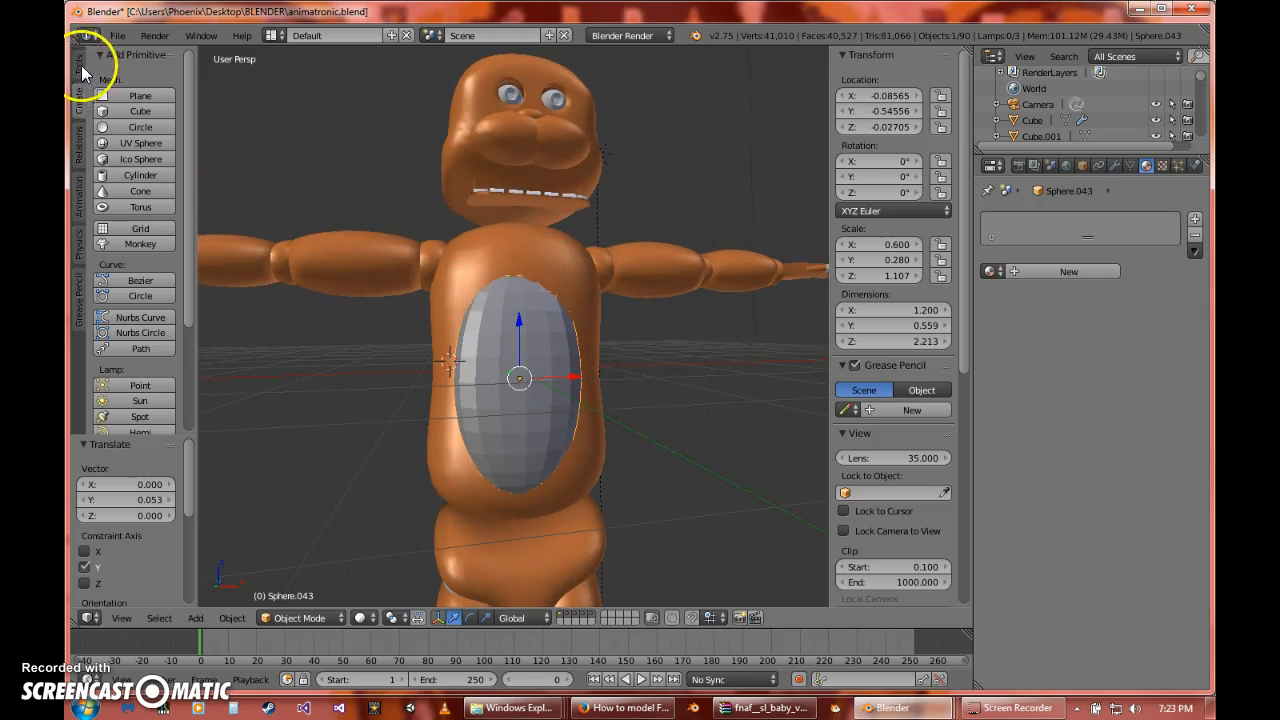
- Apply smooth shading to the belly patch and centre it on the torso at about X -0.03
{"action": "left_click", "coordinate": [79, 65]}
{"action": "left_click", "coordinate": [112, 287]}
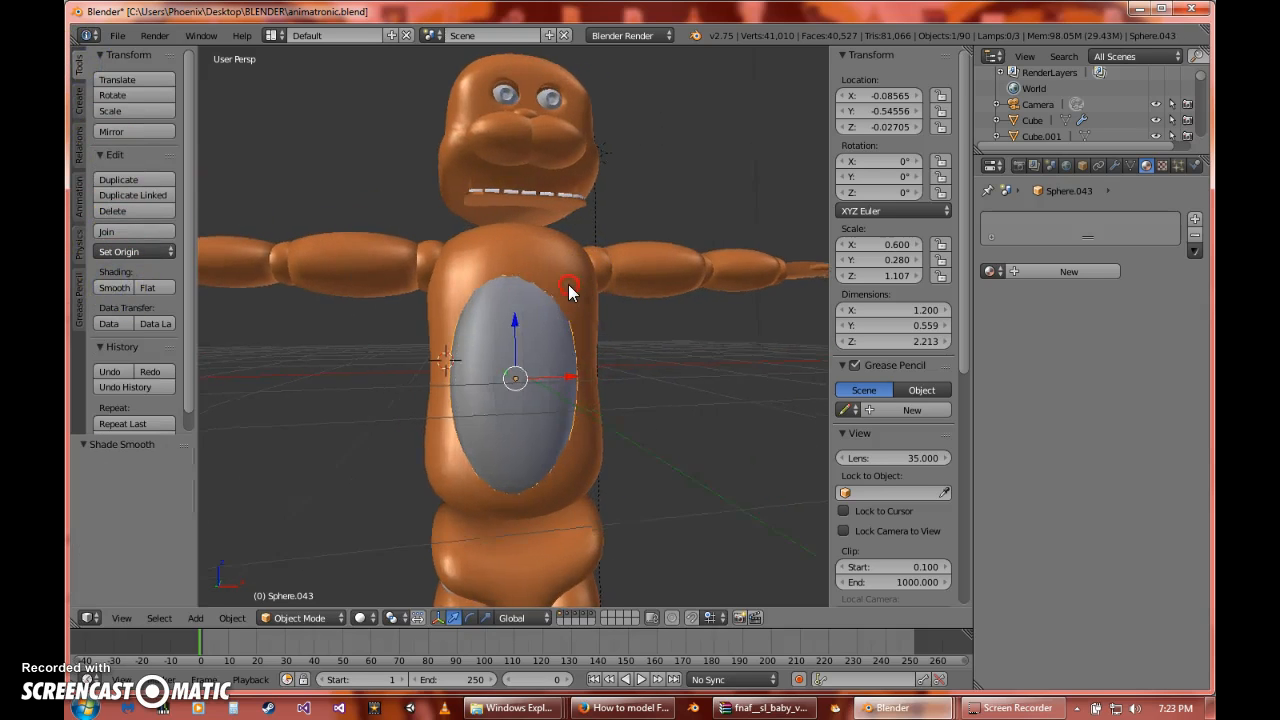
{"action": "middle_click_drag", "start_coordinate": [569, 286], "coordinate": [548, 357]}
{"action": "left_click_drag", "start_coordinate": [547, 364], "coordinate": [554, 371]}
- Assign the existing orange Material to the belly patch and make it a separate single-user copy
{"action": "left_click", "coordinate": [1034, 272]}
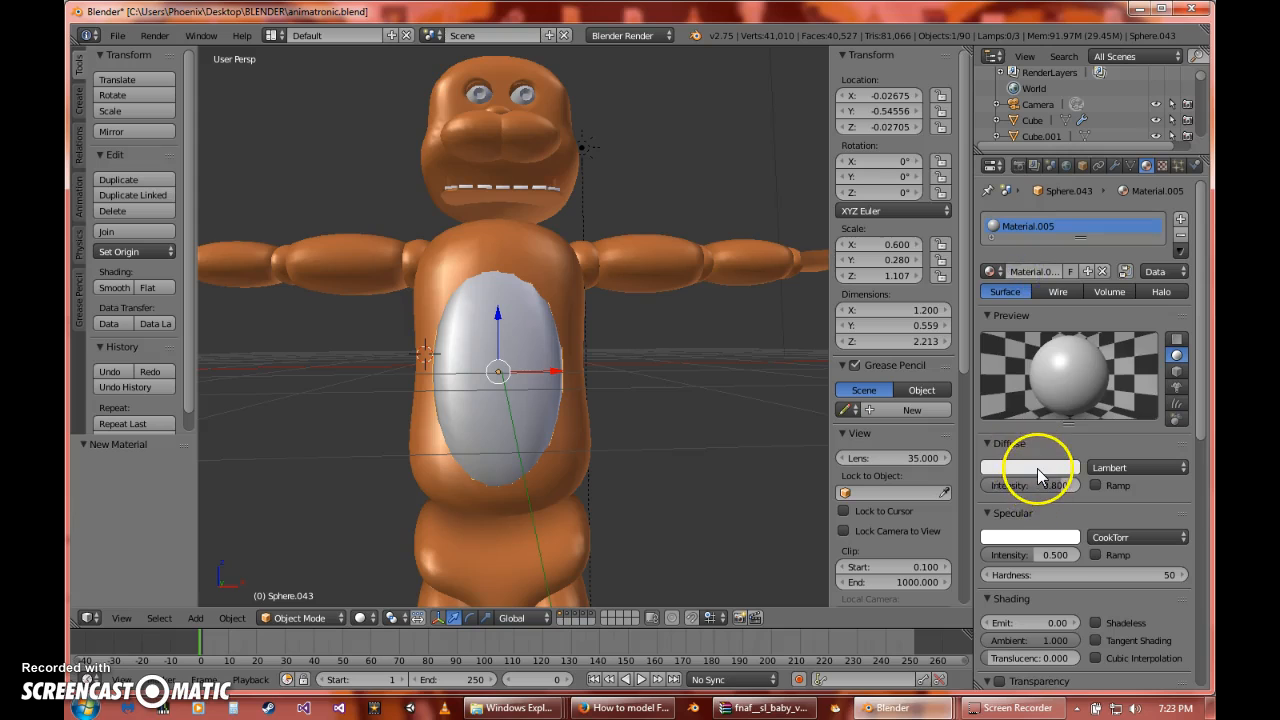
{"action": "left_click", "coordinate": [989, 273]}
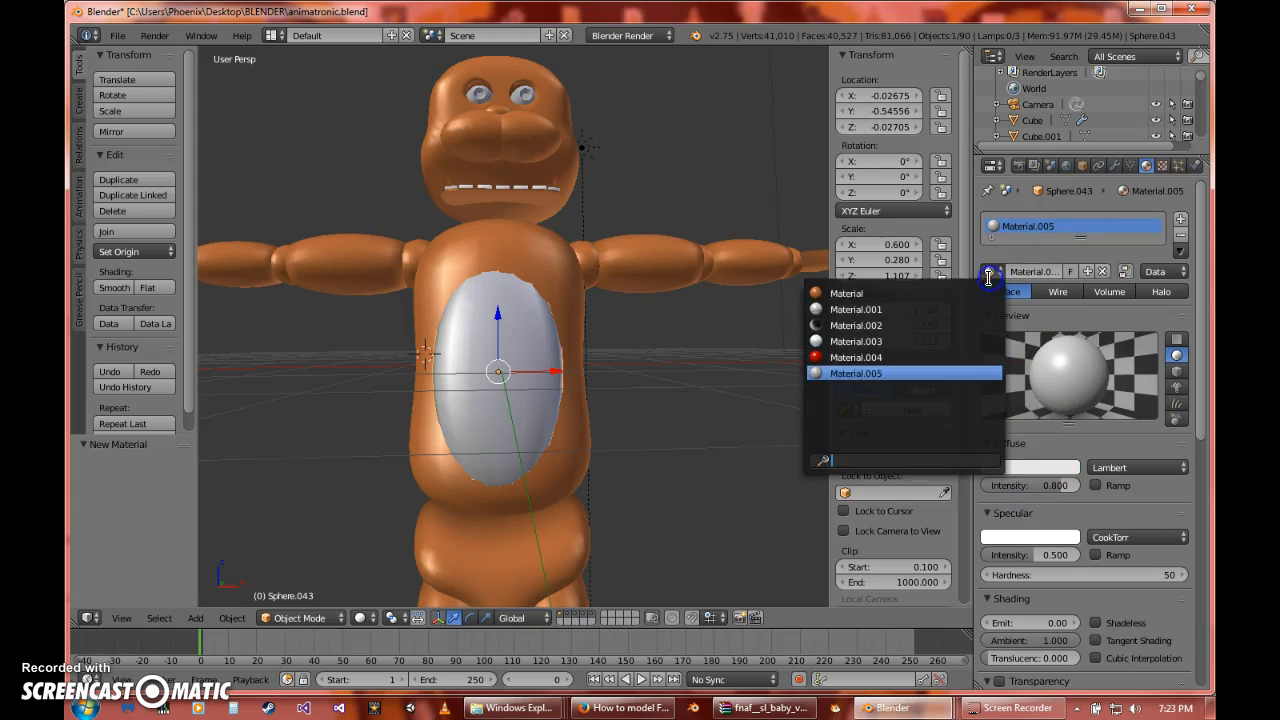
{"action": "left_click", "coordinate": [860, 293]}
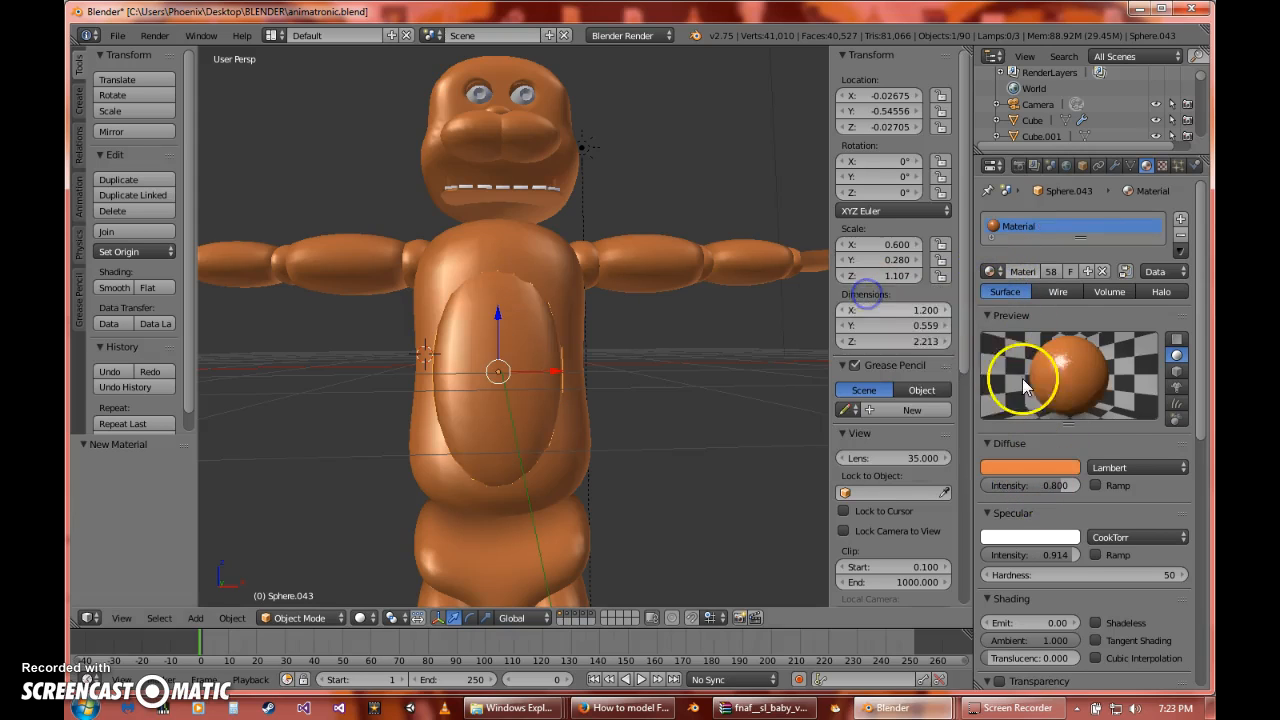
{"action": "left_click", "coordinate": [1088, 270]}
- Lighten the belly material's diffuse colour to a peach tone of about R 1.000, G 0.420, B 0.212
{"action": "left_click", "coordinate": [1037, 465]}
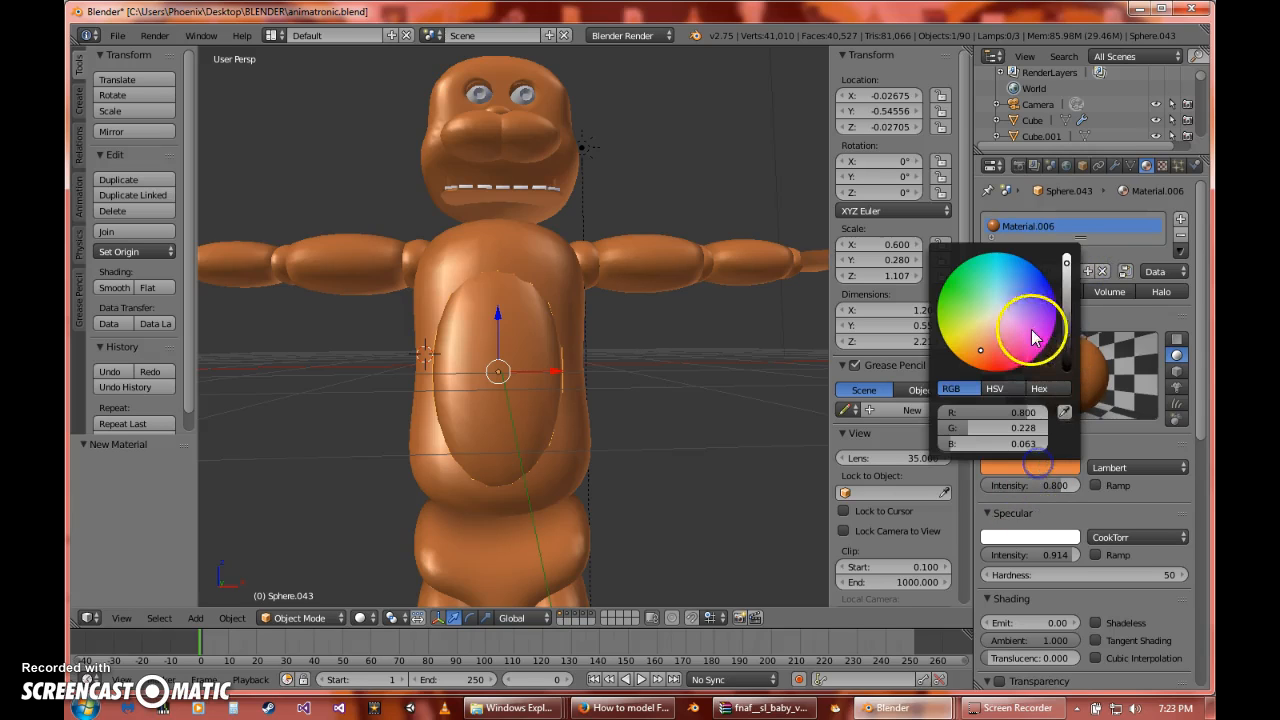
{"action": "left_click", "coordinate": [1070, 258]}
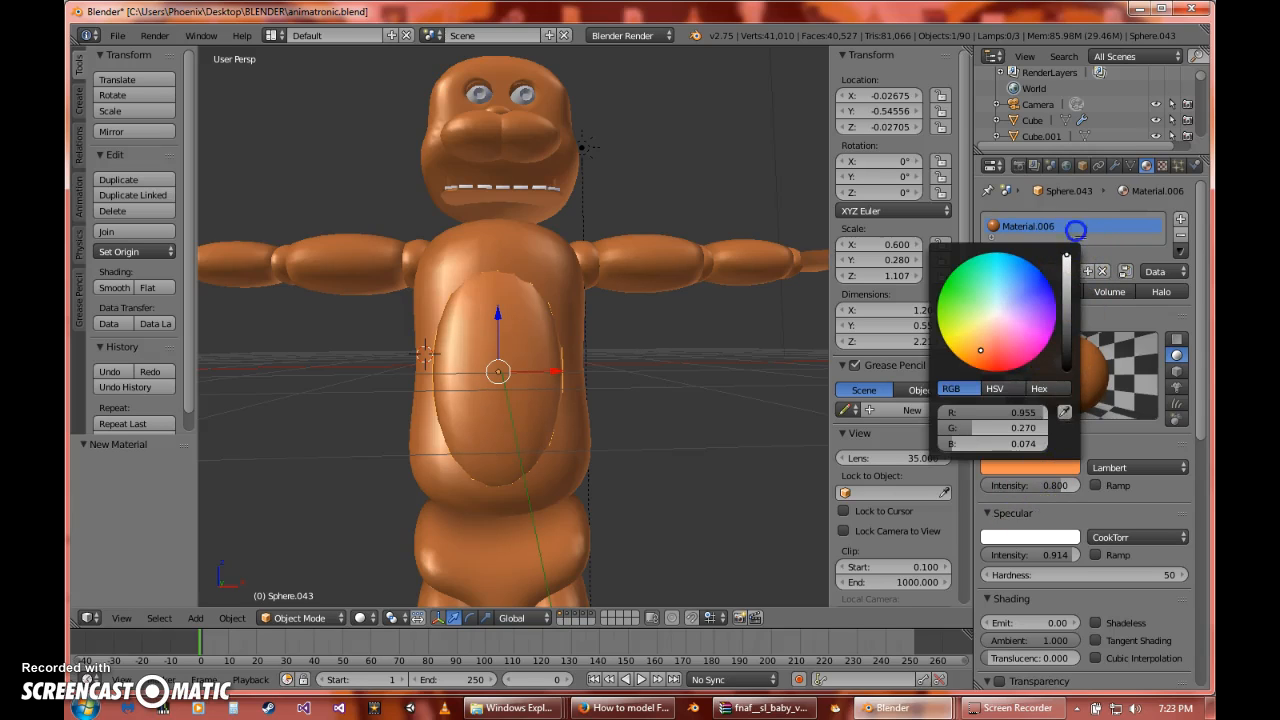
{"action": "left_click", "coordinate": [986, 339]}
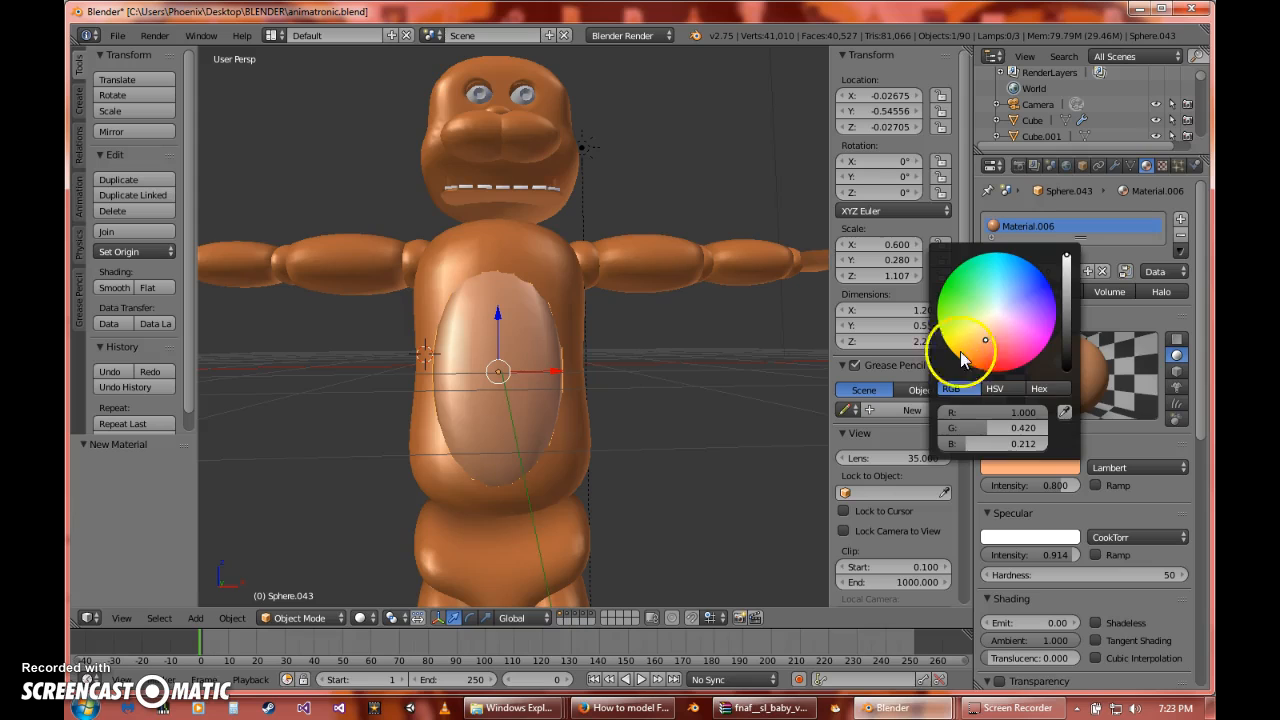
- Preview the character in Rendered viewport shading and examine the belly patch, face and whole body from different distances and angles
{"action": "left_click", "coordinate": [362, 617]}
{"action": "left_click", "coordinate": [392, 509]}
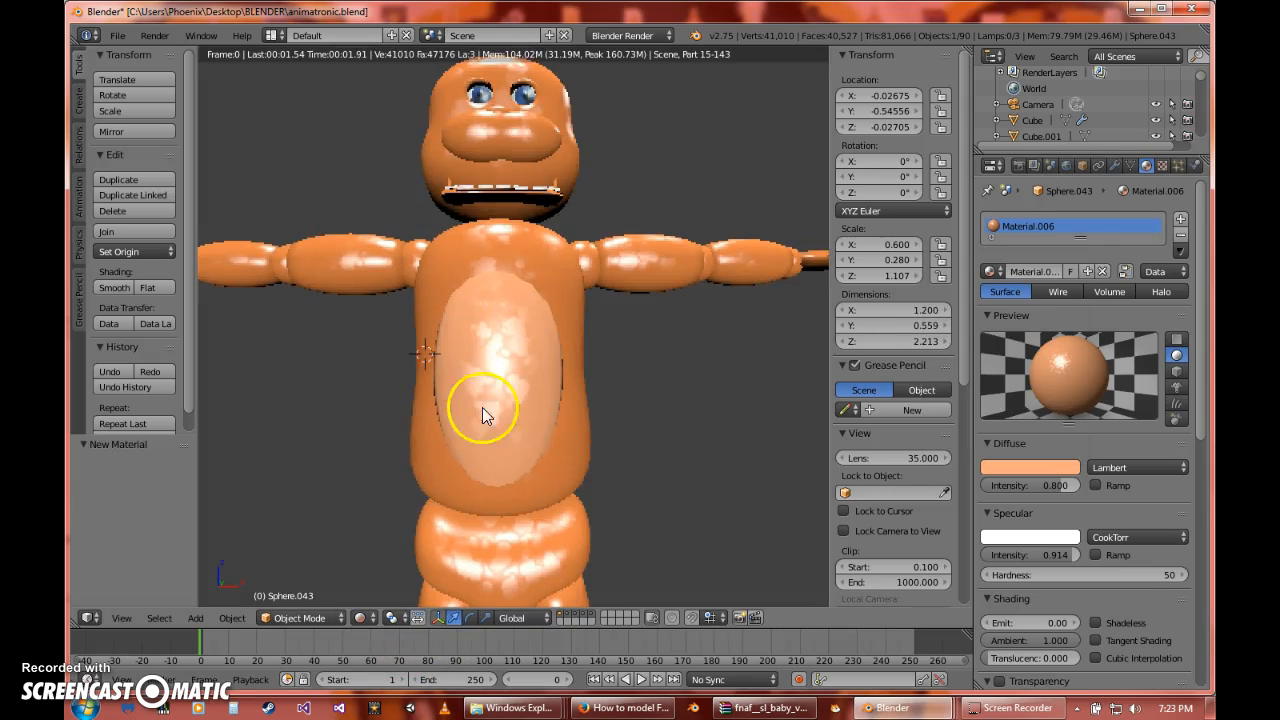
{"action": "scroll", "coordinate": [518, 414], "scroll_direction": "down", "scroll_amount": 4}
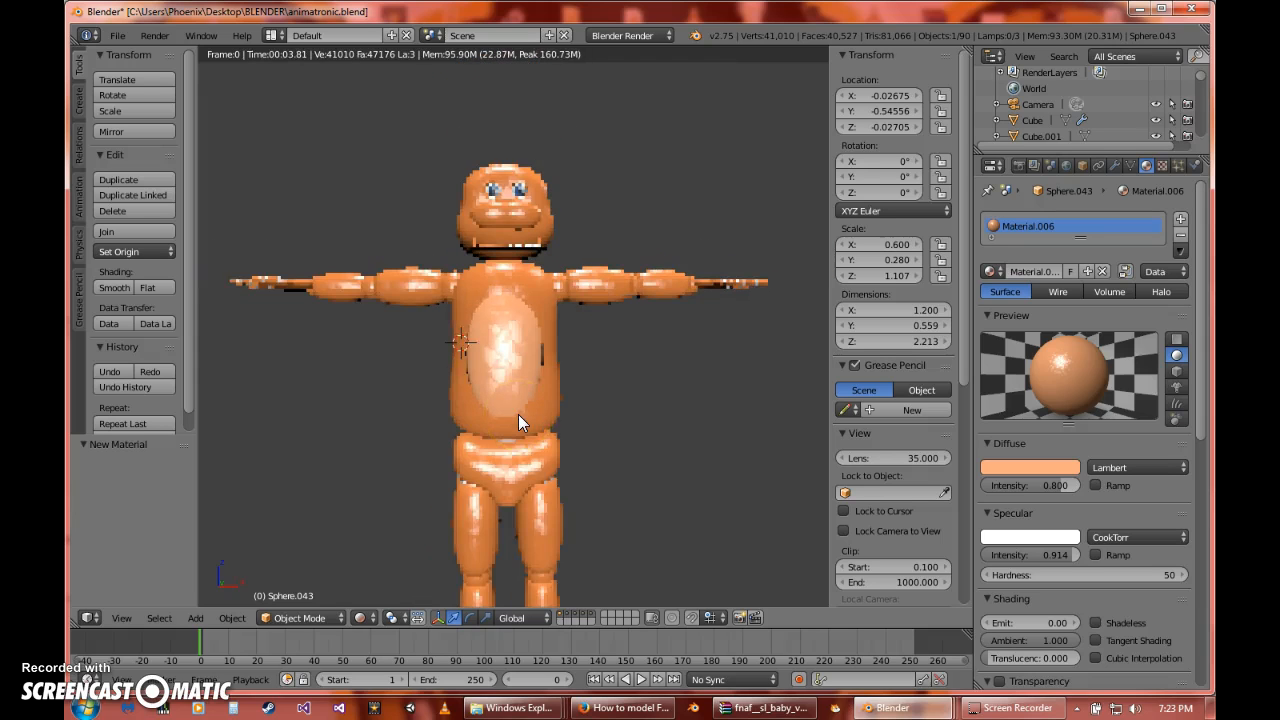
{"action": "scroll", "coordinate": [518, 414], "scroll_direction": "down", "scroll_amount": 2}
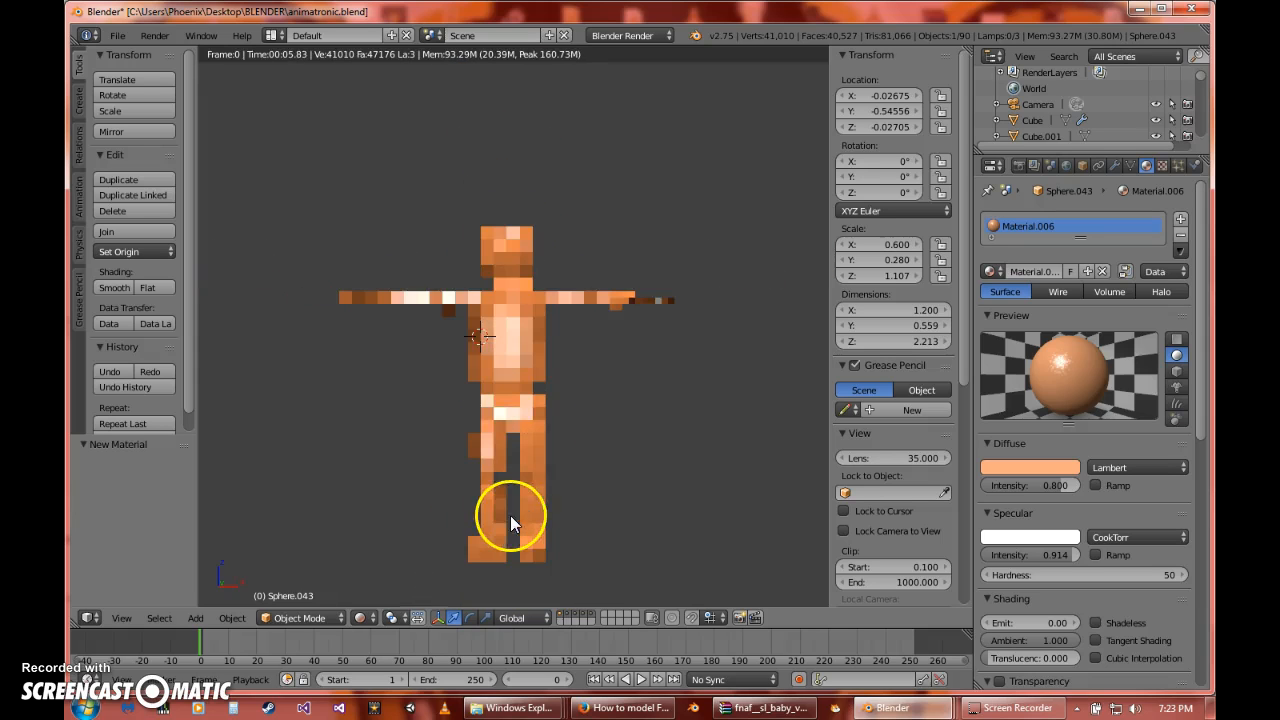
{"action": "scroll", "coordinate": [563, 266], "scroll_direction": "up", "scroll_amount": 3}
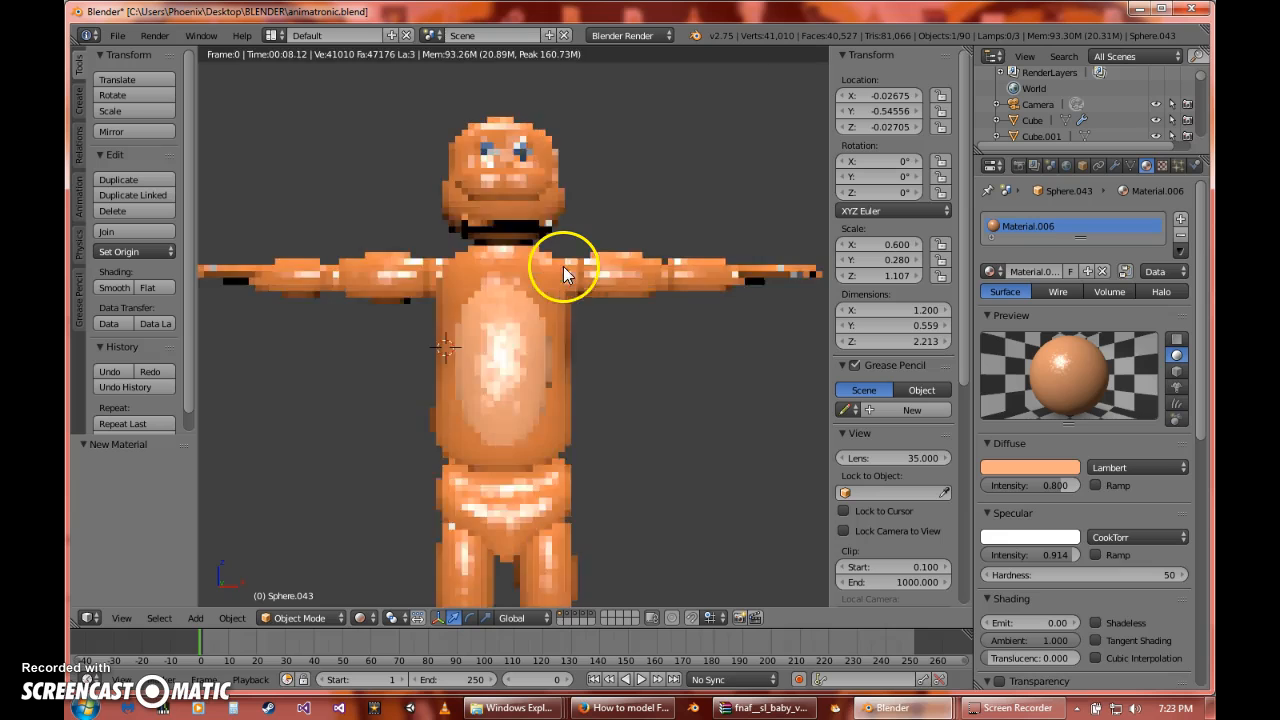
{"action": "scroll", "coordinate": [556, 262], "scroll_direction": "up", "scroll_amount": 3}
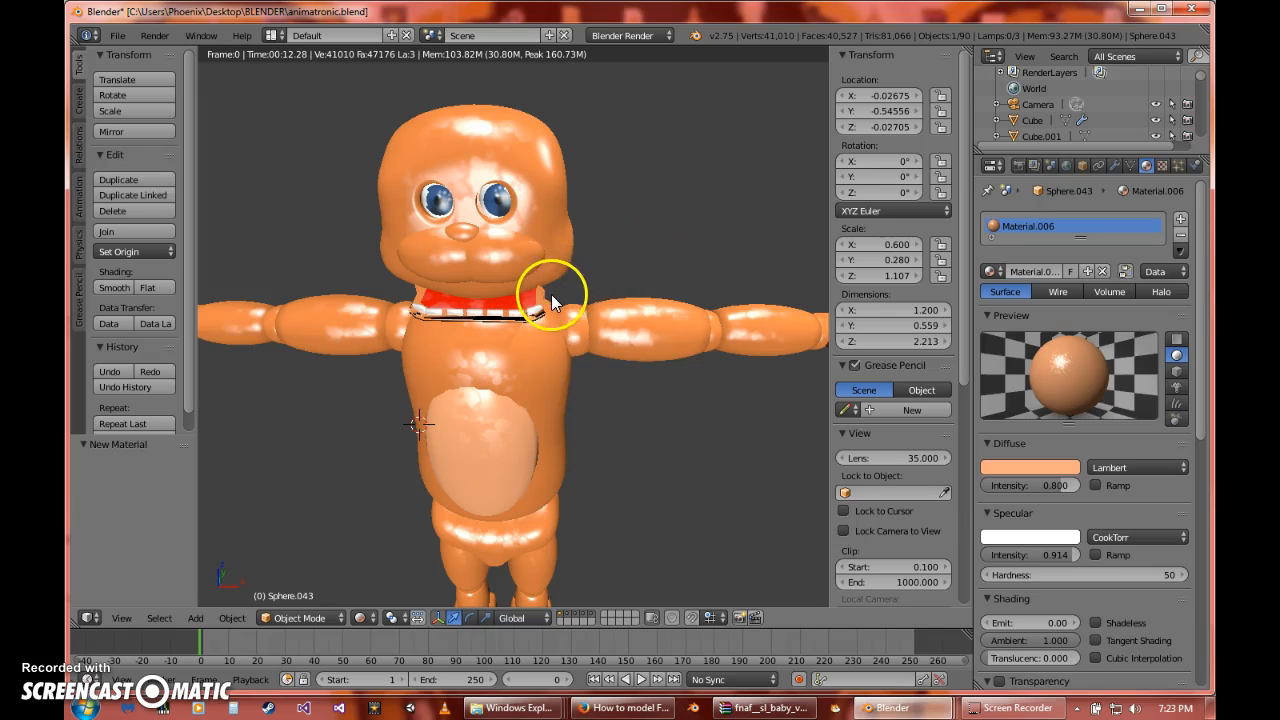
{"action": "middle_click_drag", "start_coordinate": [579, 258], "coordinate": [641, 223]}
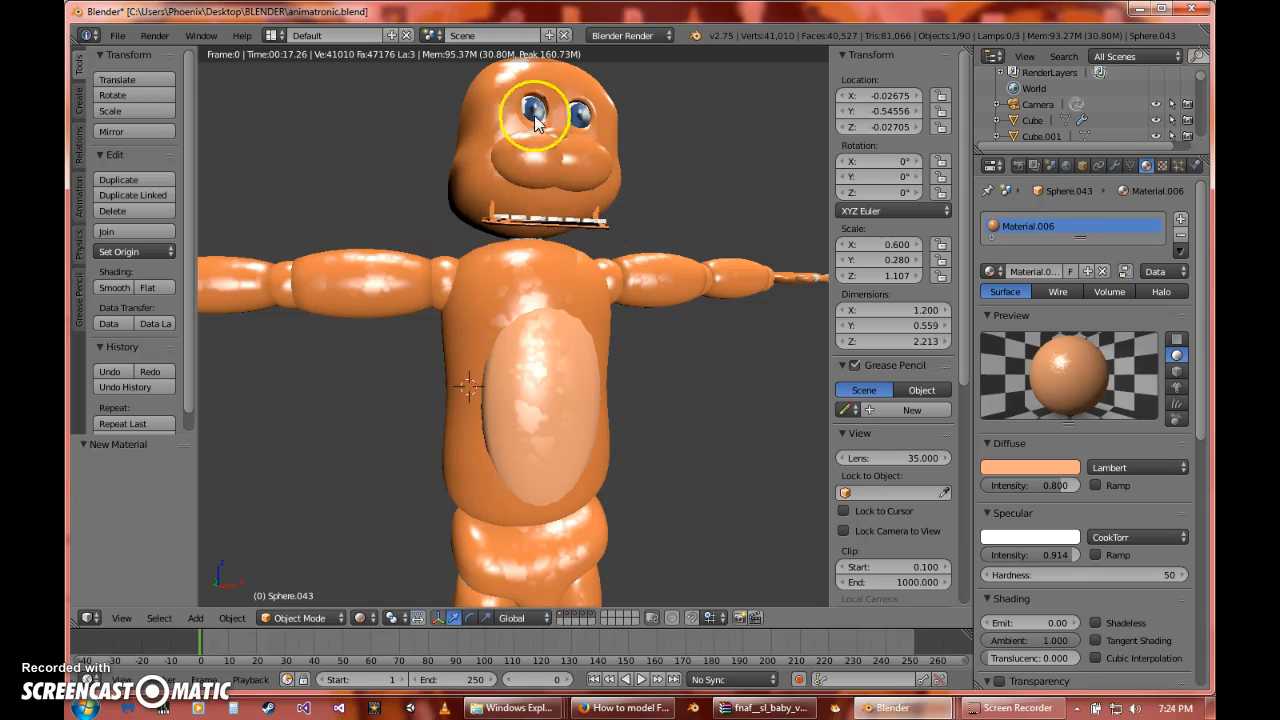
{"action": "scroll", "coordinate": [558, 365], "scroll_direction": "down", "scroll_amount": 2}
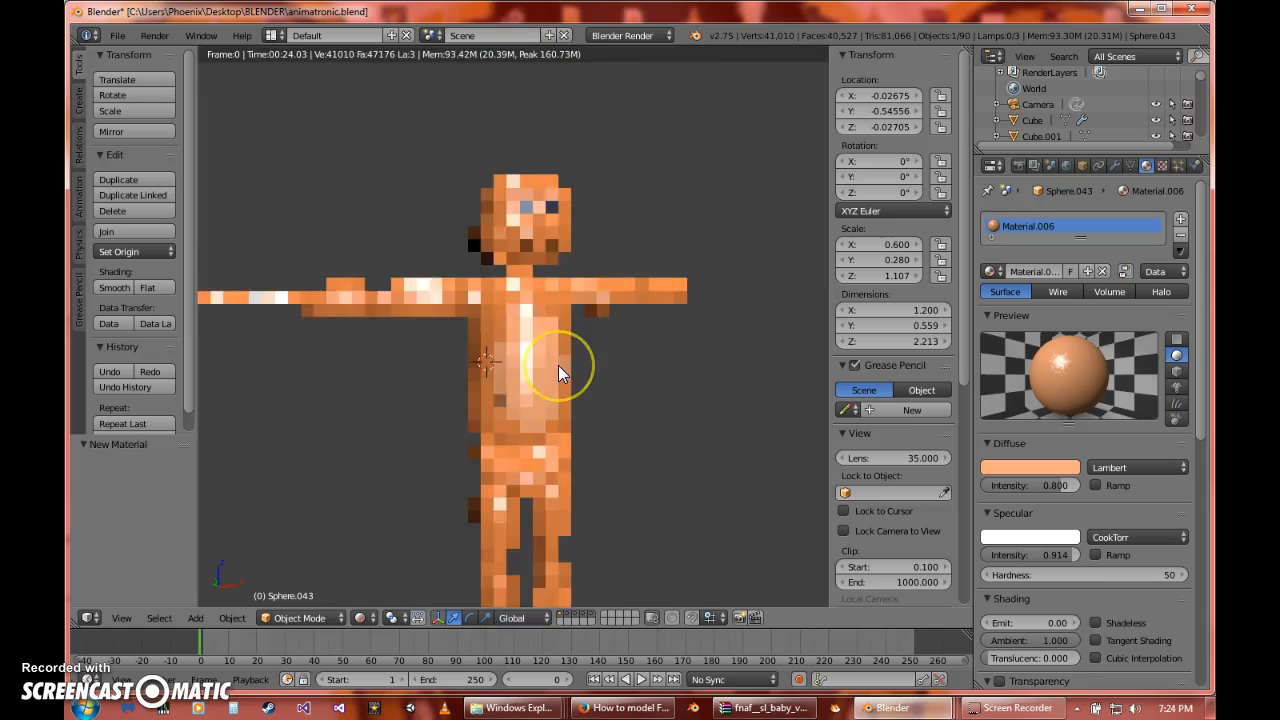
{"action": "scroll", "coordinate": [551, 374], "scroll_direction": "down", "scroll_amount": 1}
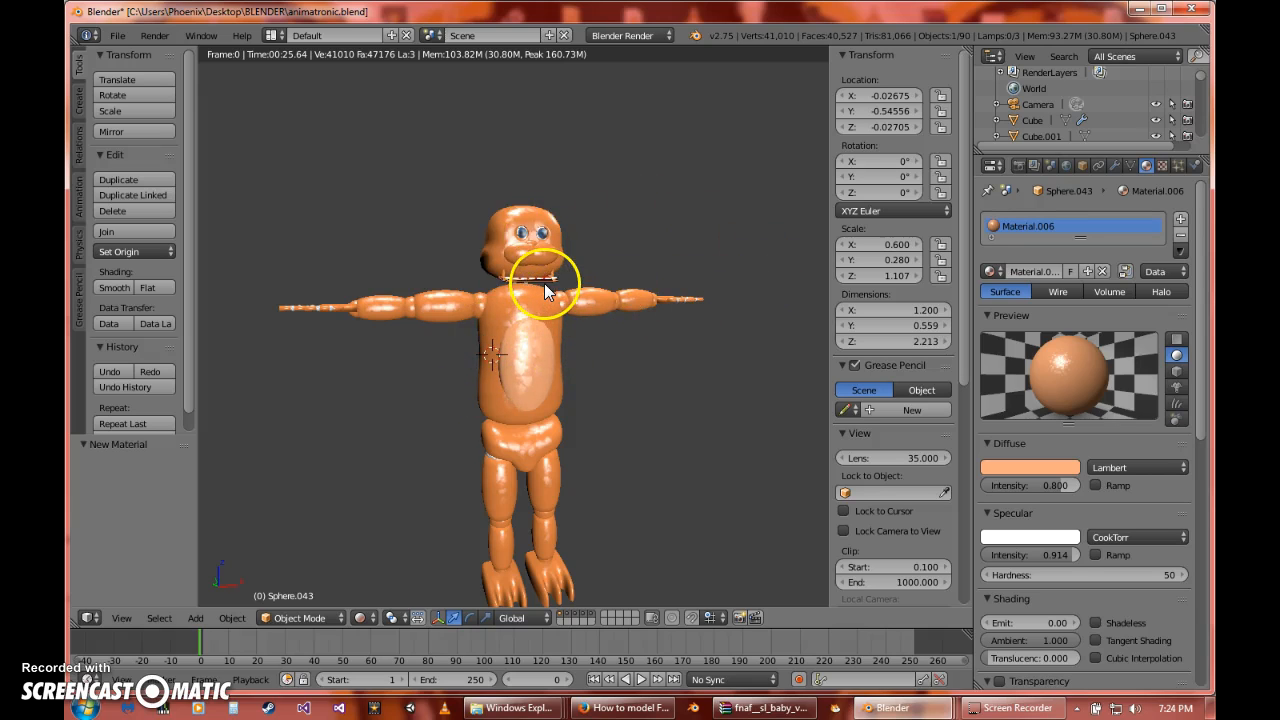
{"action": "scroll", "coordinate": [527, 226], "scroll_direction": "up", "scroll_amount": 2}
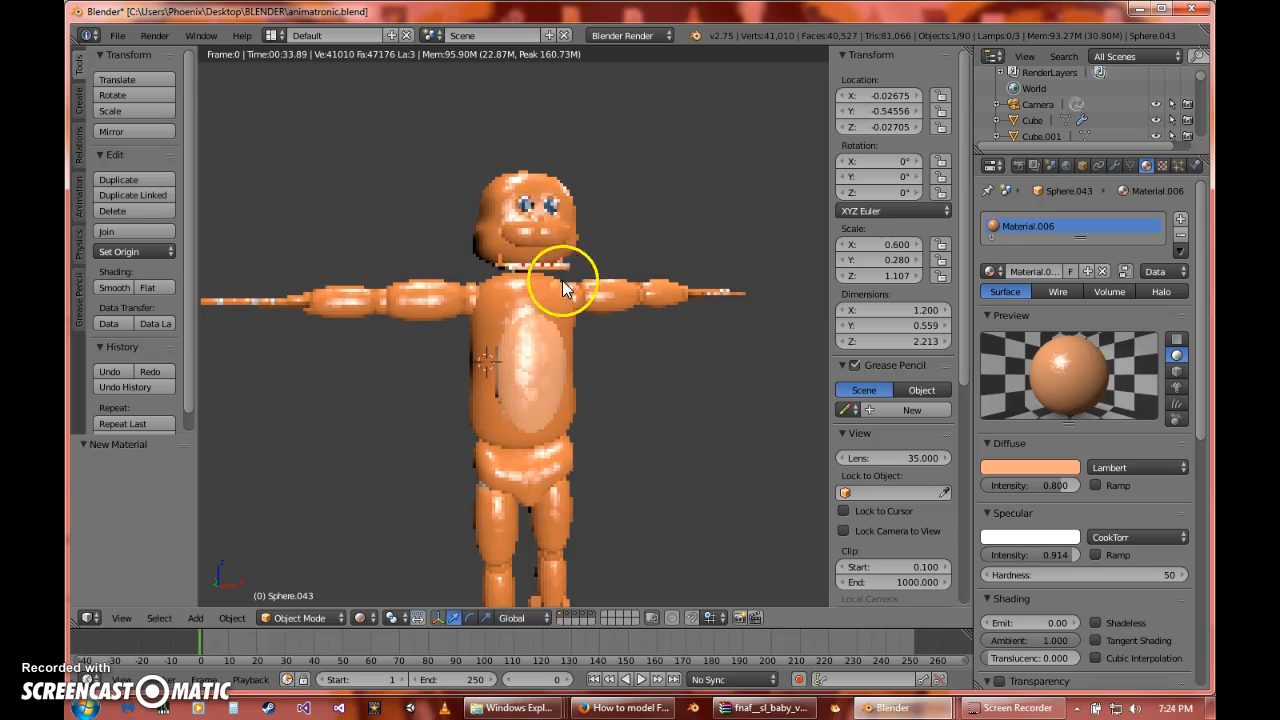
- Select the torso and return the viewport to Solid shading
{"action": "right_click", "coordinate": [550, 342]}
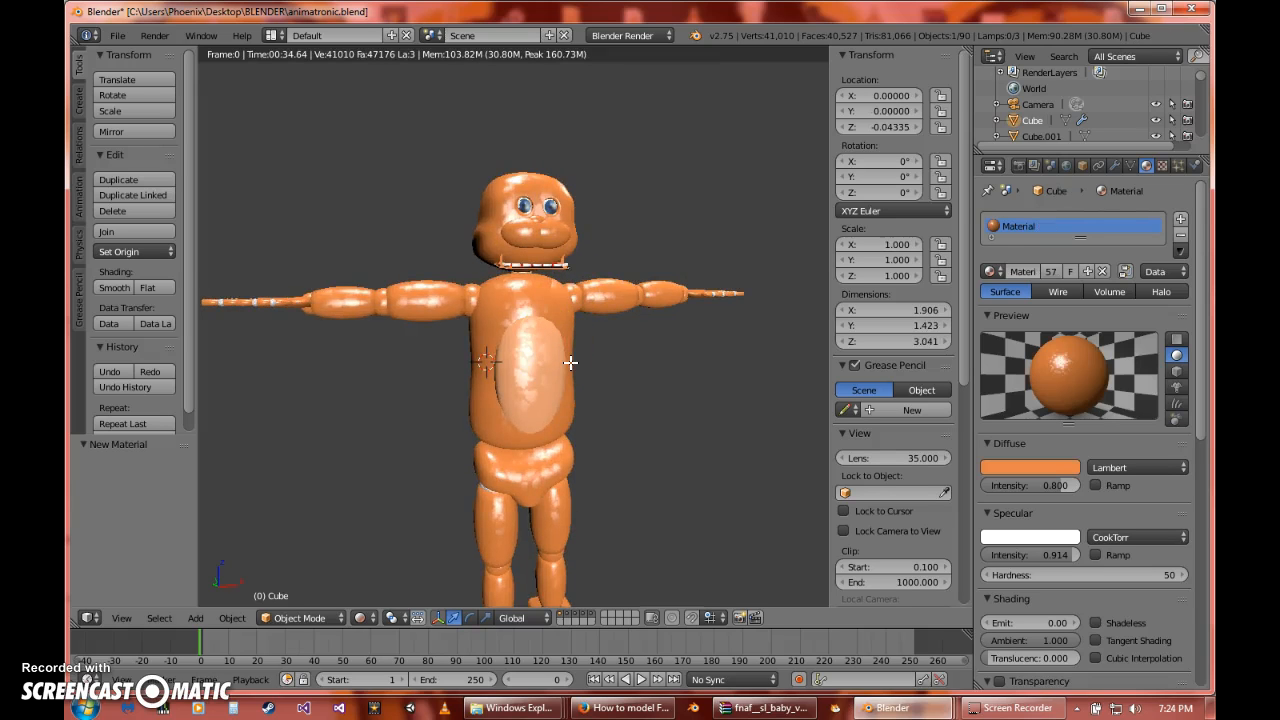
{"action": "key", "text": "Tab"}
{"action": "key", "text": "Tab"}
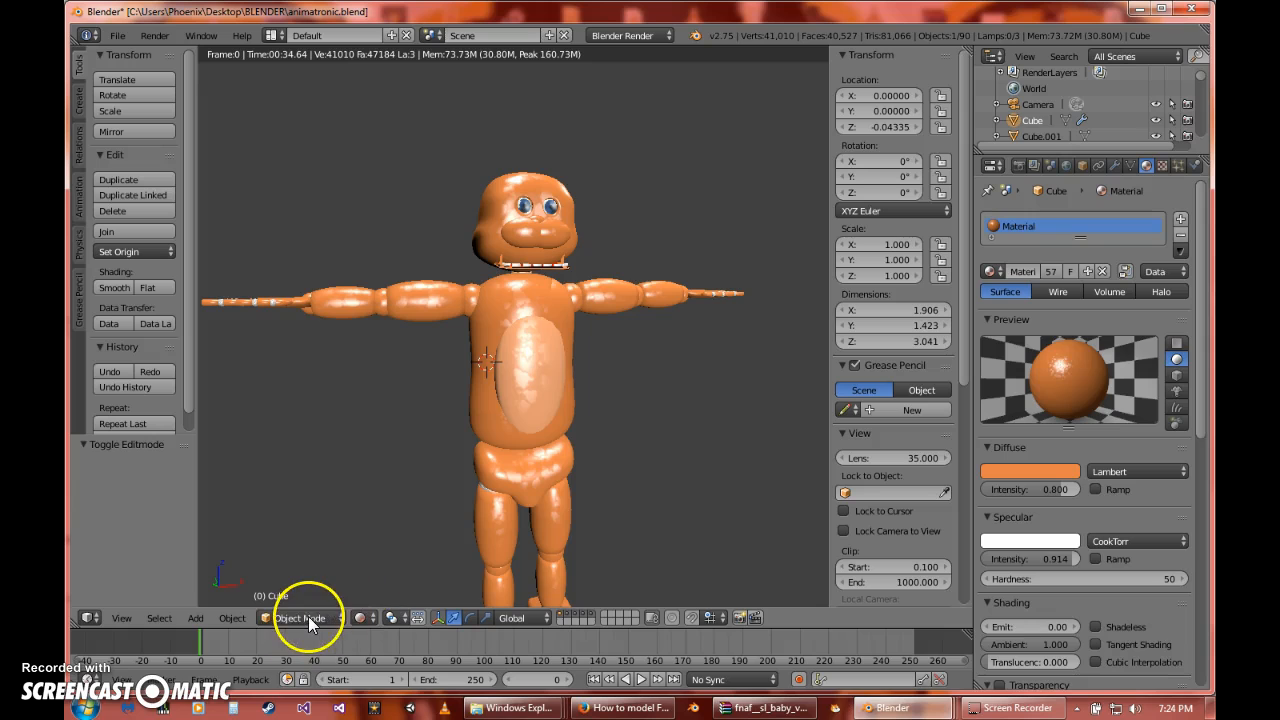
{"action": "left_click", "coordinate": [368, 620]}
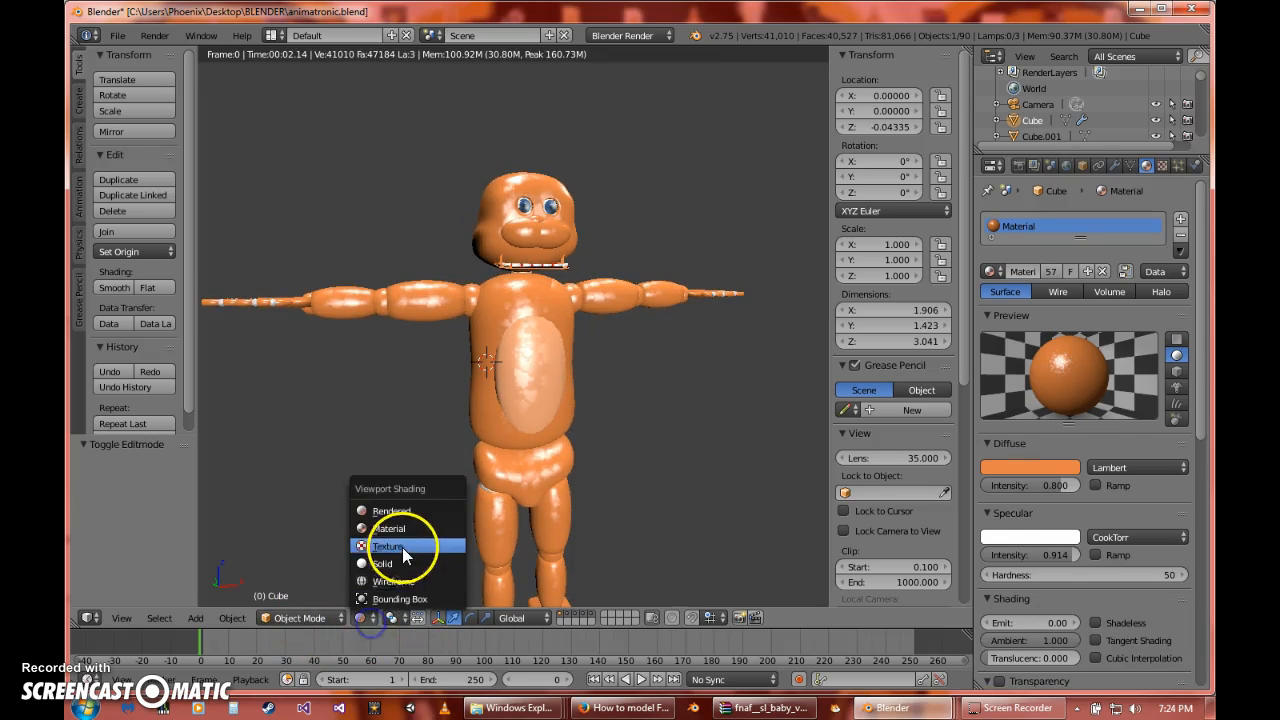
{"action": "left_click", "coordinate": [390, 563]}
{"action": "scroll", "coordinate": [526, 435], "scroll_direction": "up", "scroll_amount": 2}
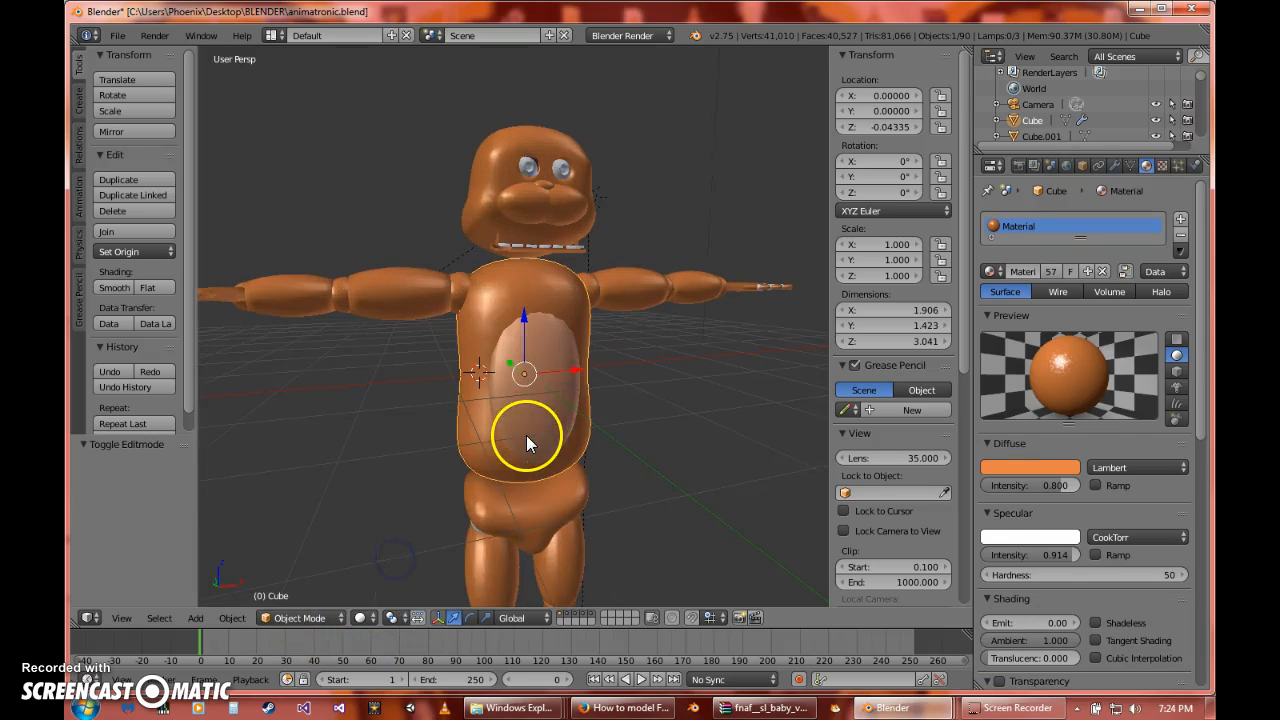
- Turn off the texture's specular Hardness influence on the belly patch's material
{"action": "right_click", "coordinate": [546, 373]}
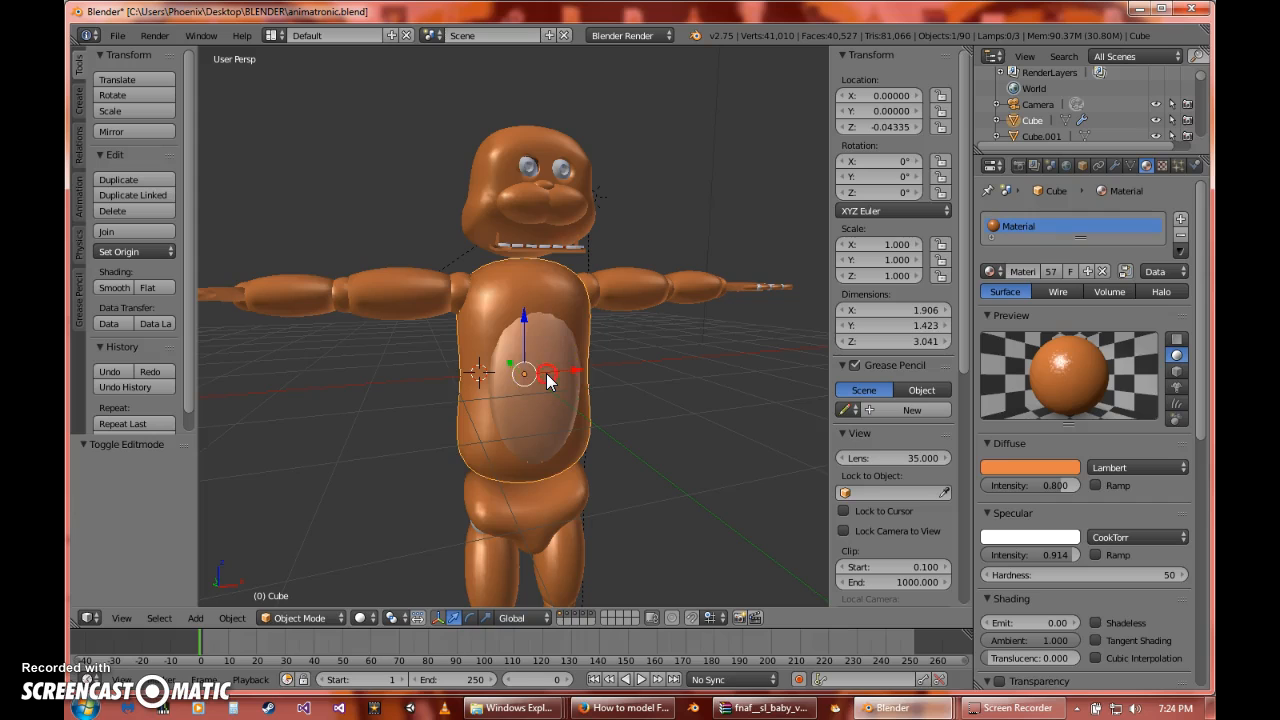
{"action": "left_click", "coordinate": [1163, 166]}
{"action": "scroll", "coordinate": [1068, 490], "scroll_direction": "down", "scroll_amount": 4}
{"action": "scroll", "coordinate": [1070, 470], "scroll_direction": "down", "scroll_amount": 10}
{"action": "left_click", "coordinate": [1040, 502]}
{"action": "left_click", "coordinate": [988, 525]}
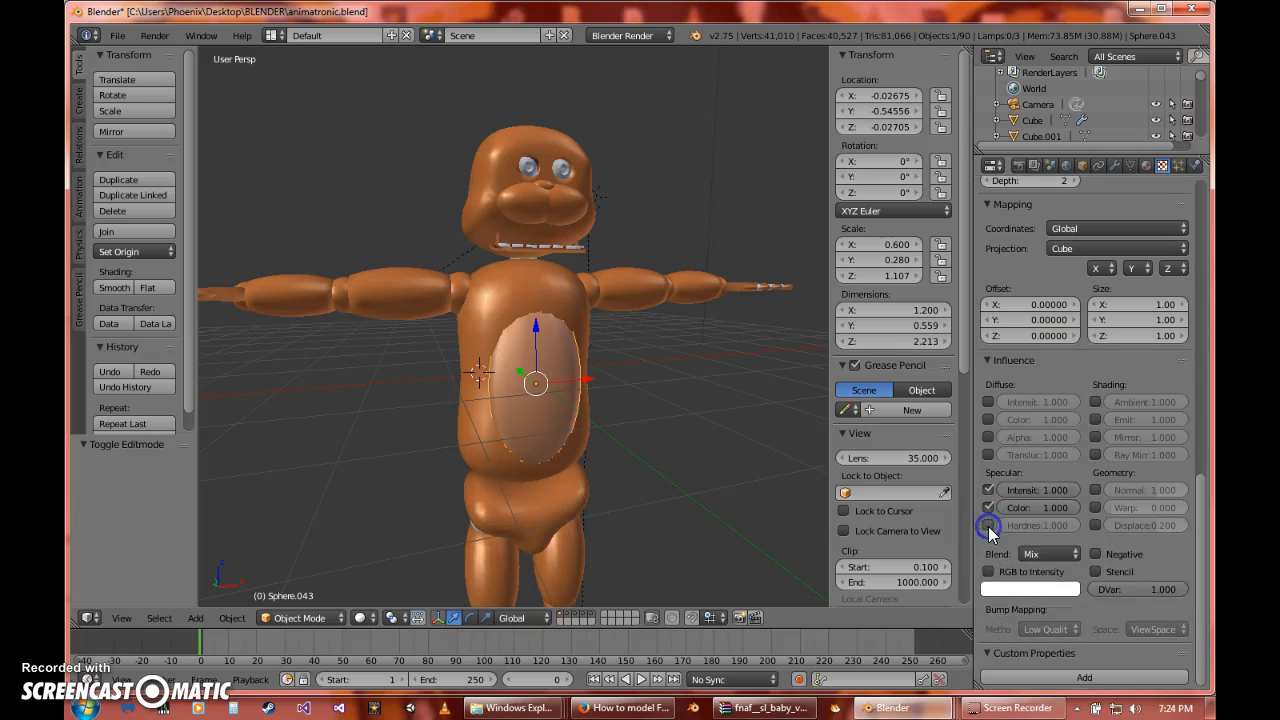
- Turn off the texture's specular Hardness influence on the torso's material and check the result briefly in Rendered shading
{"action": "right_click", "coordinate": [522, 298]}
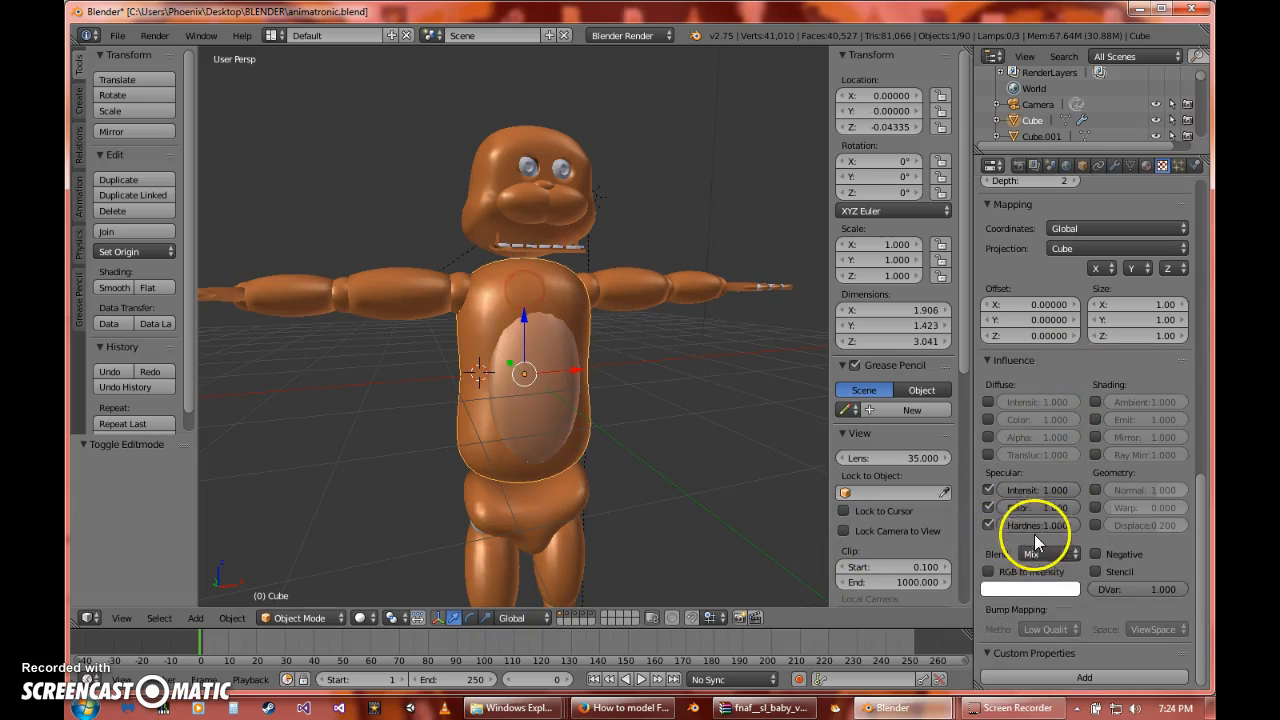
{"action": "left_click", "coordinate": [362, 617]}
{"action": "left_click", "coordinate": [389, 507]}
{"action": "scroll", "coordinate": [571, 390], "scroll_direction": "up", "scroll_amount": 1}
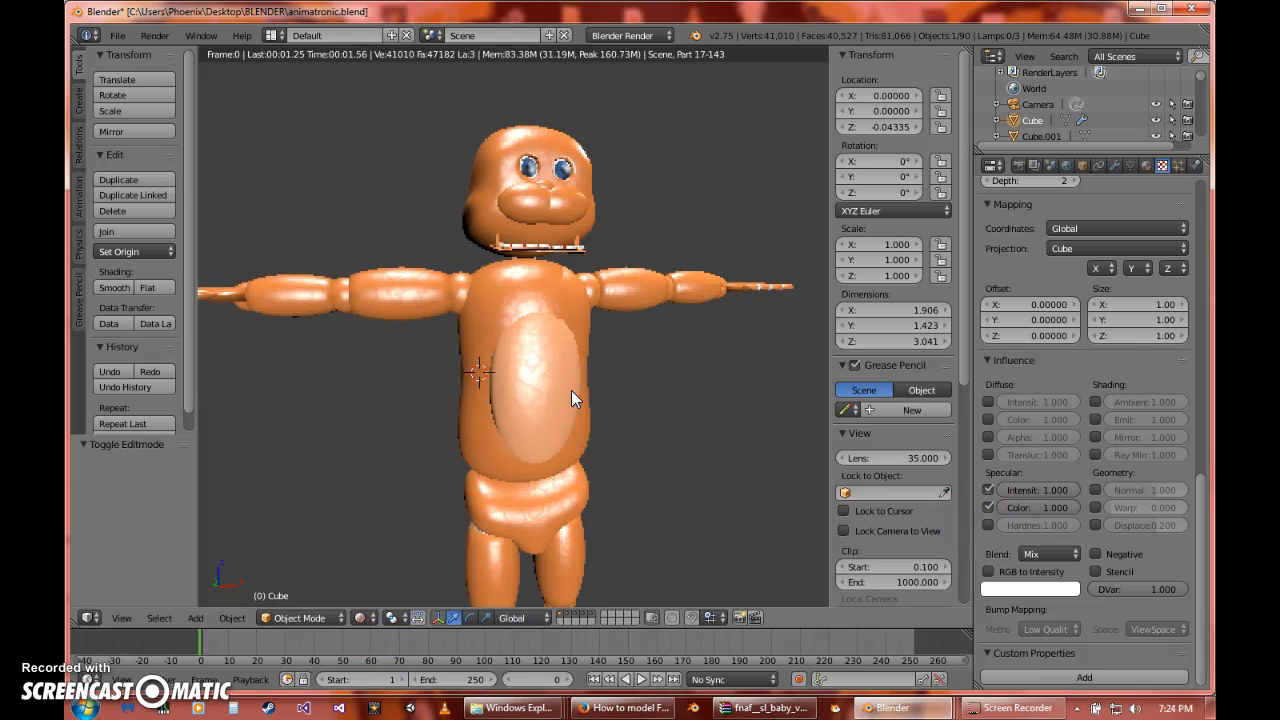
{"action": "left_click", "coordinate": [358, 618]}
{"action": "left_click", "coordinate": [380, 558]}
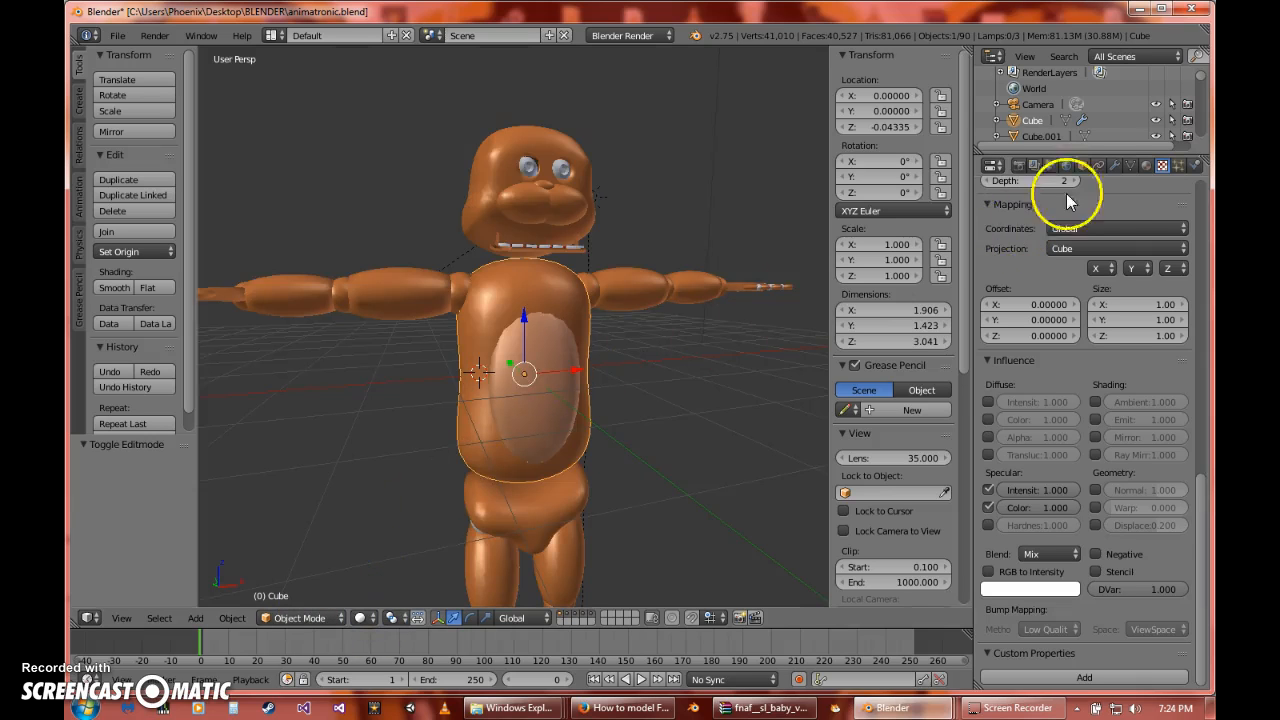
- Lower the torso material's specular intensity to 0.086 and set its clouds texture's contrast to 0.4
{"action": "left_click", "coordinate": [1145, 168]}
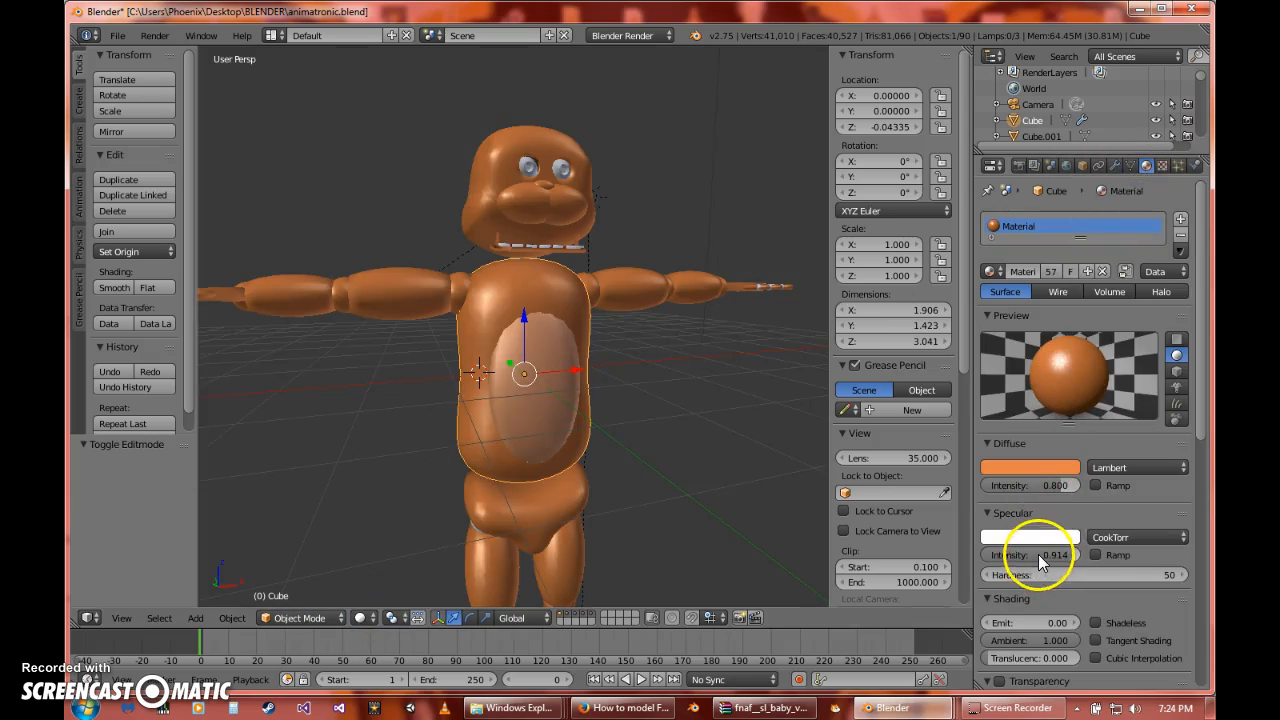
{"action": "left_click_drag", "start_coordinate": [1036, 555], "coordinate": [957, 561]}
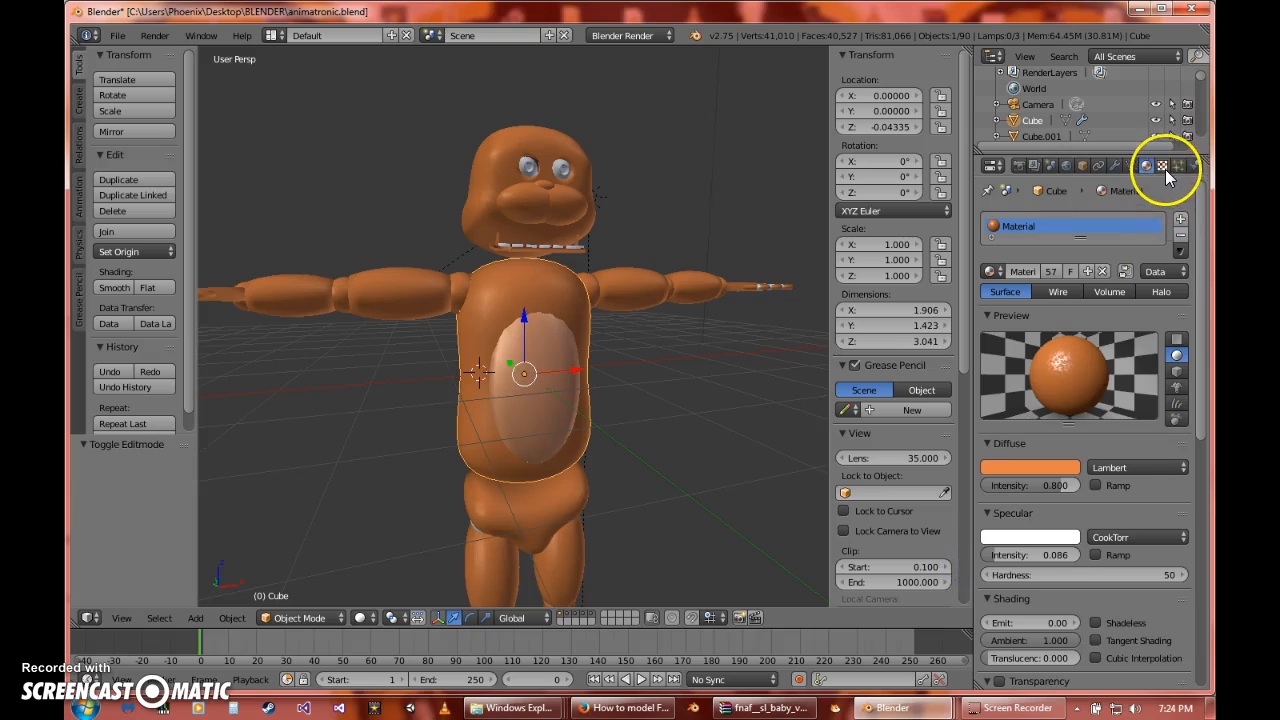
{"action": "left_click", "coordinate": [1163, 167]}
{"action": "scroll", "coordinate": [1138, 294], "scroll_direction": "up", "scroll_amount": 10}
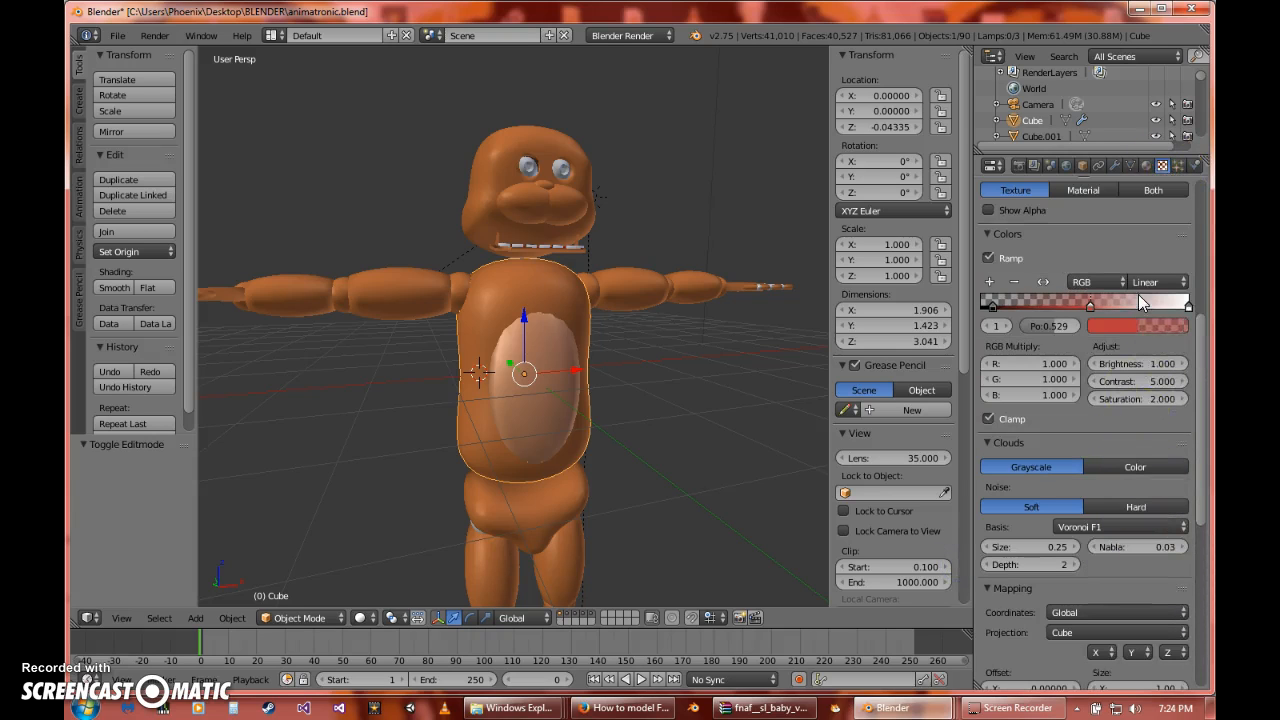
{"action": "left_click", "coordinate": [1142, 383]}
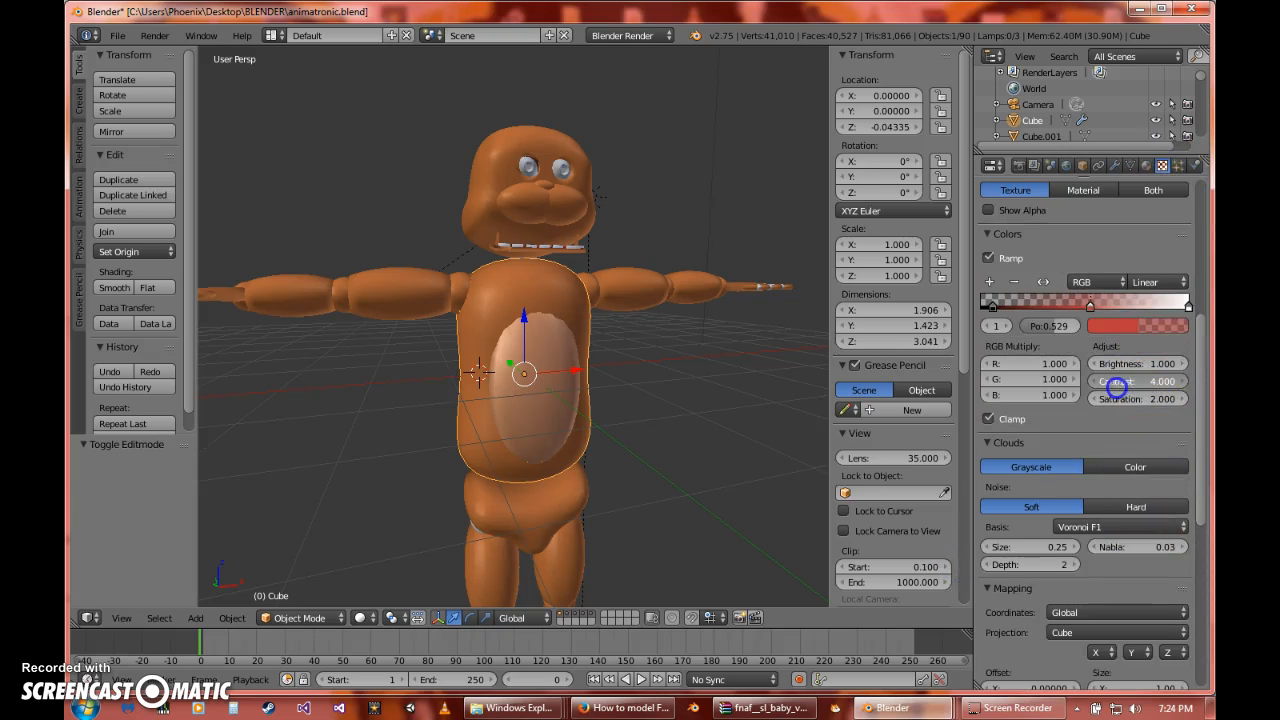
{"action": "scroll", "coordinate": [1150, 381], "scroll_direction": "up", "scroll_amount": 4}
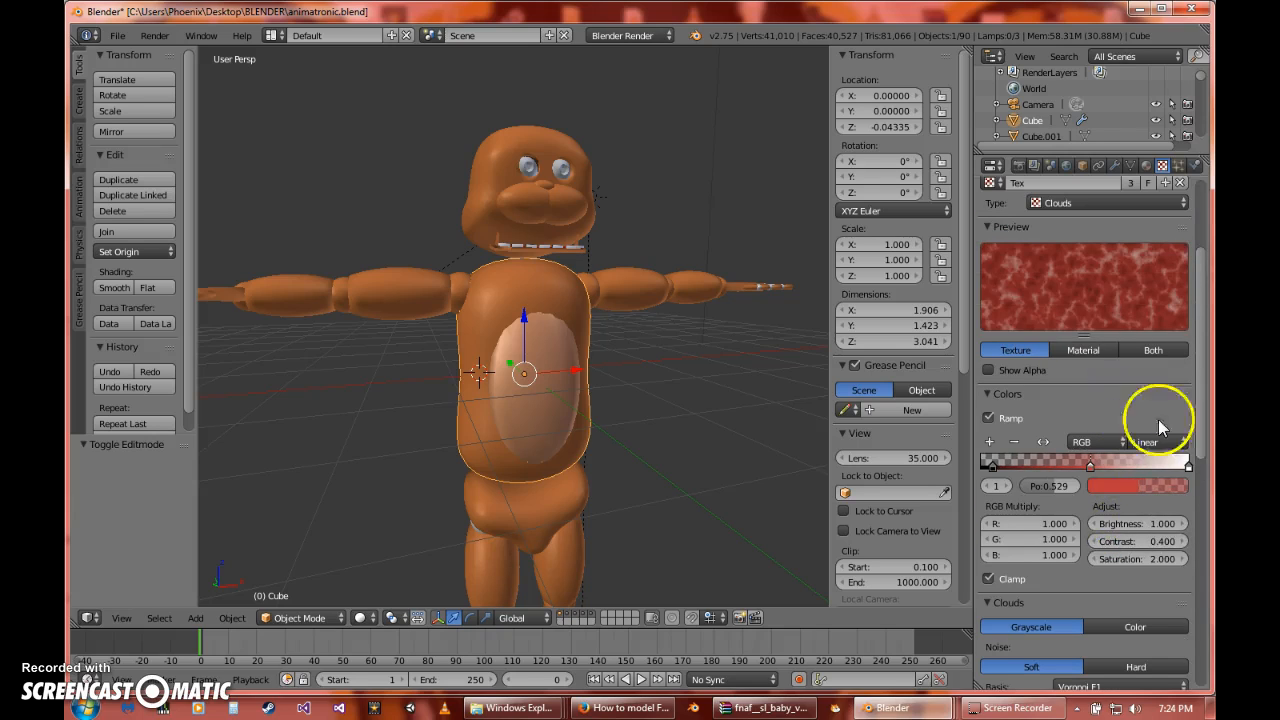
- Raise the contrast of the torso's clouds texture to 1.1
{"action": "left_click", "coordinate": [1185, 537]}
{"action": "left_click", "coordinate": [1186, 536]}
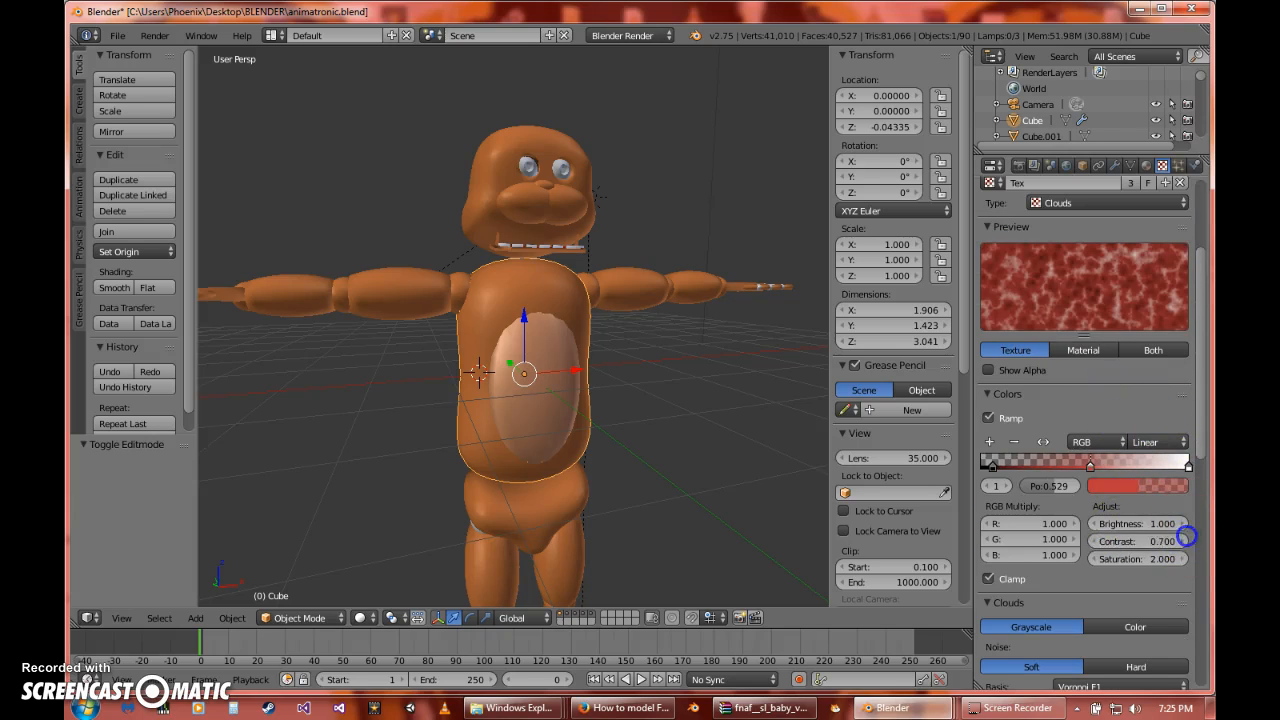
{"action": "left_click", "coordinate": [1186, 541]}
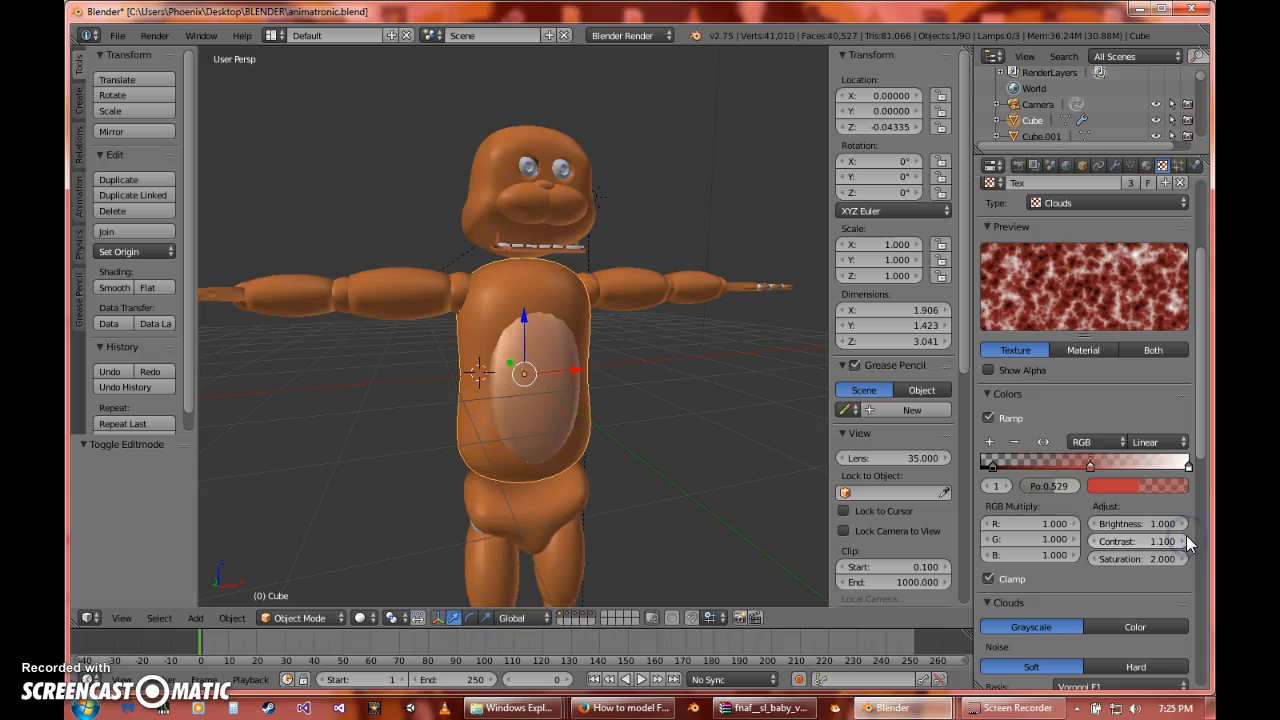
- Delete the red stop from the torso texture's colour ramp and move the black stop to position 0
{"action": "left_click", "coordinate": [1089, 465]}
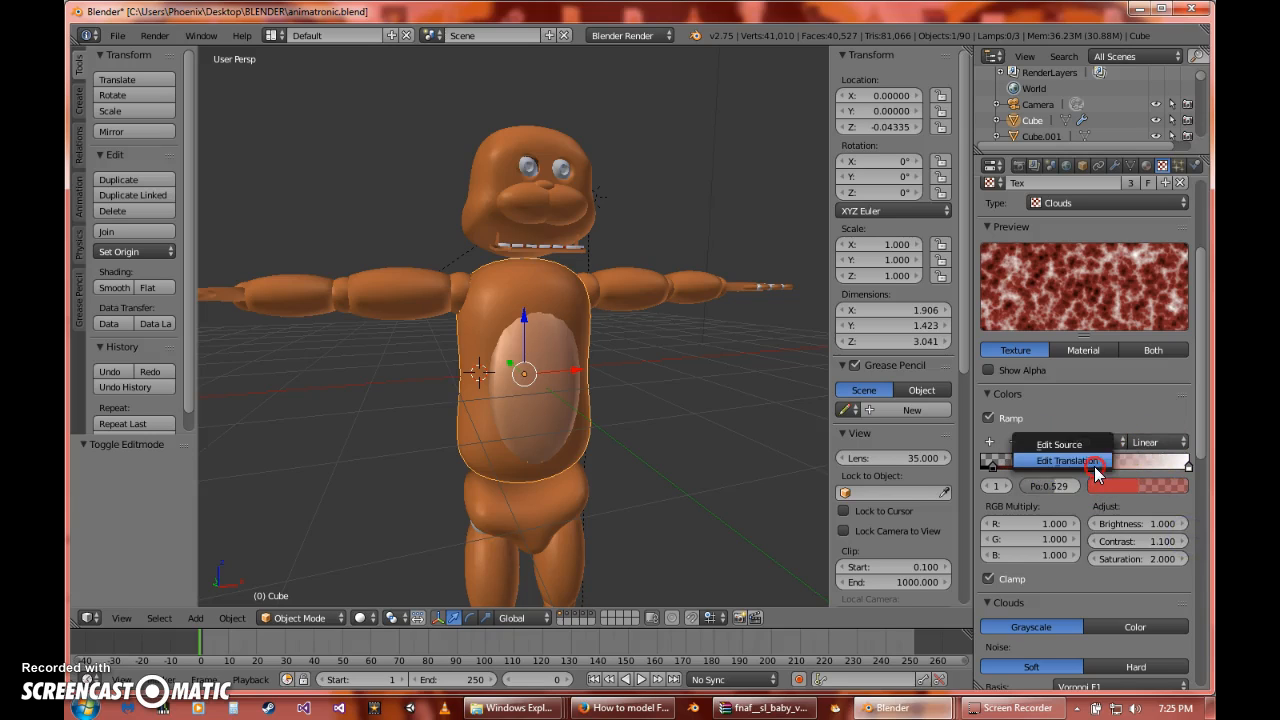
{"action": "left_click", "coordinate": [1047, 462]}
{"action": "left_click", "coordinate": [1014, 441]}
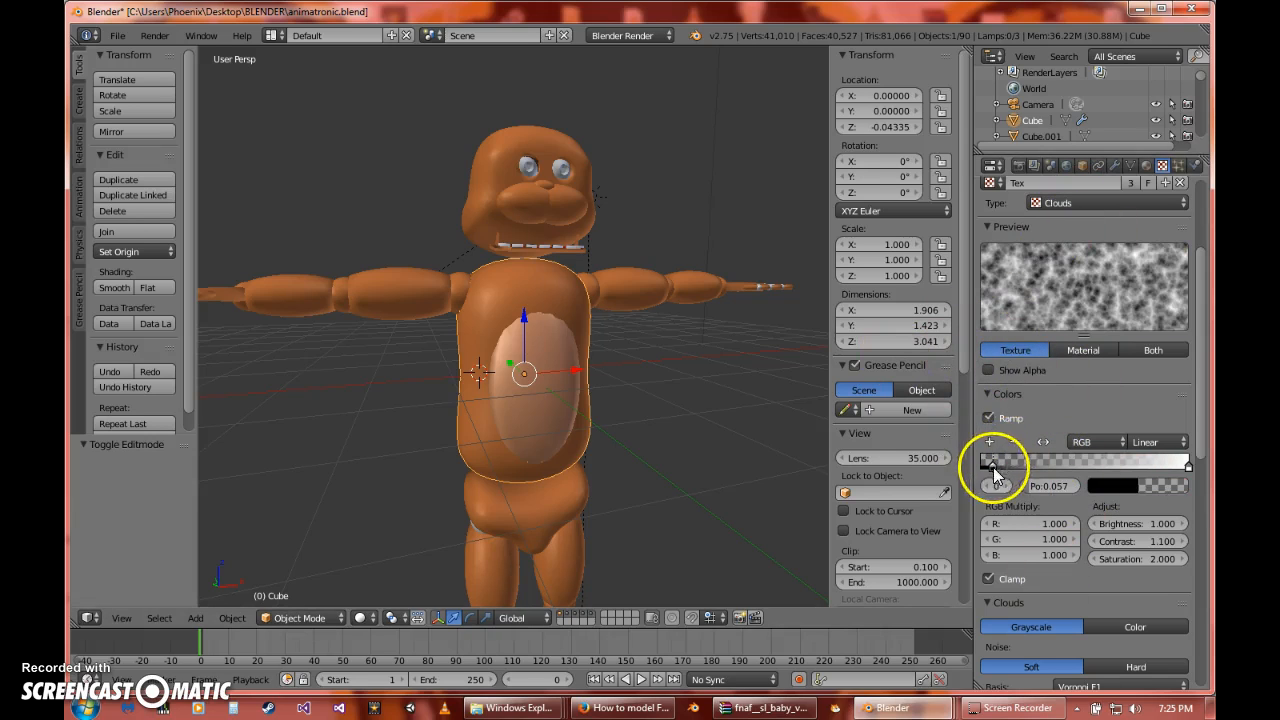
{"action": "left_click_drag", "start_coordinate": [961, 481], "coordinate": [945, 481]}
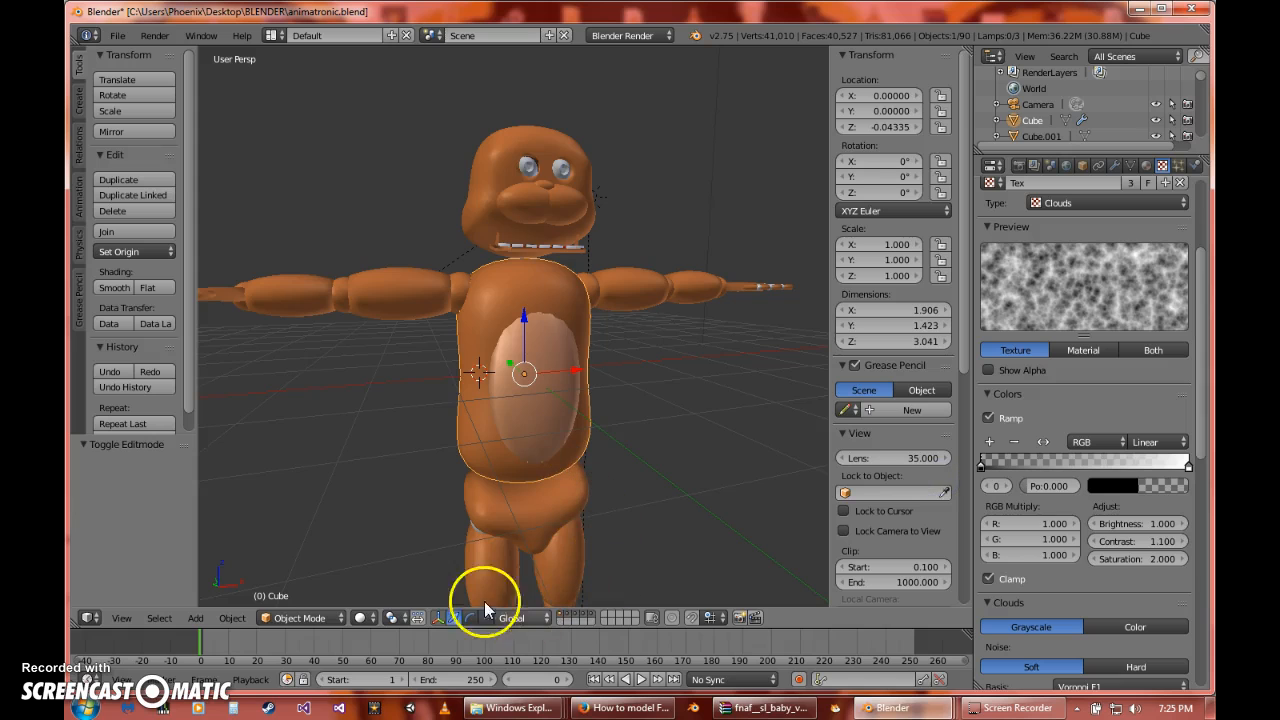
- Examine the torso, belly patch and head in Rendered shading, and return the viewport to Solid shading
{"action": "left_click", "coordinate": [362, 617]}
{"action": "left_click", "coordinate": [378, 504]}
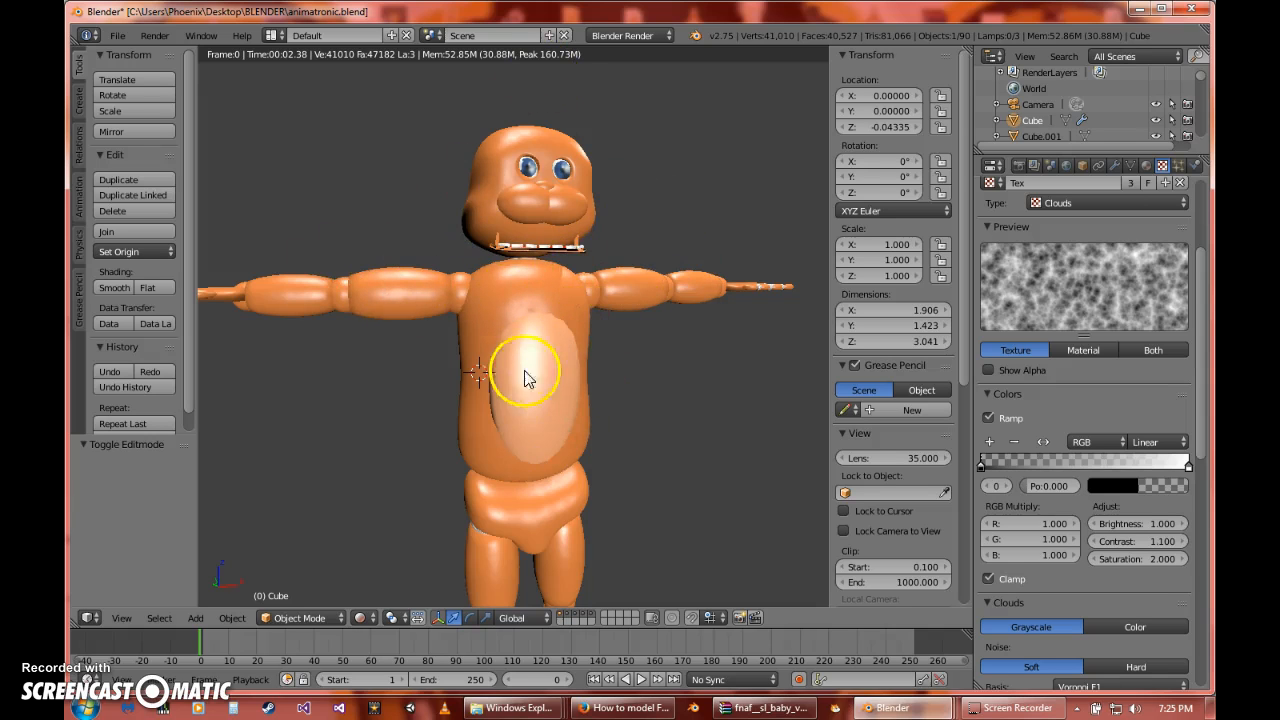
{"action": "middle_click_drag", "start_coordinate": [529, 371], "coordinate": [538, 358]}
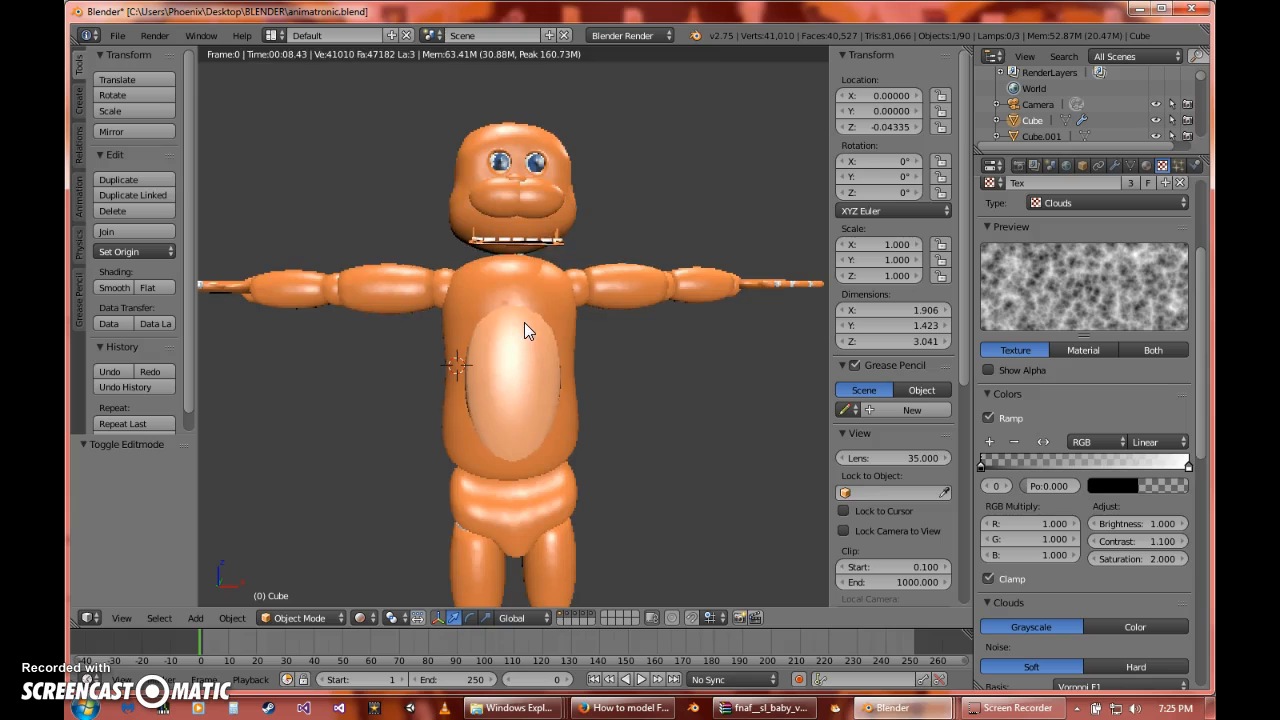
{"action": "scroll", "coordinate": [524, 322], "scroll_direction": "down", "scroll_amount": 1}
{"action": "scroll", "coordinate": [549, 357], "scroll_direction": "up", "scroll_amount": 6}
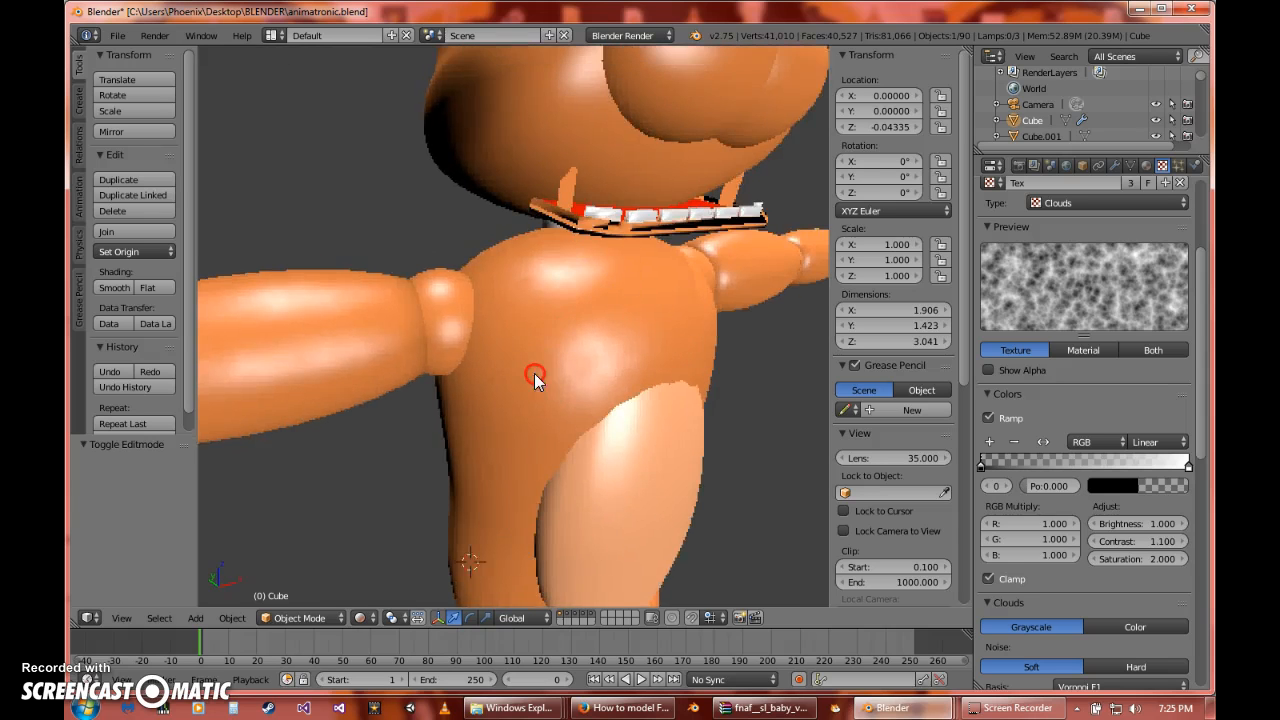
{"action": "middle_click_drag", "start_coordinate": [534, 372], "coordinate": [371, 586]}
{"action": "left_click", "coordinate": [362, 618]}
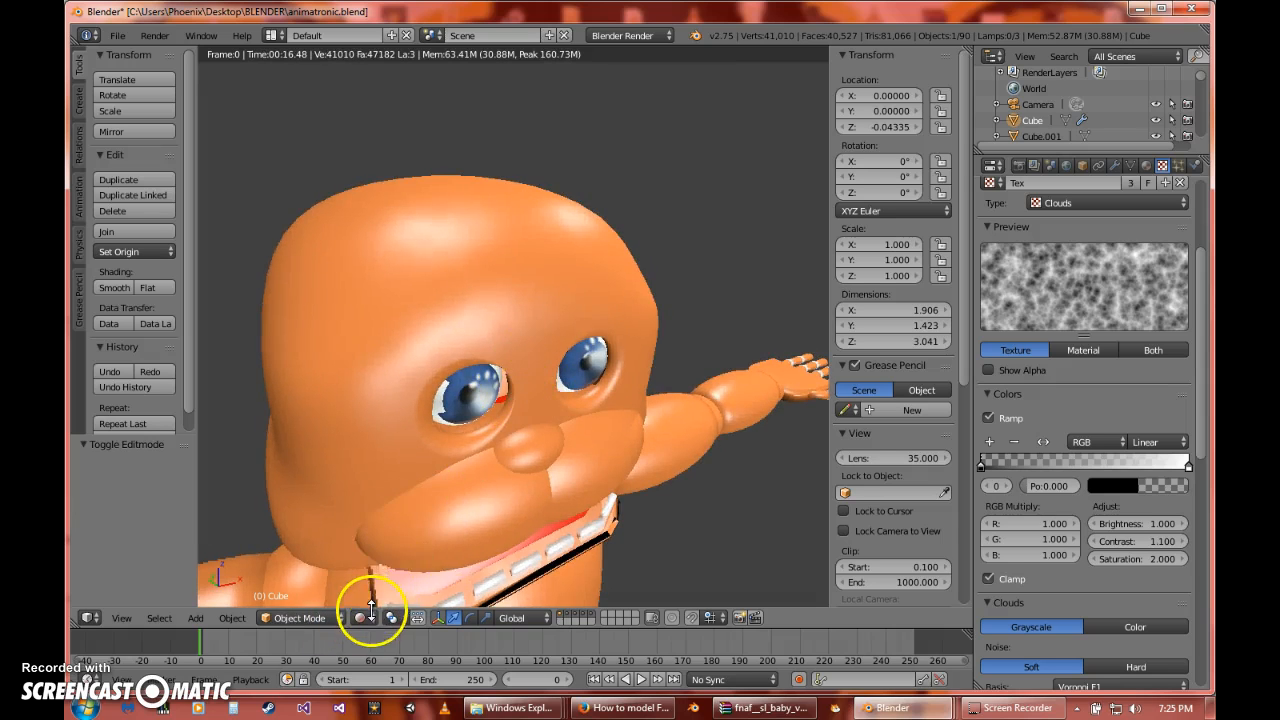
{"action": "left_click", "coordinate": [362, 618]}
{"action": "left_click", "coordinate": [391, 563]}
{"action": "scroll", "coordinate": [514, 434], "scroll_direction": "down", "scroll_amount": 8}
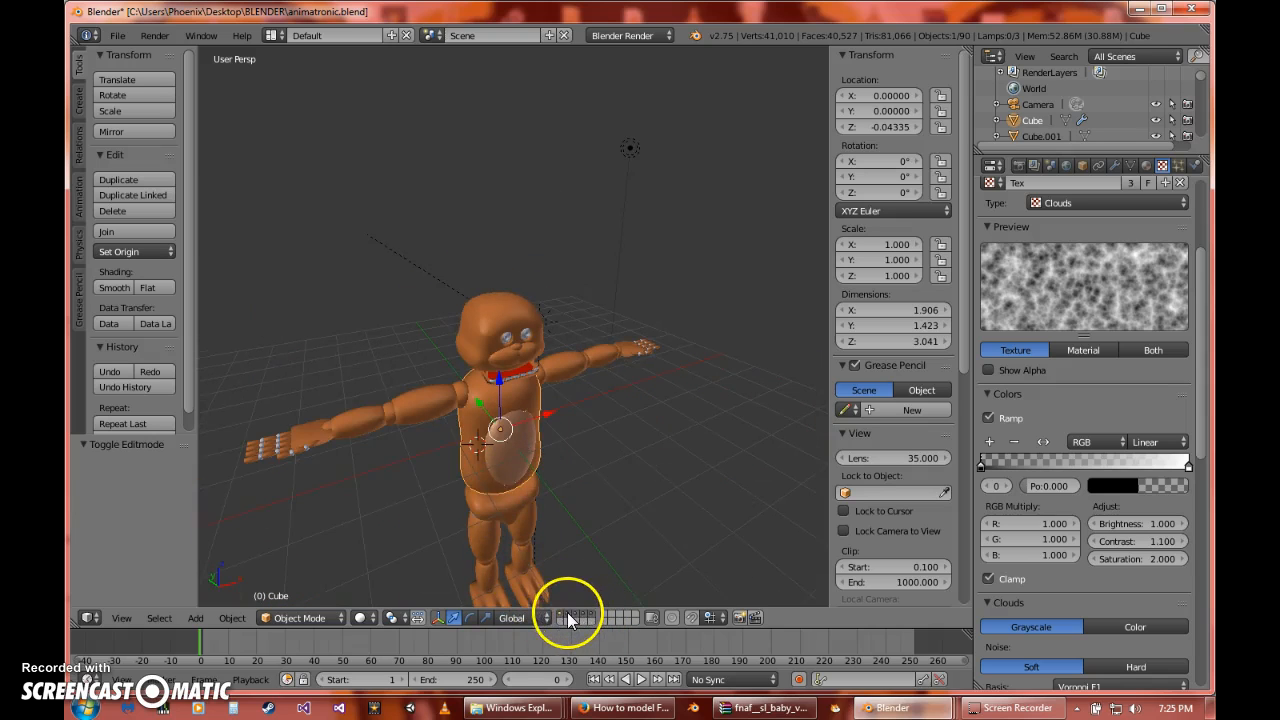
- Show only the layers holding the head, muzzle, eyes and jaw, and select the head
{"action": "left_click", "coordinate": [567, 613]}
{"action": "right_click", "coordinate": [508, 314]}
{"action": "left_click", "coordinate": [577, 612]}
{"action": "left_click", "coordinate": [578, 614]}
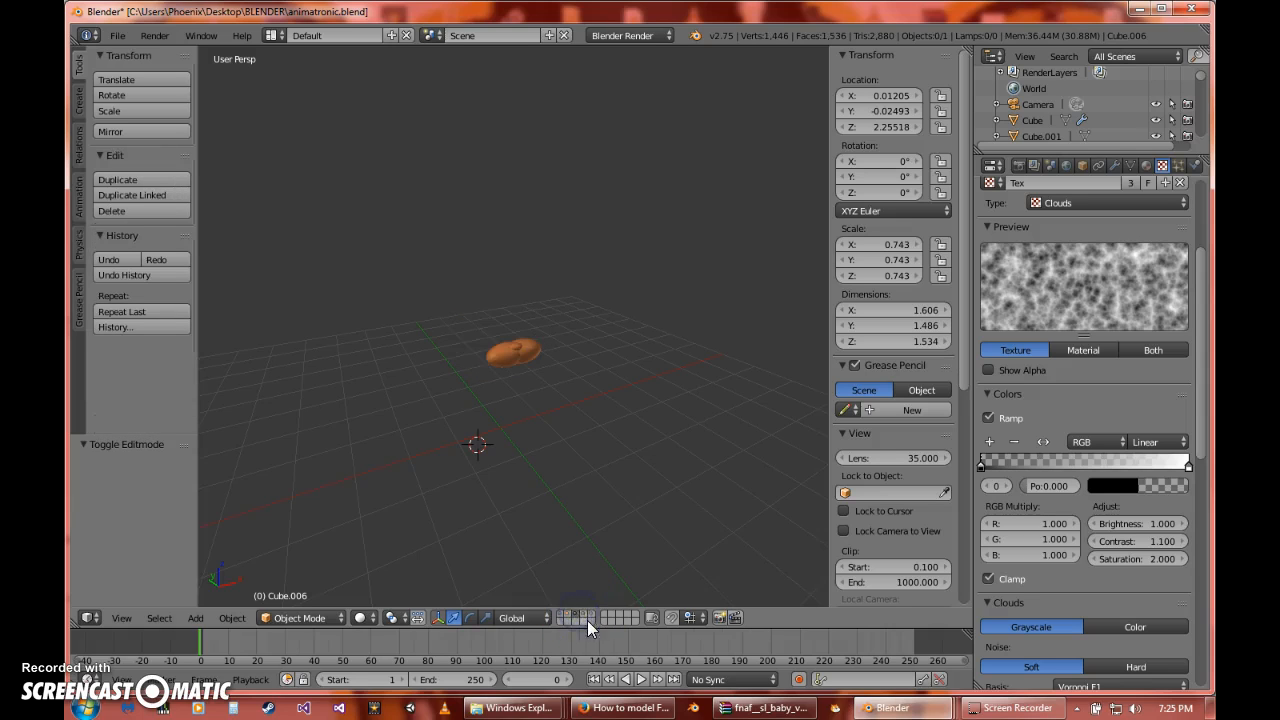
{"action": "left_click", "coordinate": [587, 614], "text": "shift"}
{"action": "left_click", "coordinate": [592, 614], "text": "shift"}
{"action": "scroll", "coordinate": [618, 498], "scroll_direction": "up", "scroll_amount": 7}
{"action": "middle_click_drag", "start_coordinate": [618, 500], "coordinate": [558, 190]}
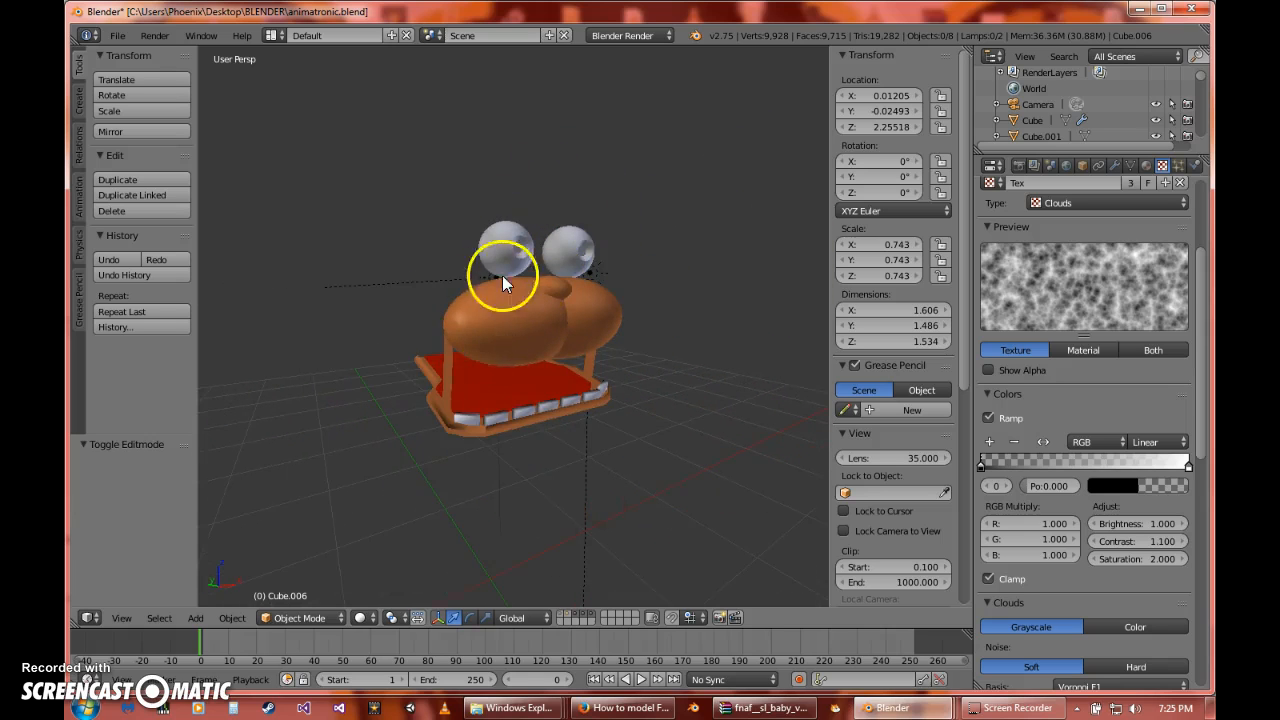
{"action": "left_click", "coordinate": [568, 614], "text": "shift"}
{"action": "middle_click_drag", "start_coordinate": [568, 528], "coordinate": [543, 523]}
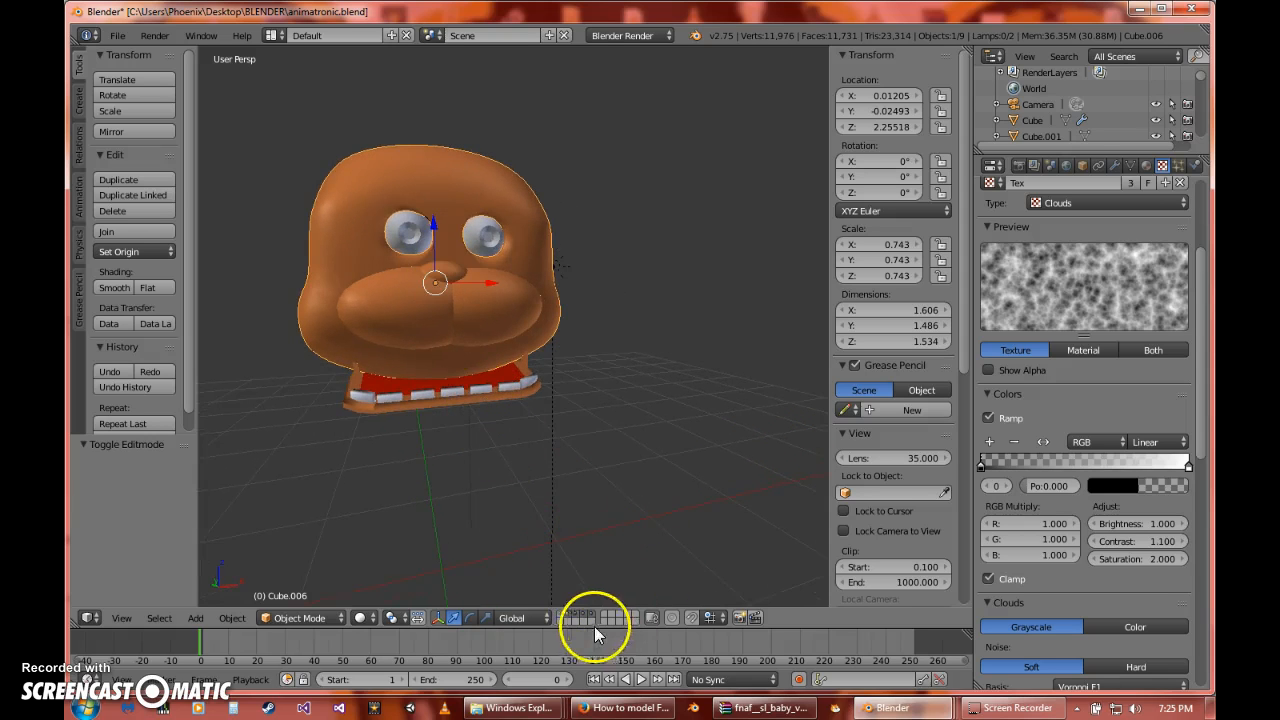
- Add a cube on an empty layer and move it to about X 0.95, Z 2.19
{"action": "left_click", "coordinate": [558, 621]}
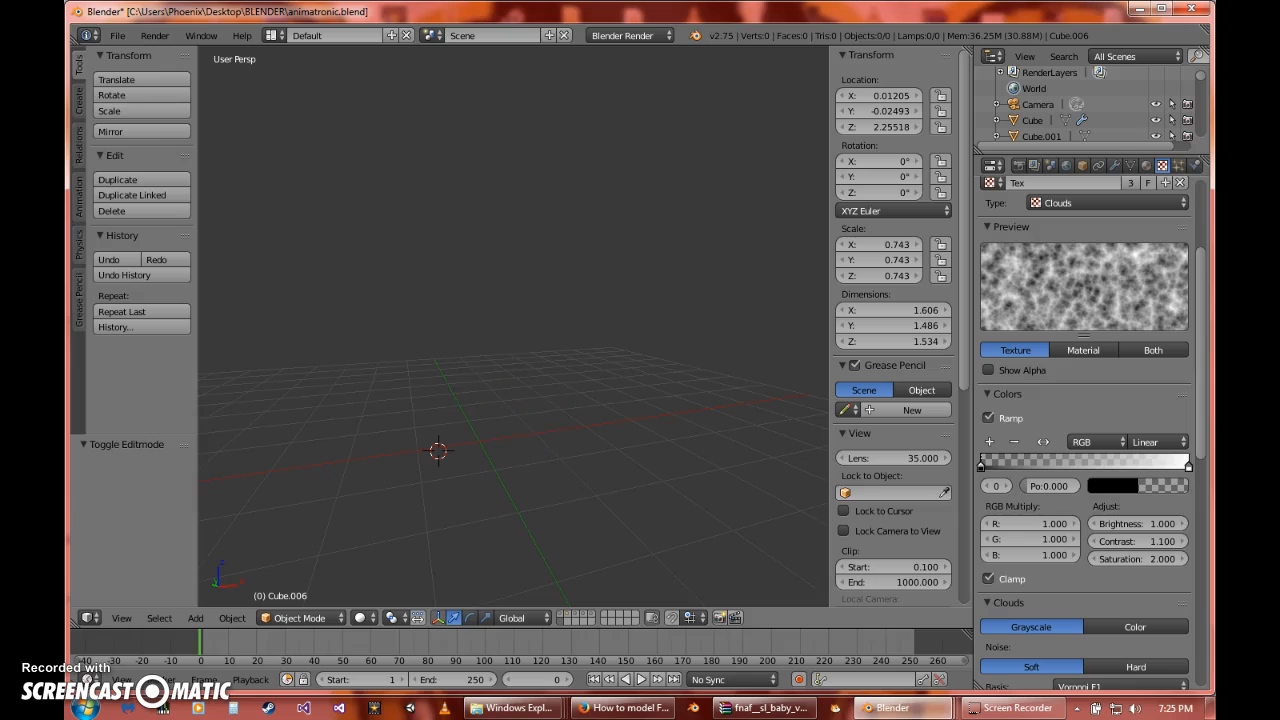
{"action": "left_click", "coordinate": [80, 100]}
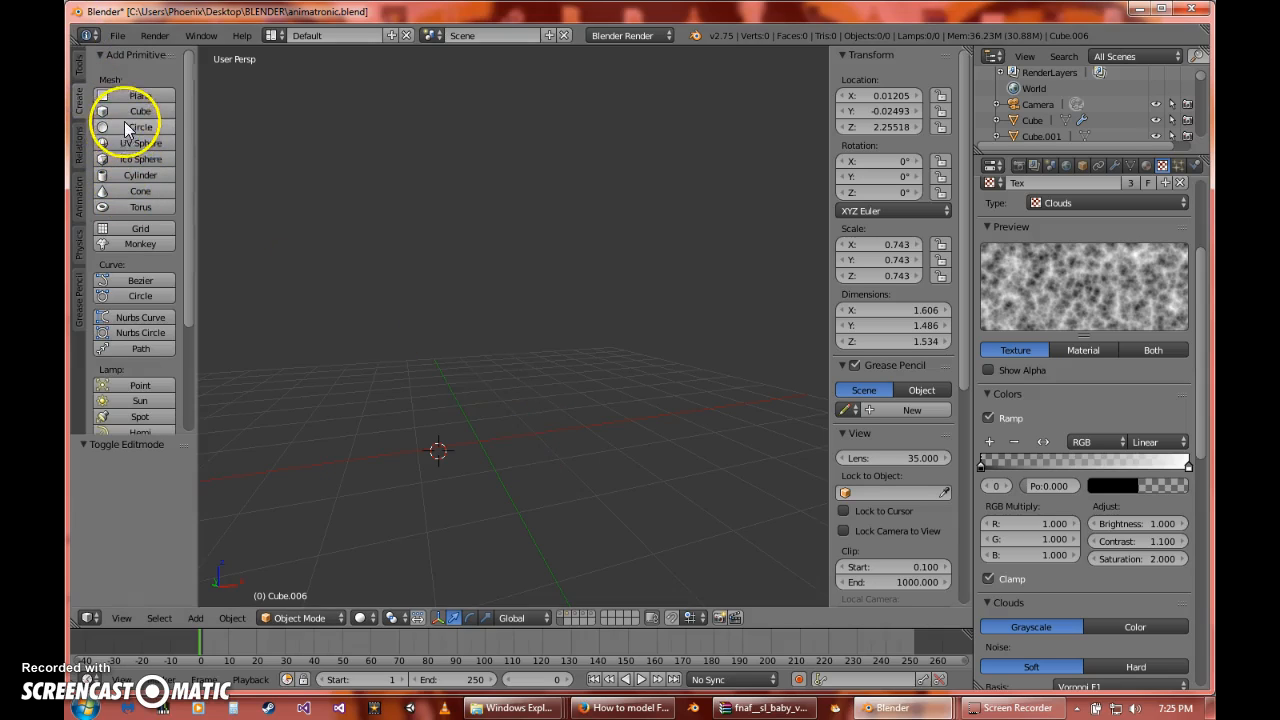
{"action": "left_click", "coordinate": [128, 111]}
{"action": "left_click_drag", "start_coordinate": [393, 372], "coordinate": [443, 243]}
{"action": "left_click_drag", "start_coordinate": [457, 303], "coordinate": [570, 305]}
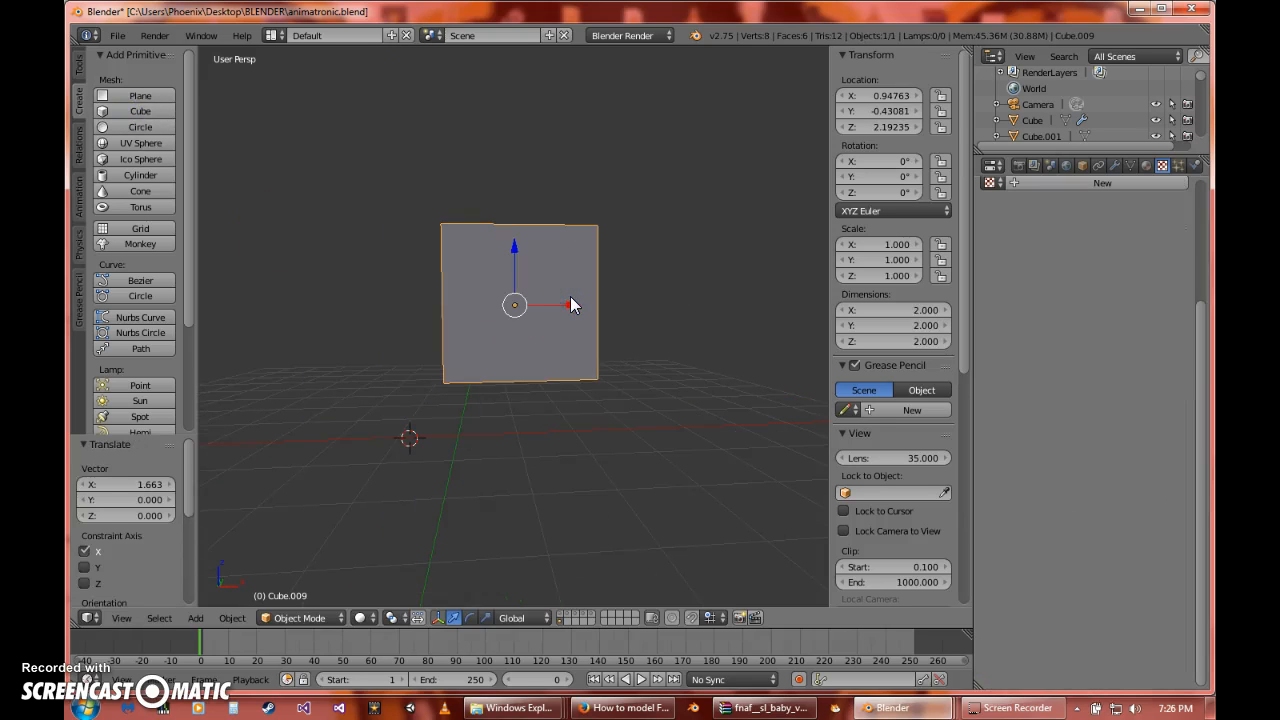
- Extrude the cube's top face upward by about 1 unit in Edit Mode
{"action": "key", "text": "Tab"}
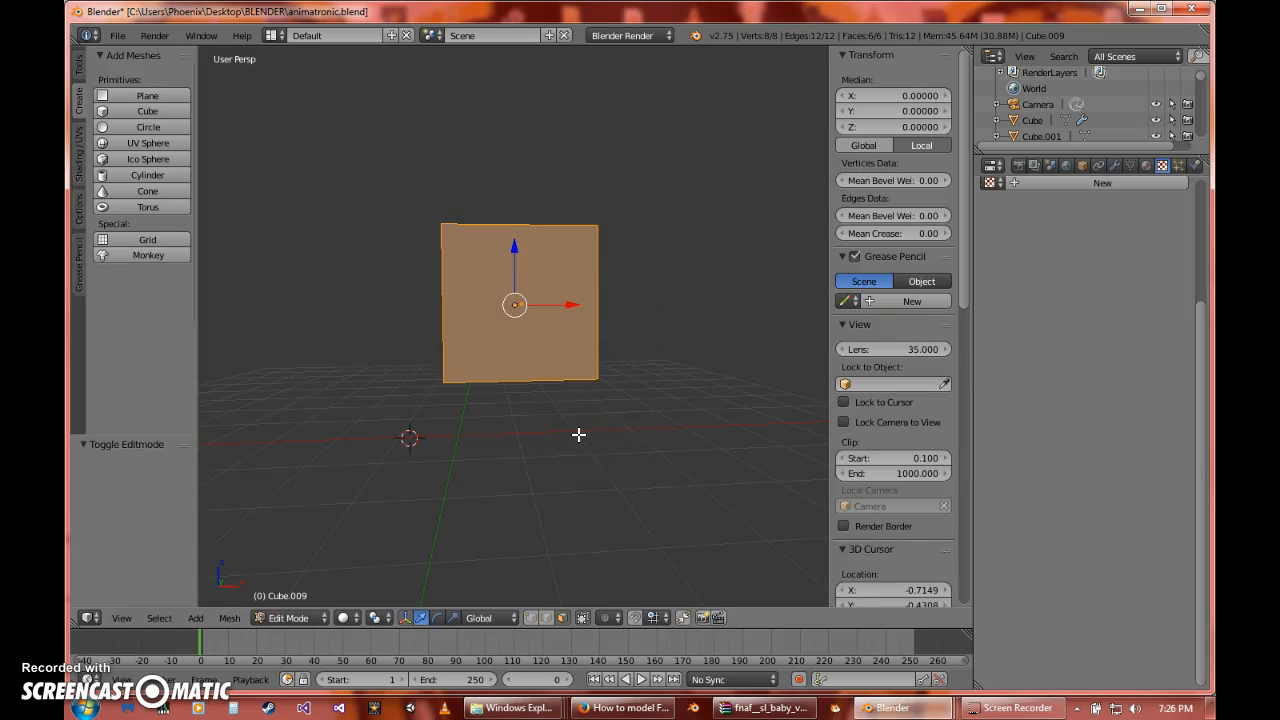
{"action": "middle_click_drag", "start_coordinate": [551, 271], "coordinate": [546, 306]}
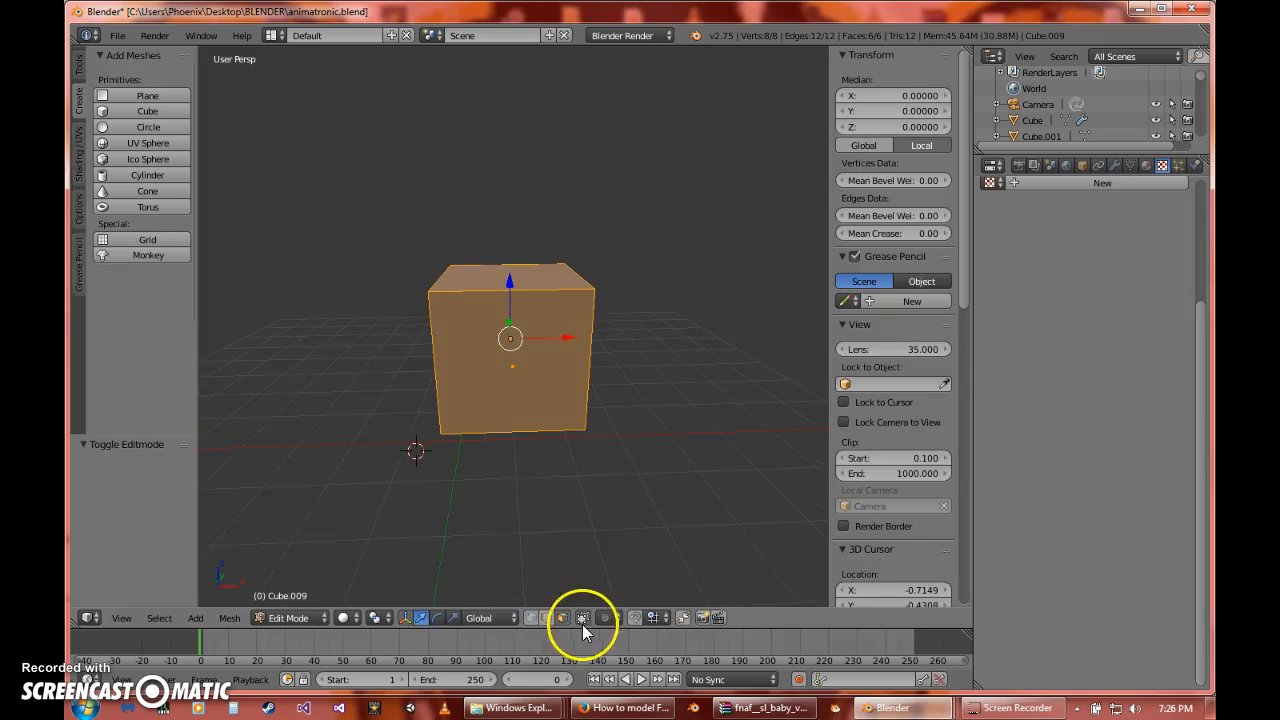
{"action": "key", "text": "a"}
{"action": "right_click", "coordinate": [483, 263]}
{"action": "key", "text": "e"}
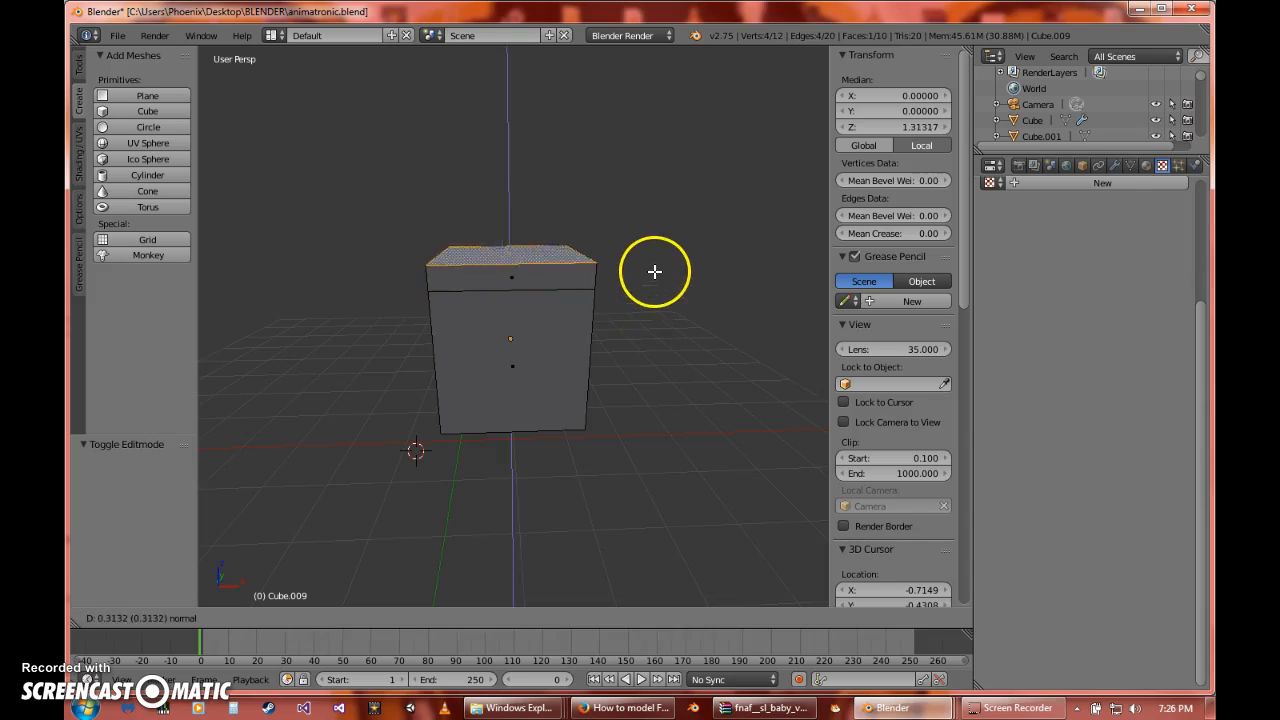
{"action": "left_click", "coordinate": [661, 236]}
{"action": "key", "text": "s"}
{"action": "right_click", "coordinate": [659, 261]}
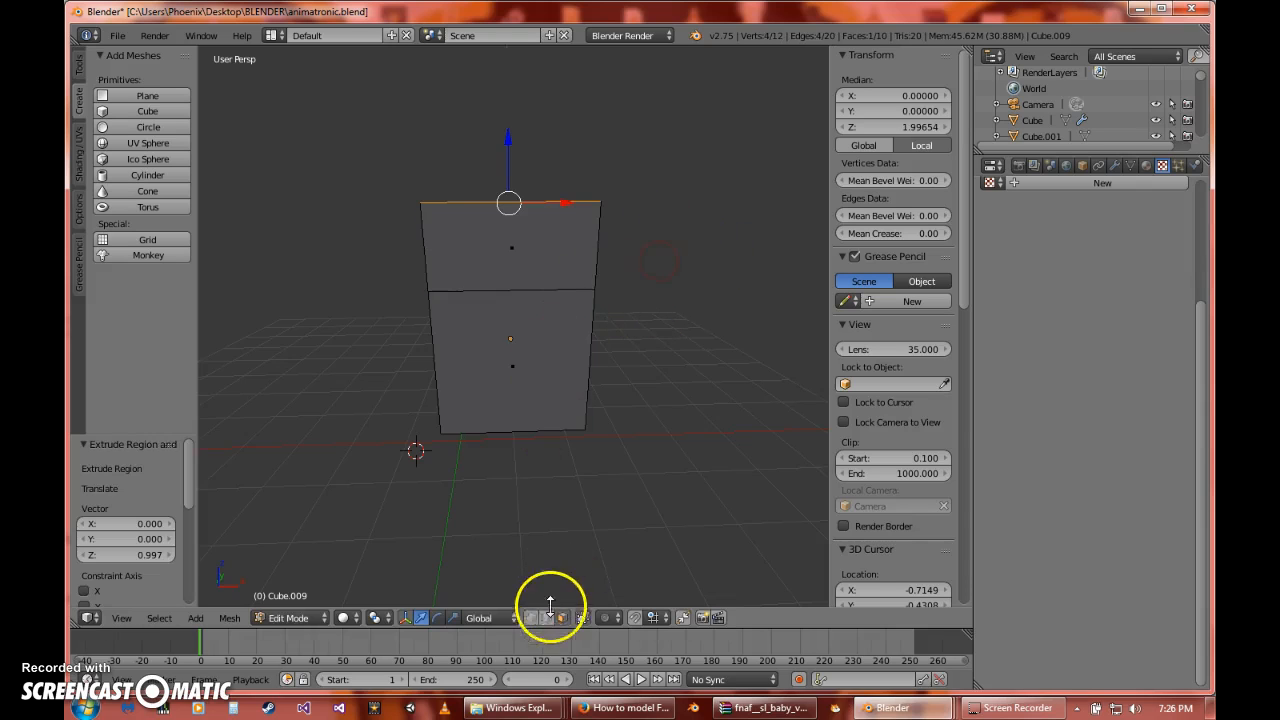
- Narrow the extruded top face by scaling it along X to about 0.26
{"action": "left_click", "coordinate": [452, 618]}
{"action": "key", "text": "s"}
{"action": "key", "text": "x"}
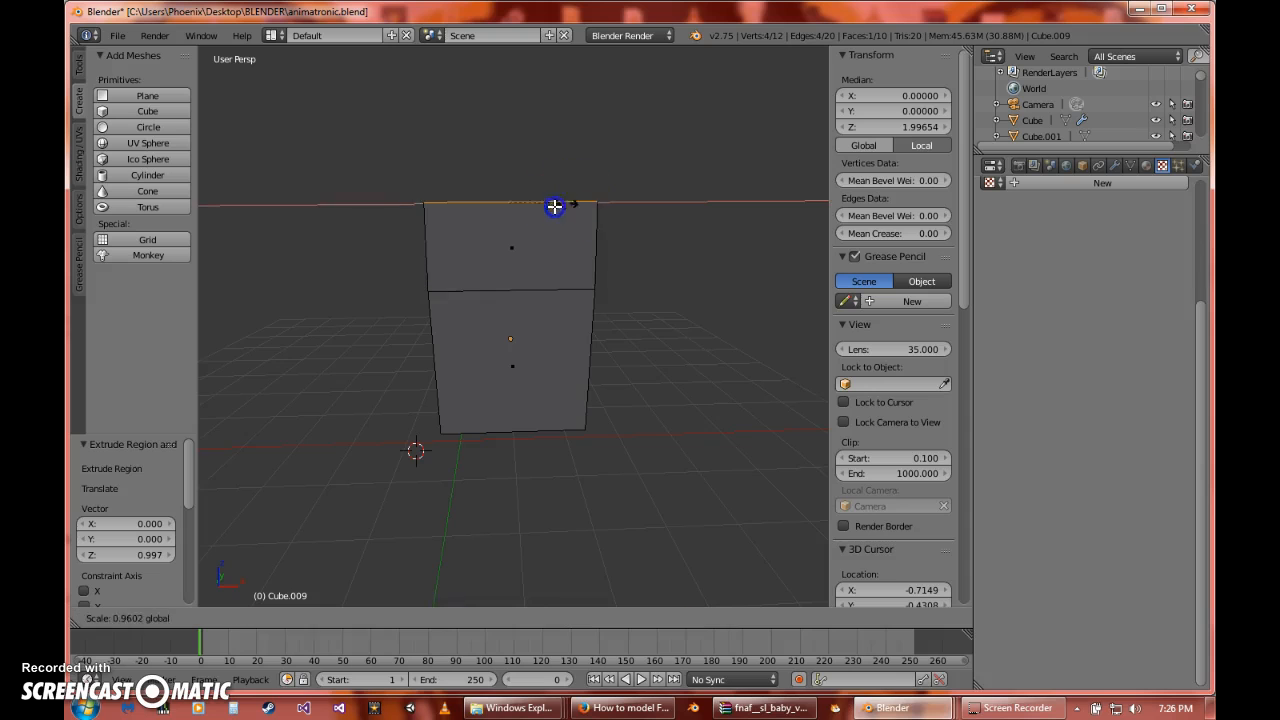
{"action": "left_click", "coordinate": [523, 229]}
{"action": "middle_click_drag", "start_coordinate": [523, 229], "coordinate": [622, 251]}
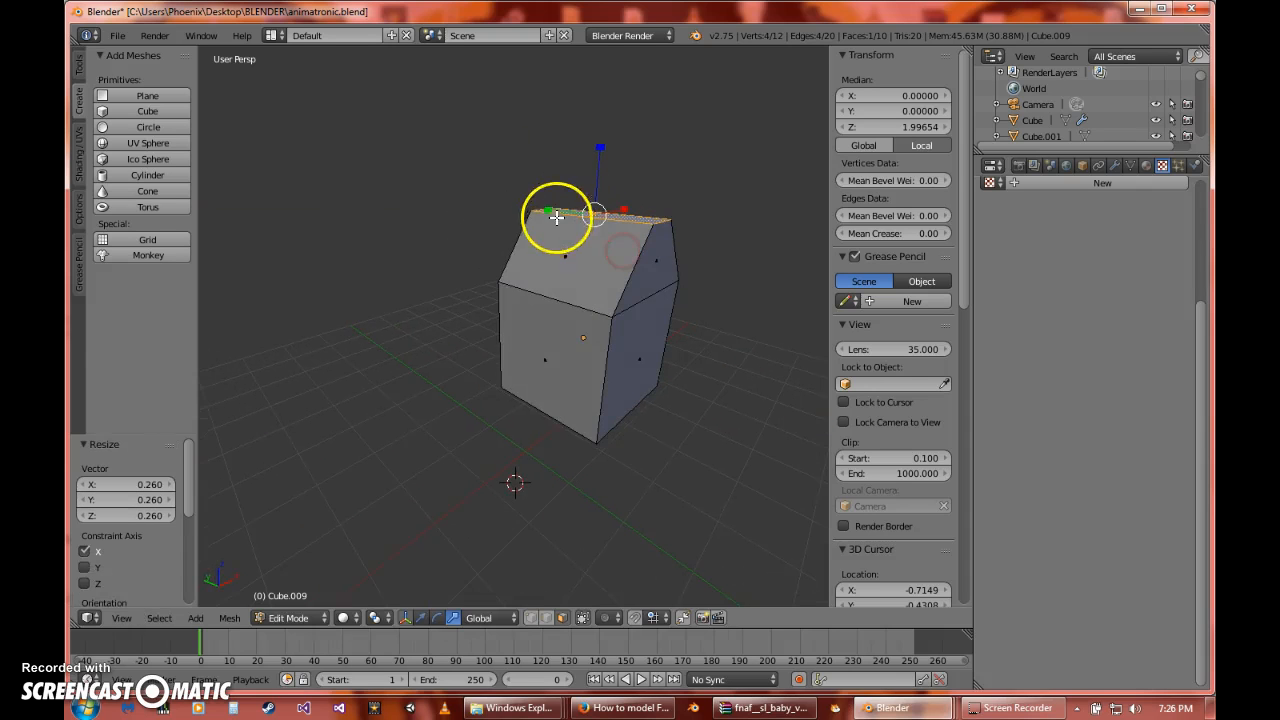
- Flatten the whole object in Object Mode by scaling it along Y to about 0.227
{"action": "key", "text": "Tab"}
{"action": "key", "text": "s"}
{"action": "key", "text": "y"}
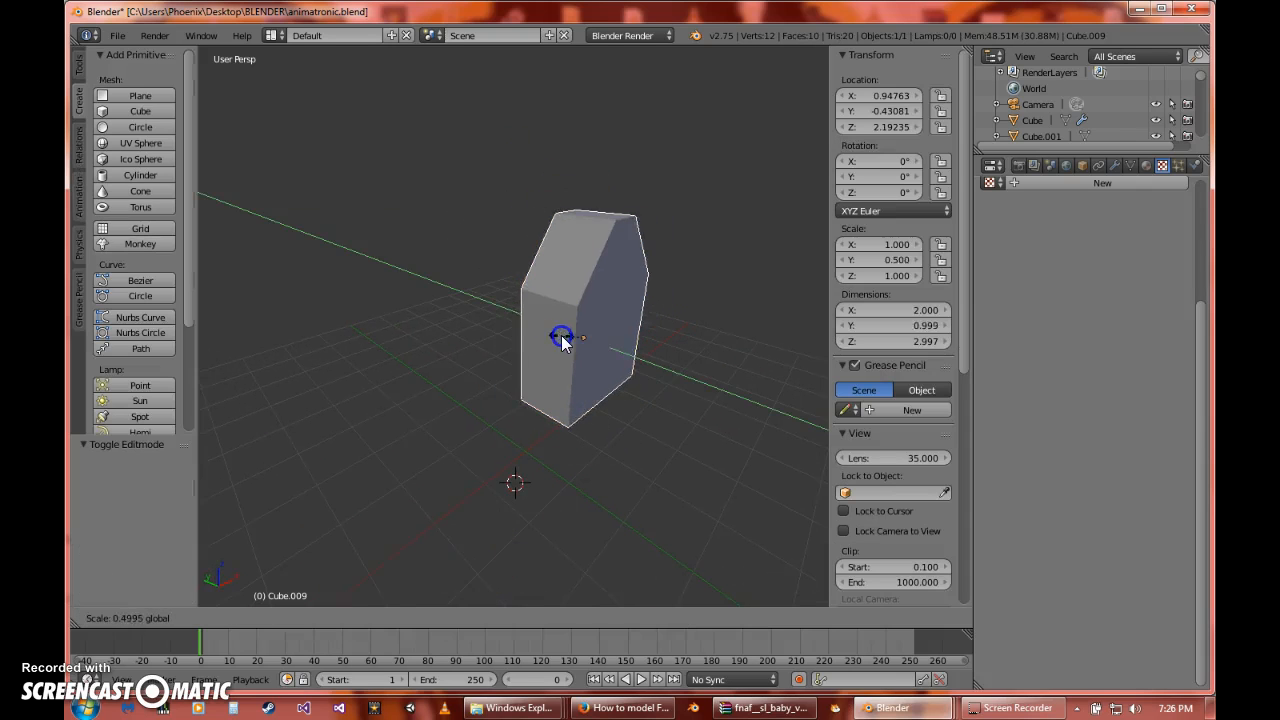
{"action": "left_click", "coordinate": [578, 337]}
{"action": "middle_click_drag", "start_coordinate": [578, 337], "coordinate": [497, 312]}
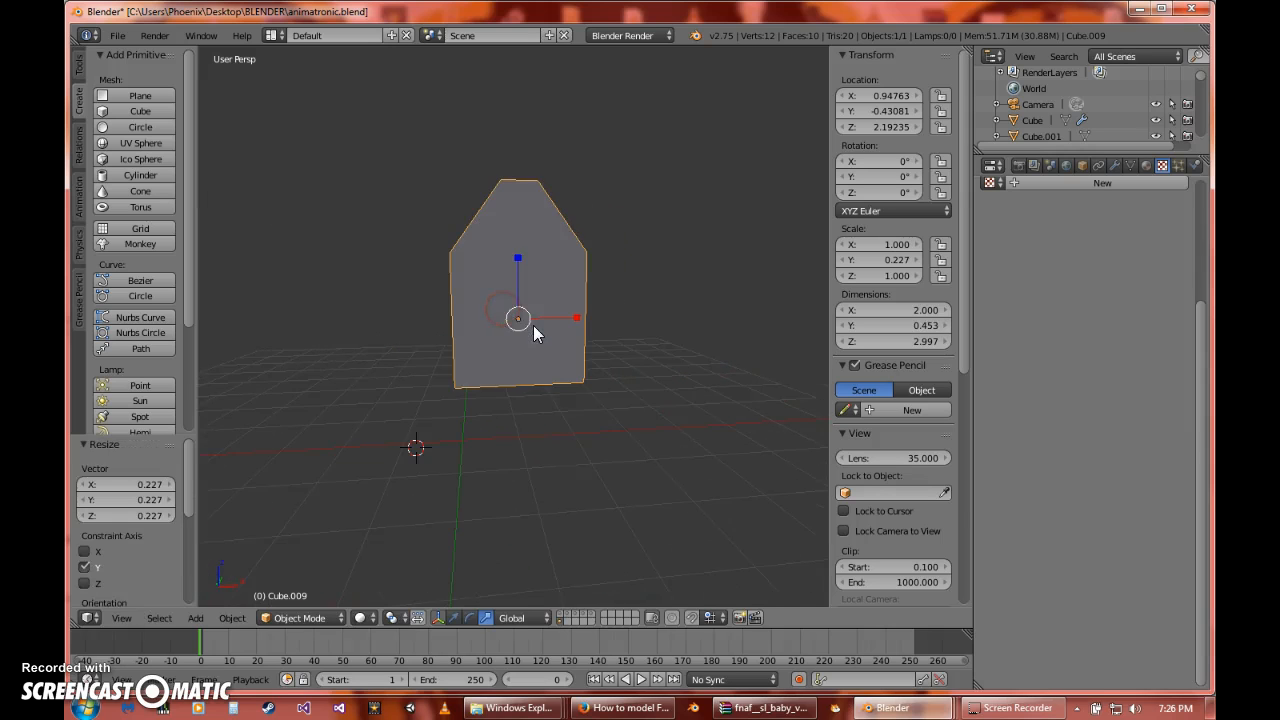
- Widen the top face in Edit Mode by scaling it along X by about 1.51
{"action": "key", "text": "Tab"}
{"action": "middle_click_drag", "start_coordinate": [509, 243], "coordinate": [546, 203]}
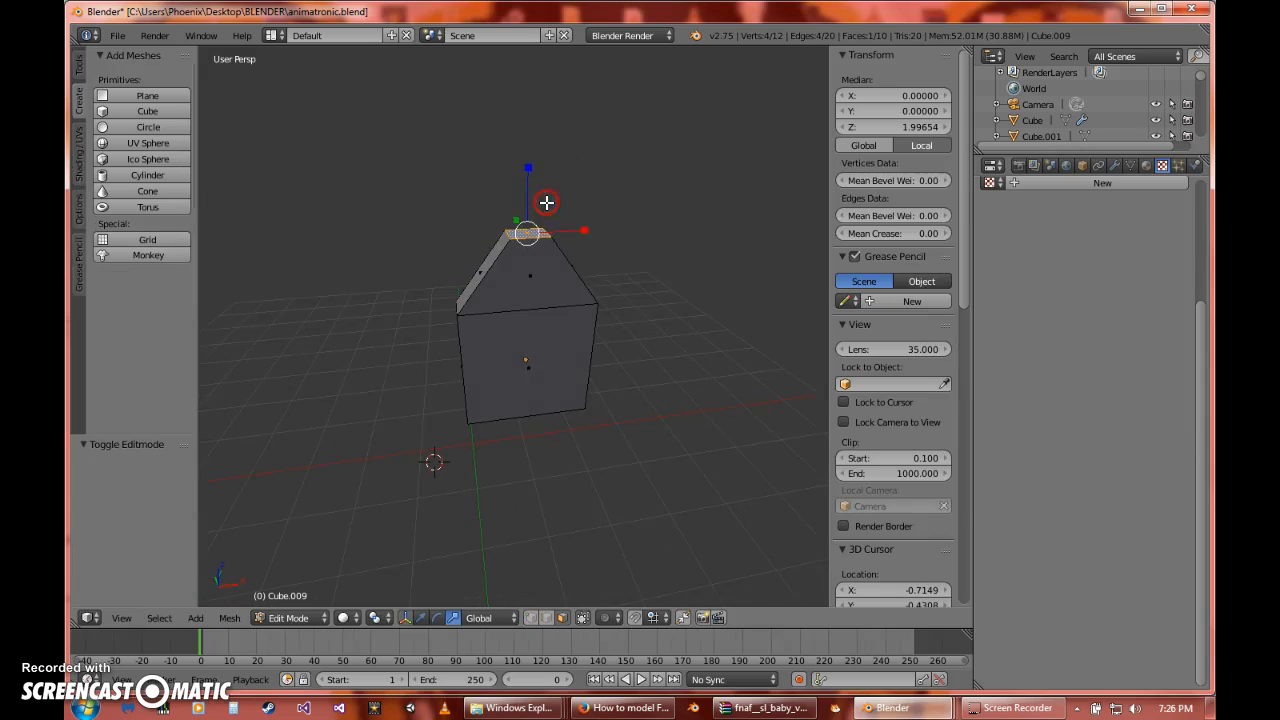
{"action": "key", "text": "s"}
{"action": "key", "text": "x"}
{"action": "left_click", "coordinate": [608, 240]}
- Extrude the top face upward by about 0.36 units
{"action": "key", "text": "e"}
{"action": "key", "text": "z"}
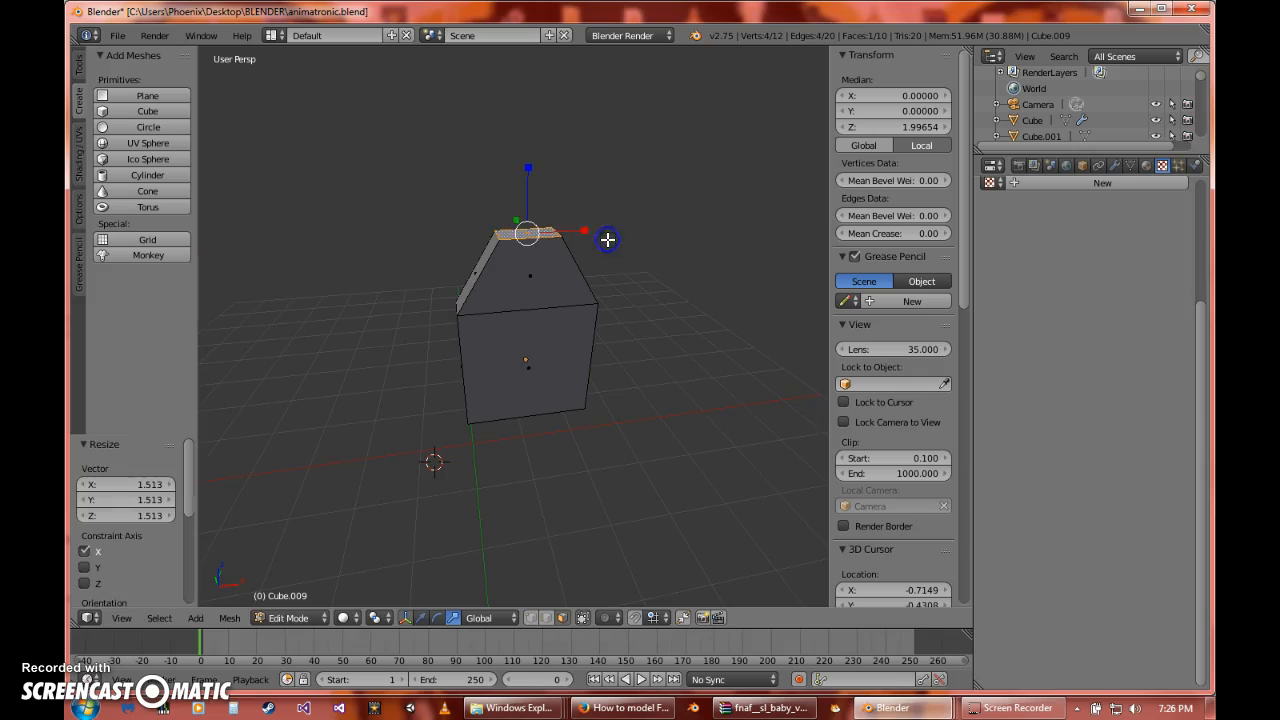
{"action": "key", "text": "Escape"}
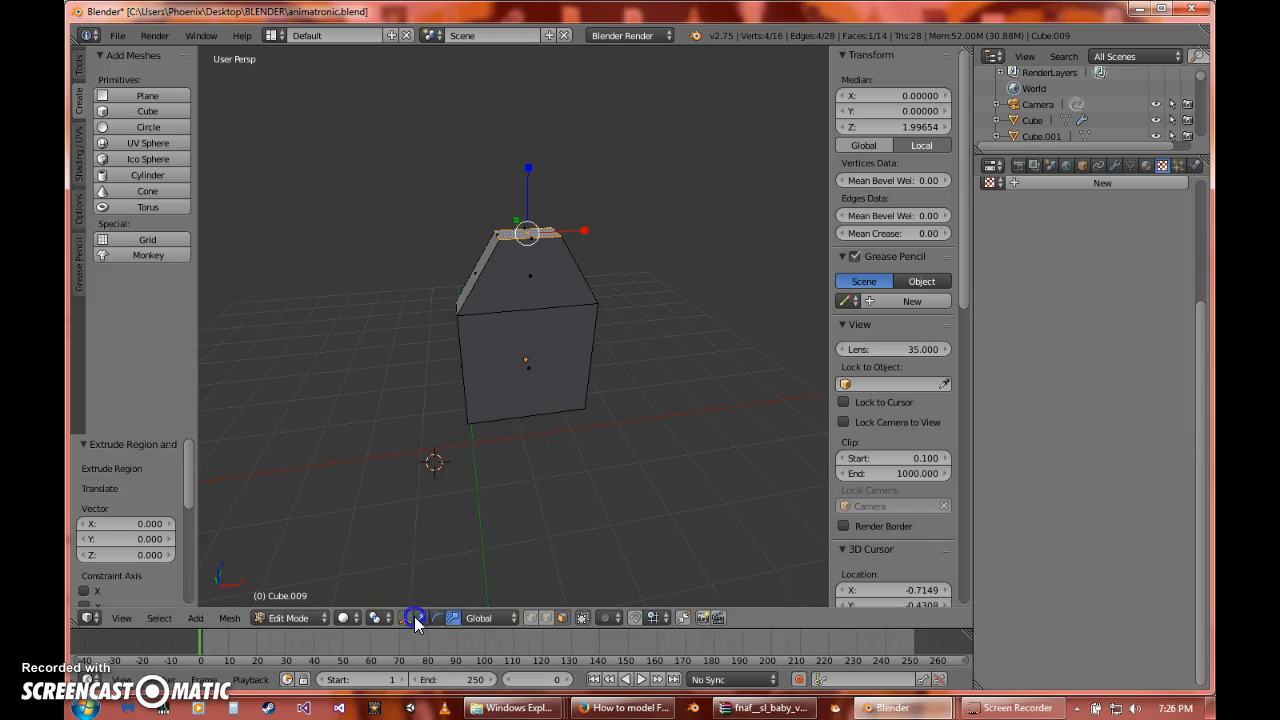
{"action": "key", "text": "e"}
{"action": "key", "text": "z"}
{"action": "left_click", "coordinate": [535, 134]}
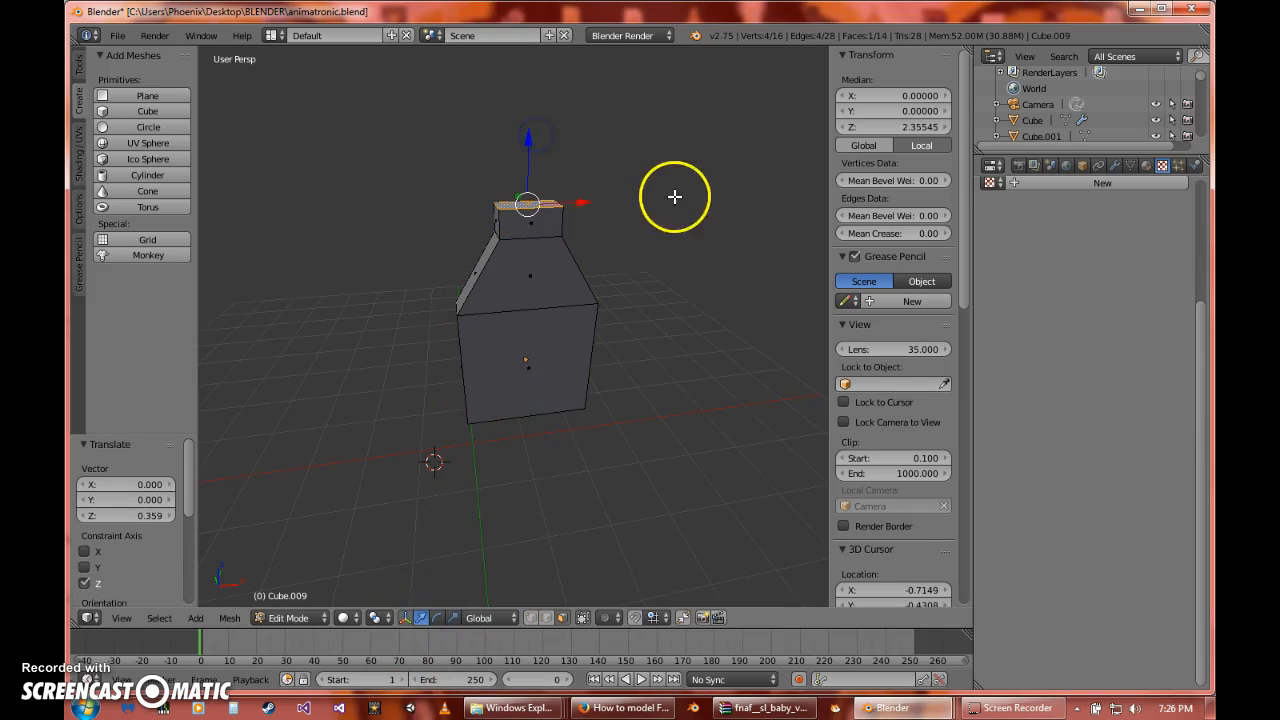
- Taper the new top face by scaling it along X to about 0.28, and return to Object Mode
{"action": "left_click", "coordinate": [454, 617]}
{"action": "left_click_drag", "start_coordinate": [585, 203], "coordinate": [545, 203]}
{"action": "middle_click_drag", "start_coordinate": [638, 426], "coordinate": [612, 409]}
{"action": "right_click", "coordinate": [530, 341]}
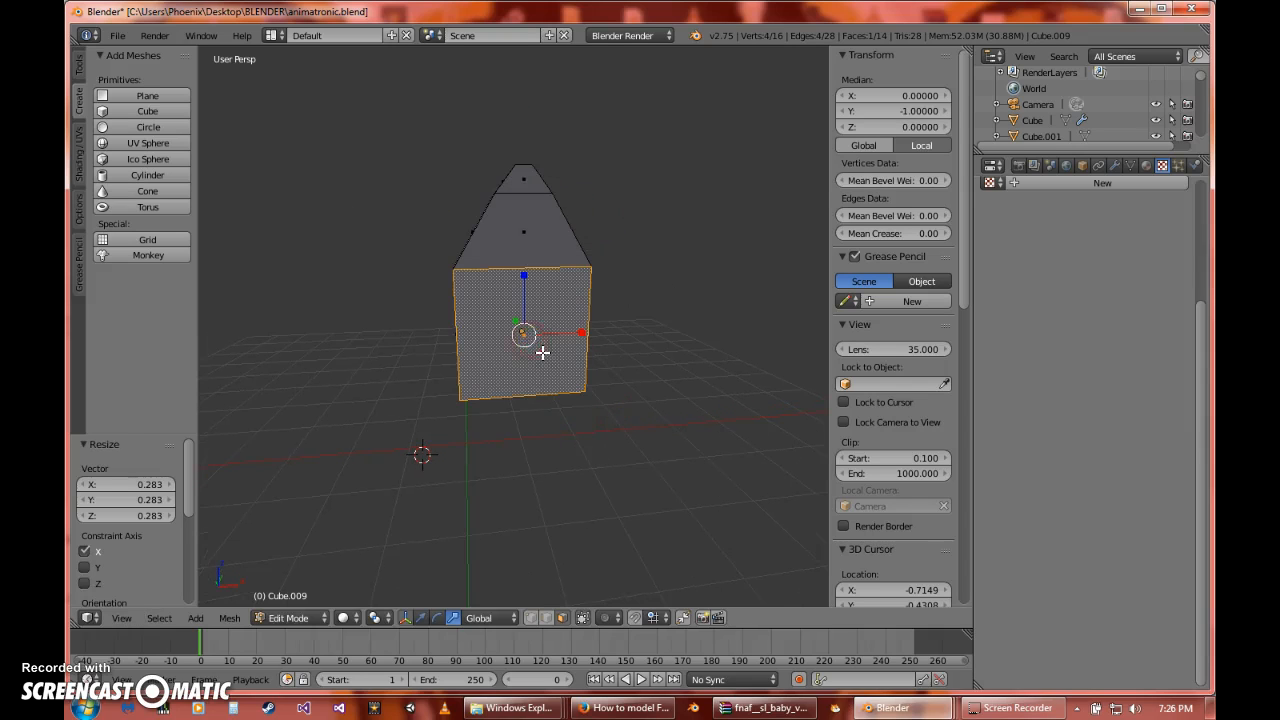
{"action": "key", "text": "Tab"}
- Add a Subdivision Surface modifier with 3 view subdivisions to the tapered shape and shade it smooth
{"action": "middle_click_drag", "start_coordinate": [558, 330], "coordinate": [677, 334]}
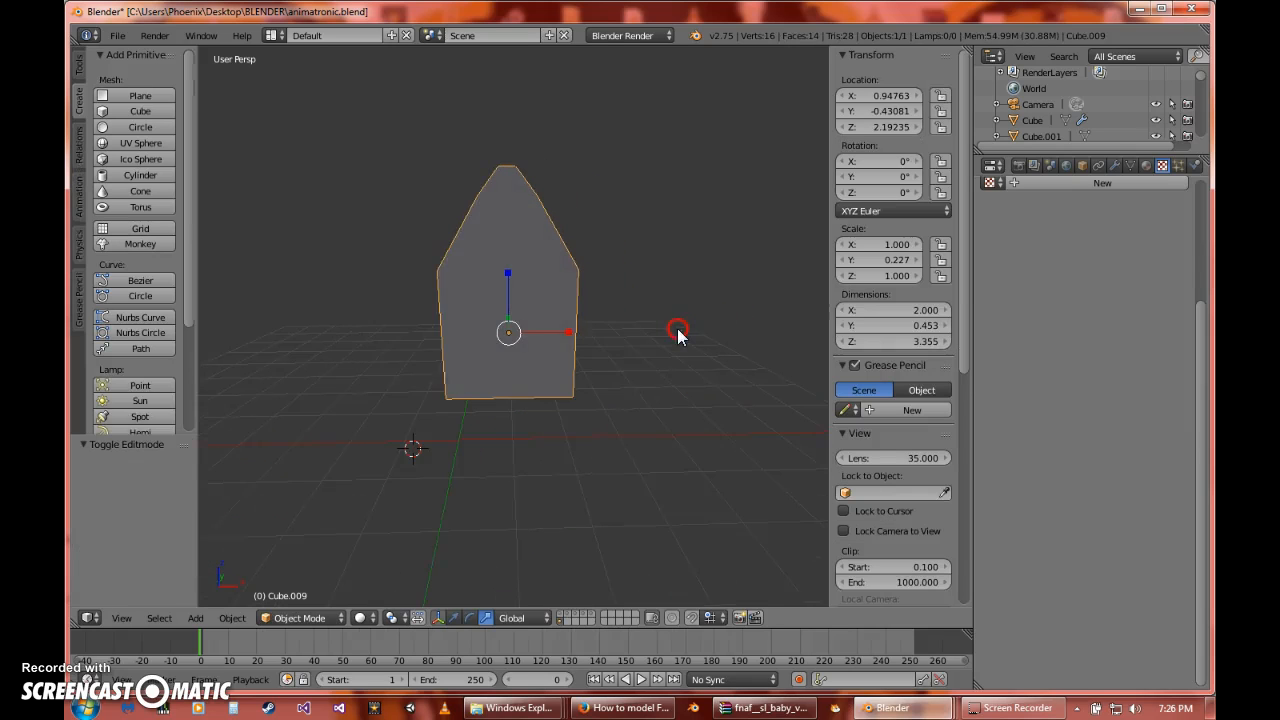
{"action": "left_click", "coordinate": [1113, 164]}
{"action": "left_click", "coordinate": [1075, 218]}
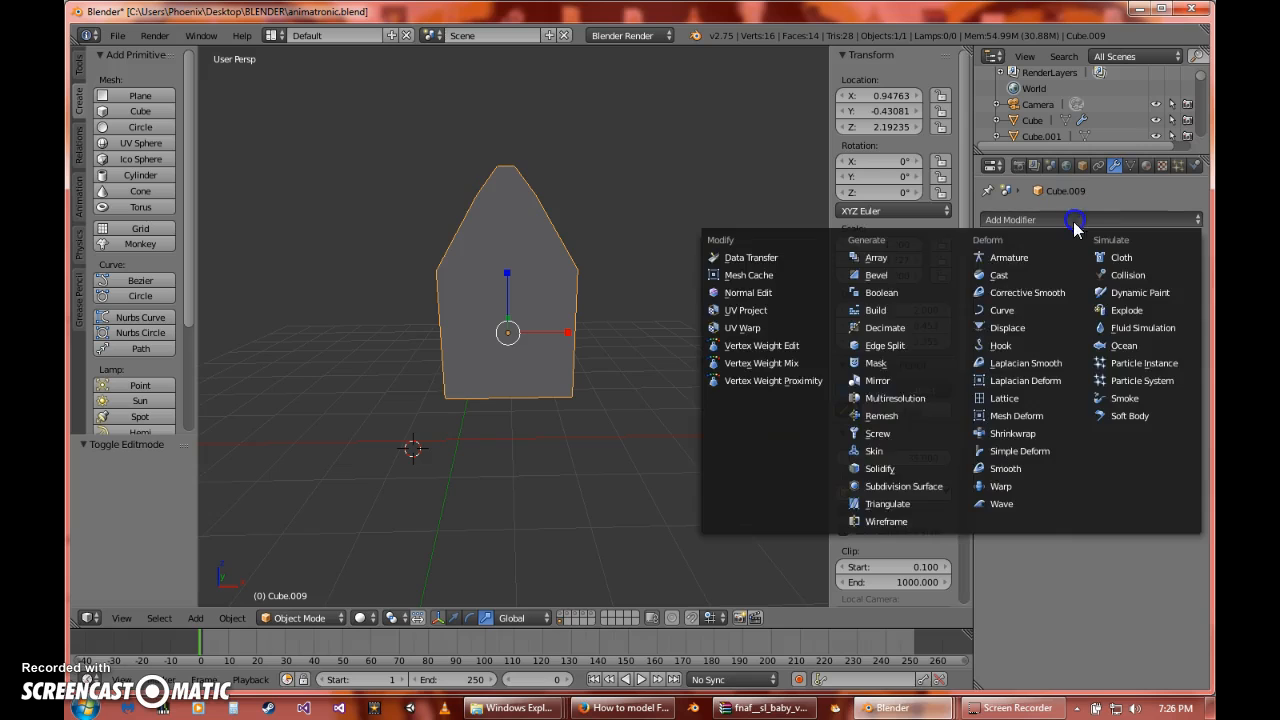
{"action": "left_click", "coordinate": [913, 485]}
{"action": "left_click", "coordinate": [1082, 330]}
{"action": "left_click", "coordinate": [1082, 330]}
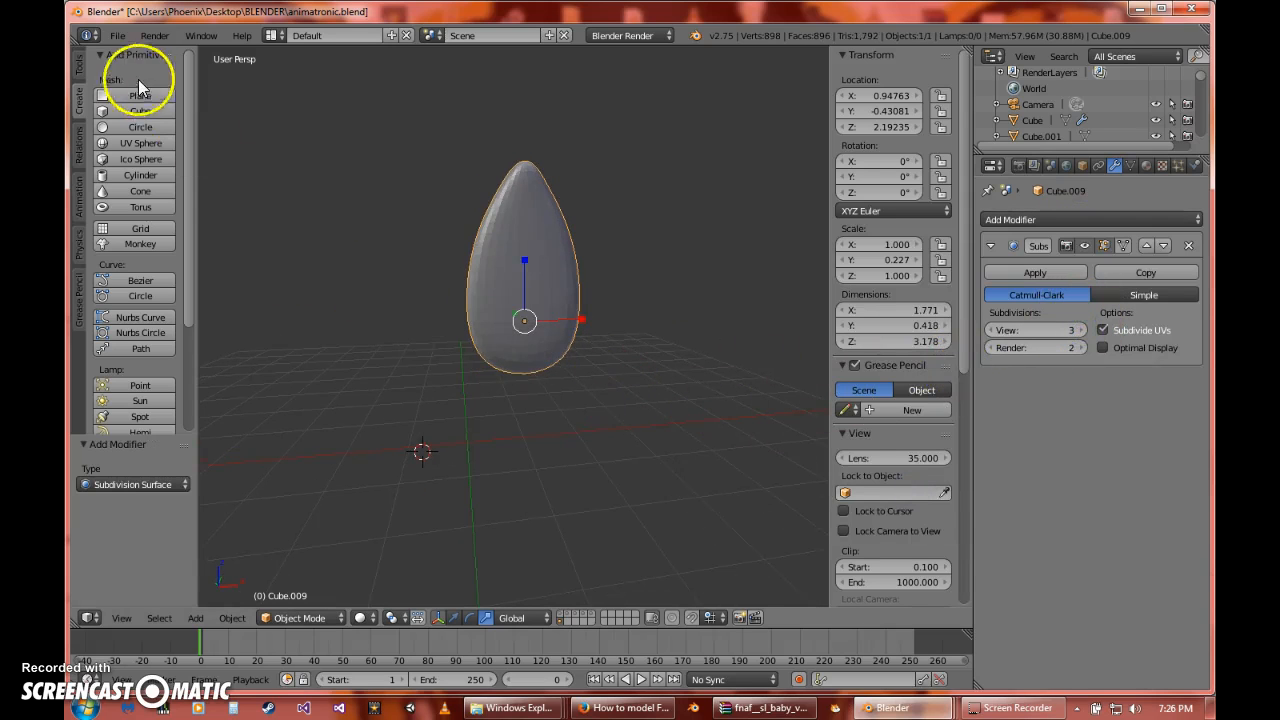
{"action": "left_click", "coordinate": [80, 60]}
{"action": "left_click", "coordinate": [114, 287]}
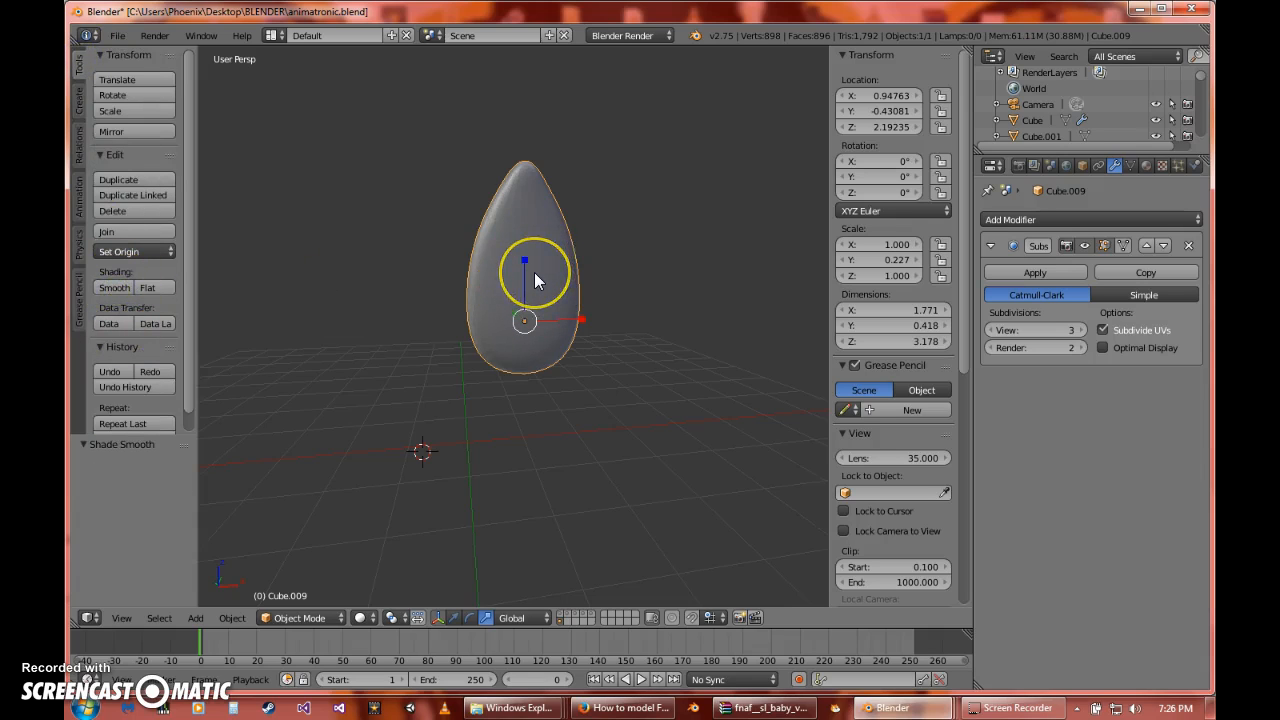
- Thicken the smoothed teardrop shape by scaling it along the Y axis
{"action": "middle_click_drag", "start_coordinate": [531, 272], "coordinate": [573, 371]}
{"action": "key", "text": "s"}
{"action": "key", "text": "y"}
{"action": "left_click", "coordinate": [536, 297]}
- Narrow the top of the teardrop by scaling its two upper side edges along Y, and return to Object Mode
{"action": "key", "text": "Tab"}
{"action": "middle_click_drag", "start_coordinate": [691, 239], "coordinate": [594, 246]}
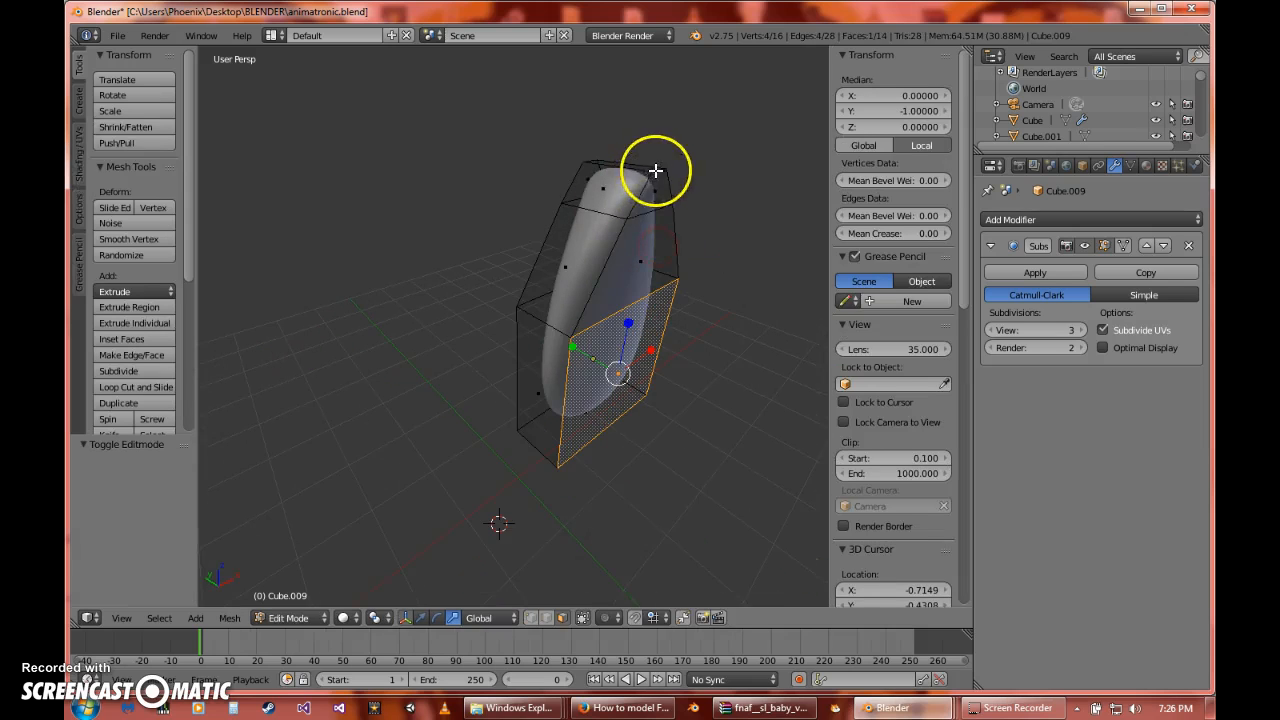
{"action": "left_click", "coordinate": [546, 618]}
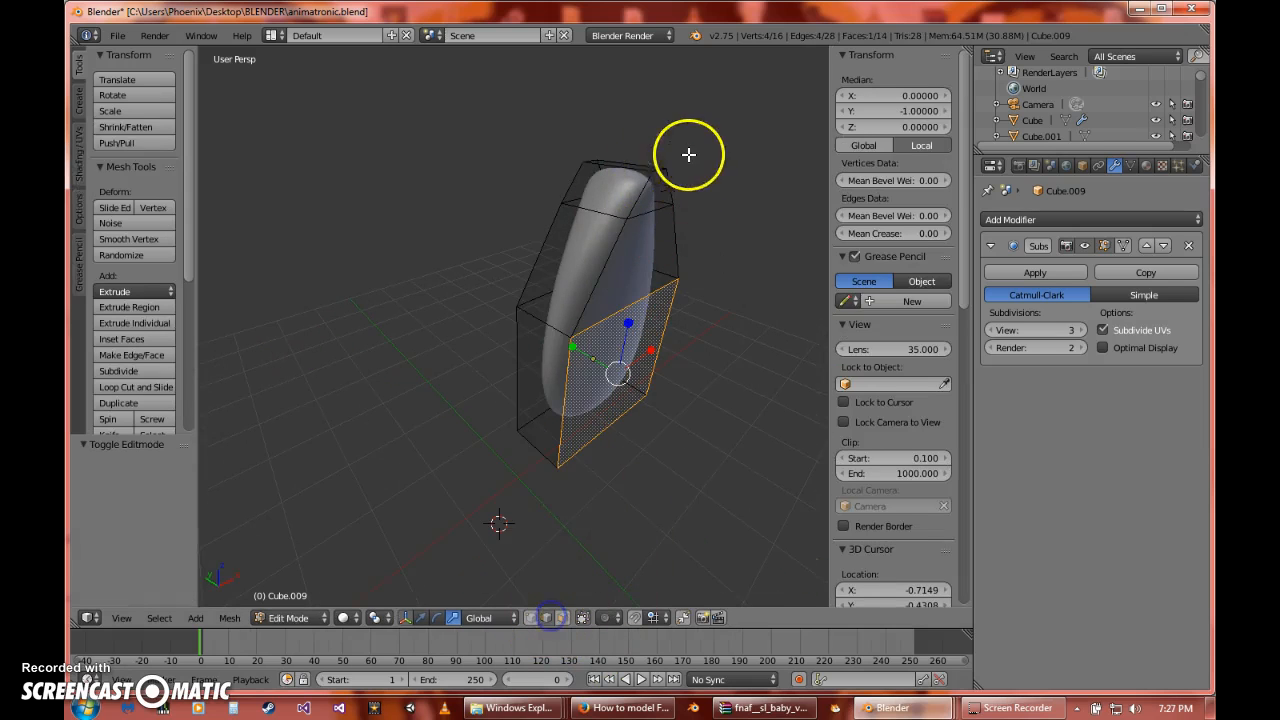
{"action": "right_click", "coordinate": [659, 168]}
{"action": "middle_click_drag", "start_coordinate": [596, 160], "coordinate": [614, 206]}
{"action": "right_click", "coordinate": [603, 177]}
{"action": "right_click", "coordinate": [634, 194], "text": "shift"}
{"action": "key", "text": "s"}
{"action": "key", "text": "y"}
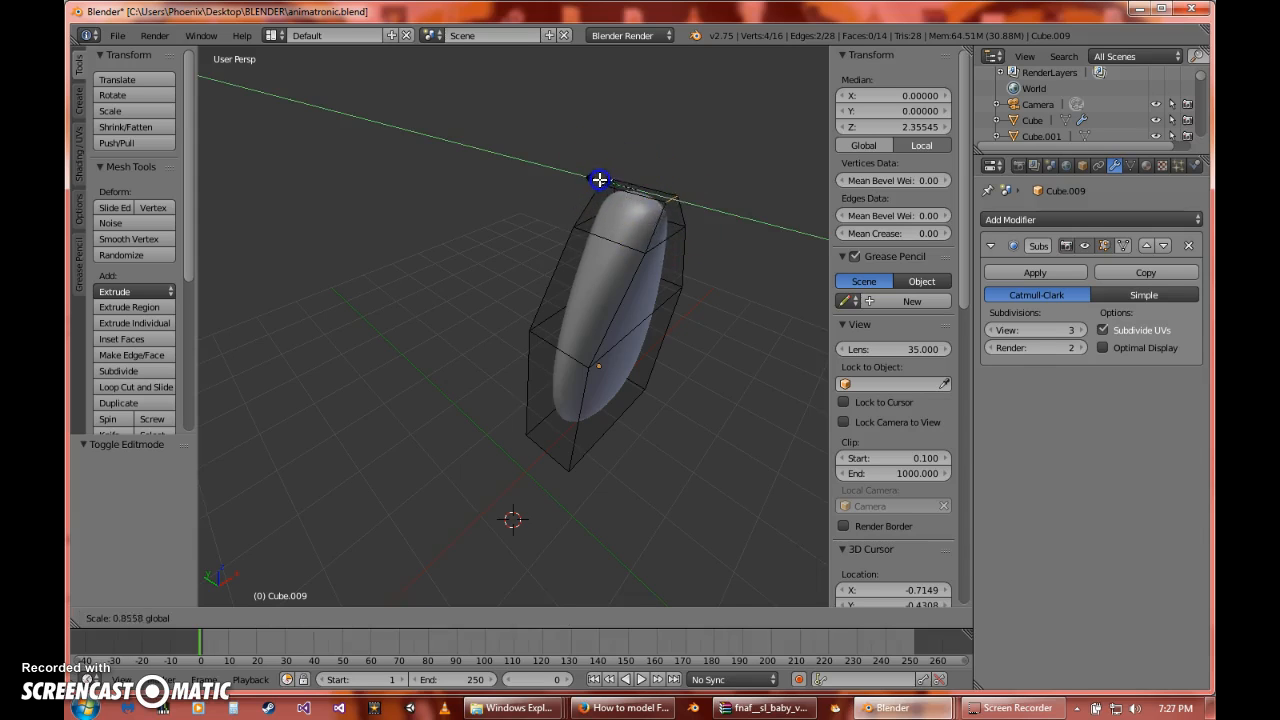
{"action": "left_click", "coordinate": [617, 187]}
{"action": "middle_click_drag", "start_coordinate": [617, 187], "coordinate": [578, 330]}
{"action": "key", "text": "Tab"}
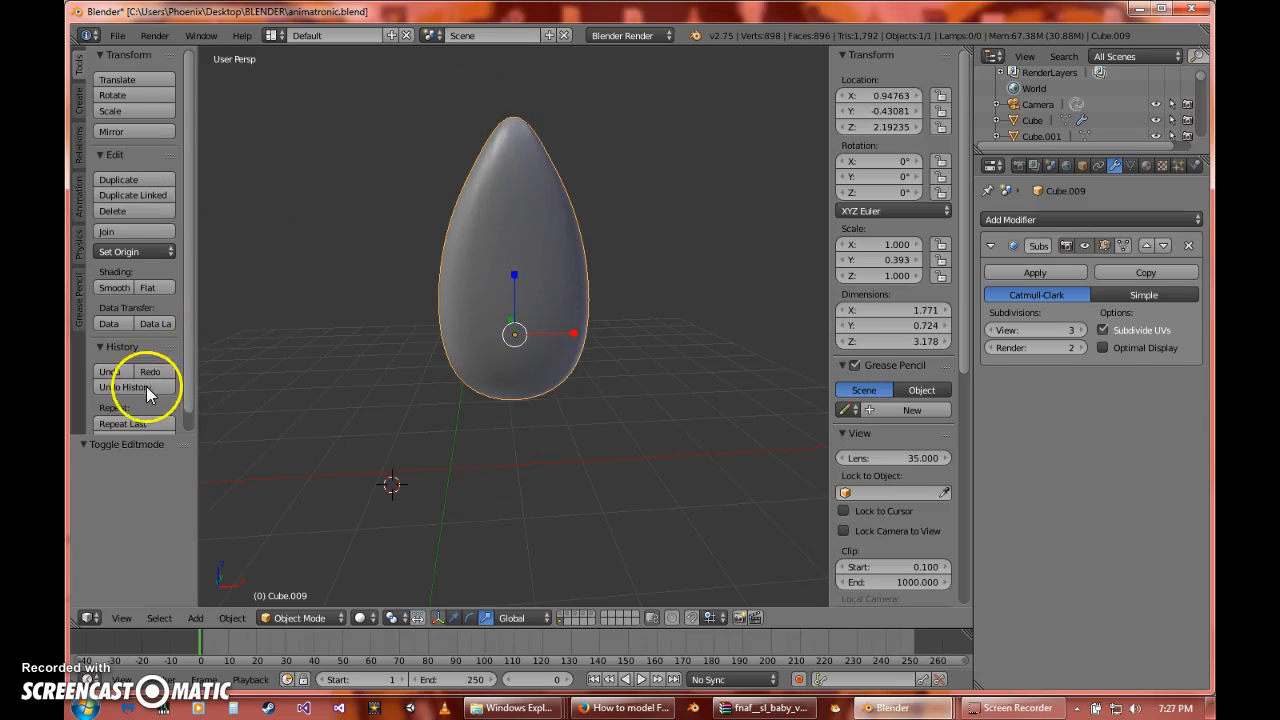
- Duplicate the teardrop in place and scale the copy down to about 0.686
{"action": "key", "text": "shift+d"}
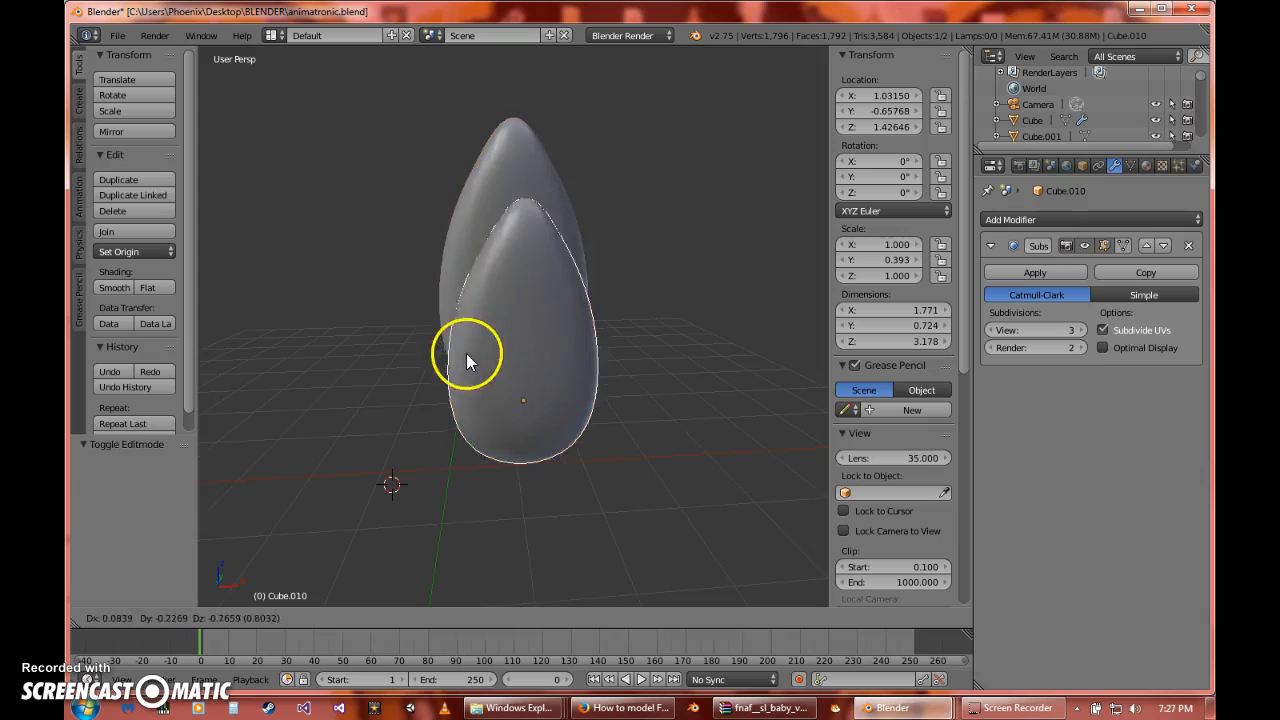
{"action": "right_click", "coordinate": [466, 354]}
{"action": "key", "text": "s"}
{"action": "left_click", "coordinate": [413, 351]}
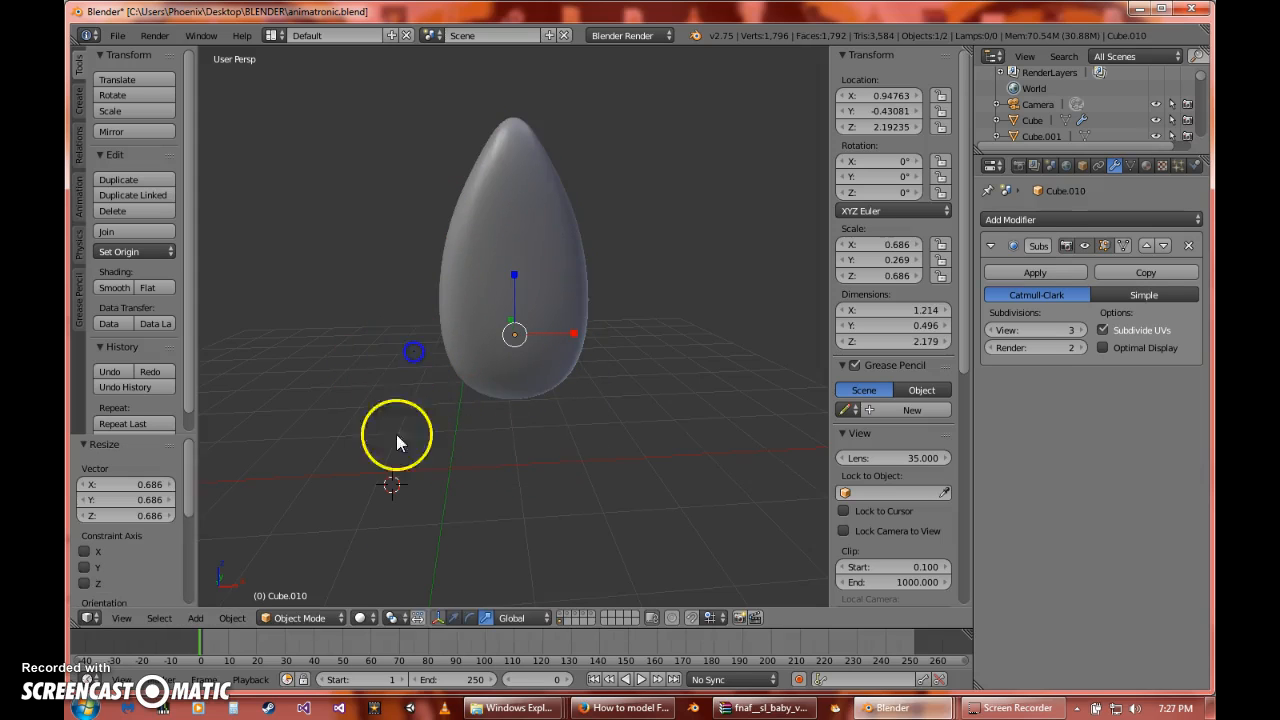
- Move the smaller teardrop about 0.14 forward along negative Y and about 0.08 up along Z
{"action": "middle_click_drag", "start_coordinate": [538, 470], "coordinate": [573, 298]}
{"action": "left_click_drag", "start_coordinate": [555, 293], "coordinate": [567, 295]}
{"action": "middle_click_drag", "start_coordinate": [576, 301], "coordinate": [517, 328]}
{"action": "left_click_drag", "start_coordinate": [594, 241], "coordinate": [582, 233]}
- Enlarge the smaller teardrop uniformly by a factor of about 1.107
{"action": "key", "text": "s"}
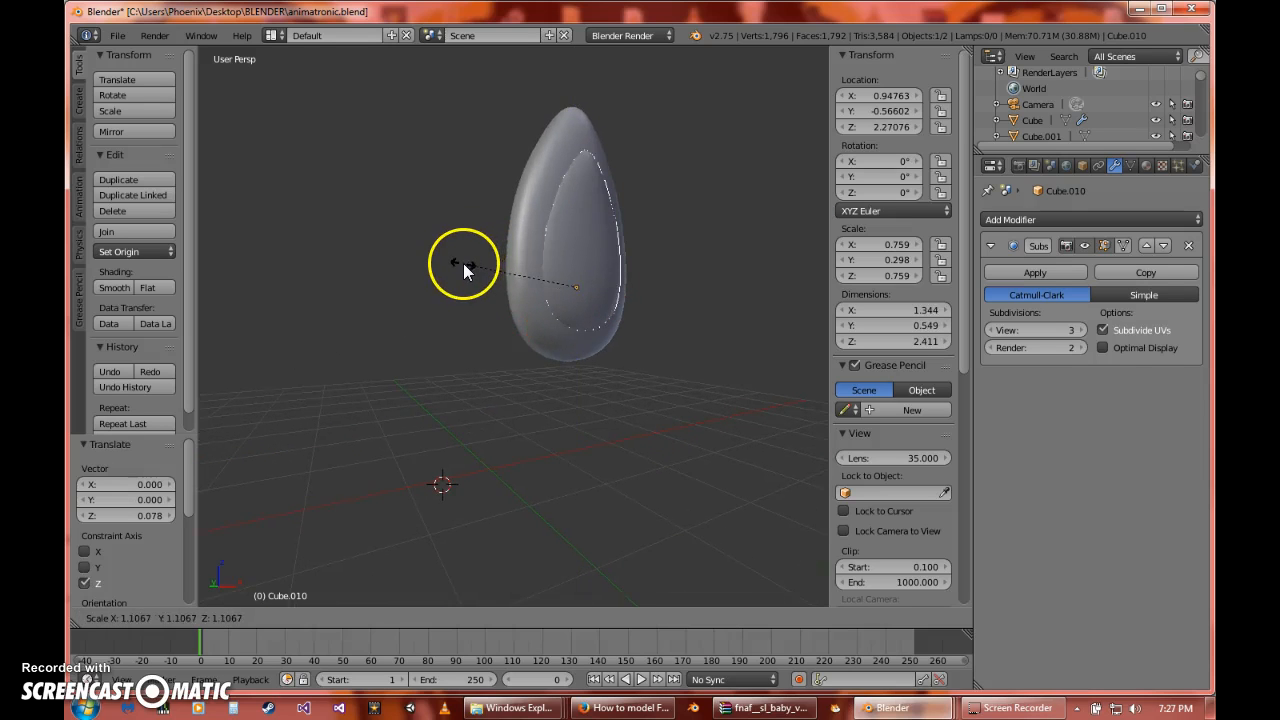
{"action": "left_click", "coordinate": [463, 263]}
{"action": "middle_click_drag", "start_coordinate": [441, 234], "coordinate": [565, 295]}
{"action": "left_click_drag", "start_coordinate": [566, 297], "coordinate": [566, 297]}
{"action": "right_click", "coordinate": [566, 297]}
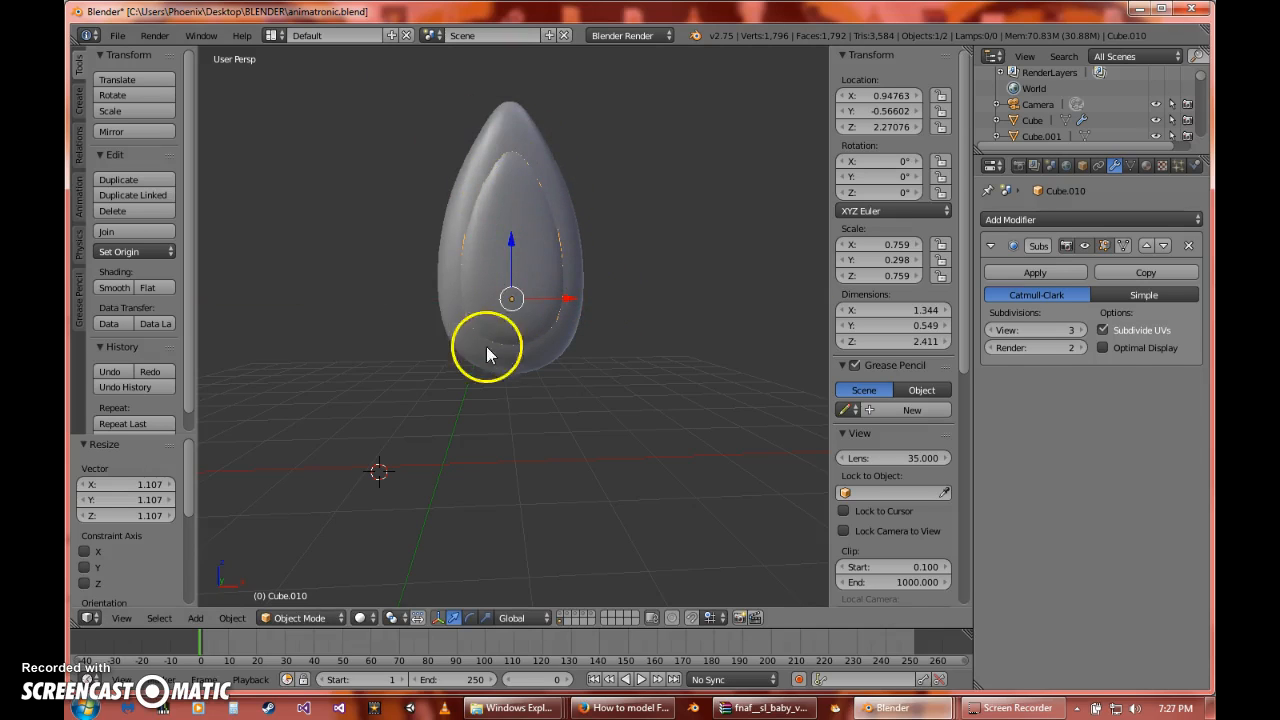
- Assign the existing Material.006 to the small inner teardrop and the orange Material to the large outer one
{"action": "left_click", "coordinate": [1146, 164]}
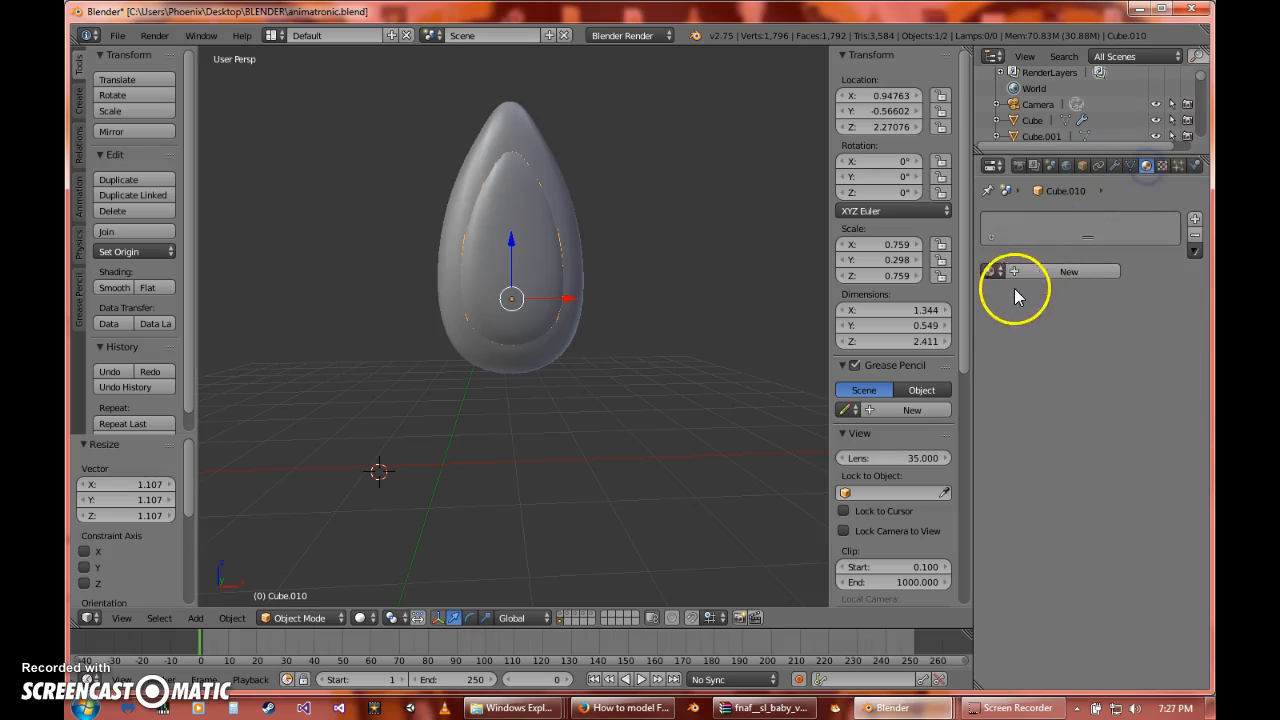
{"action": "left_click", "coordinate": [990, 271]}
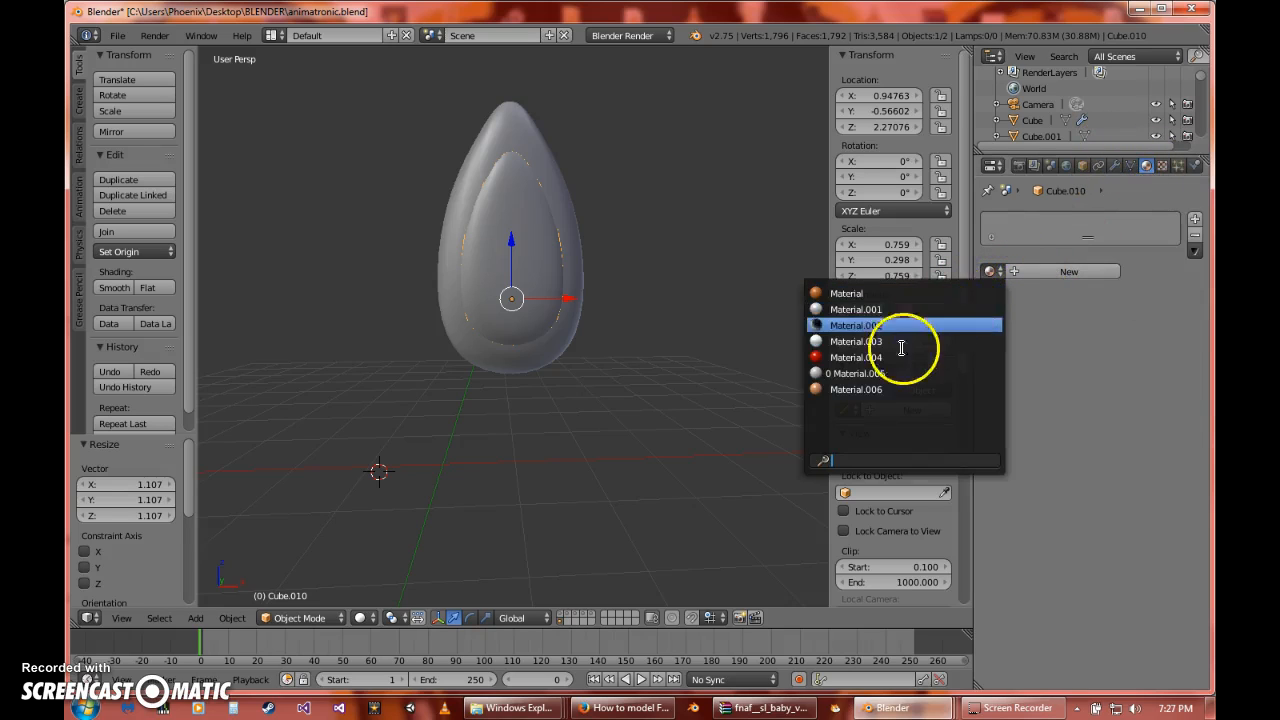
{"action": "left_click", "coordinate": [886, 389]}
{"action": "right_click", "coordinate": [498, 110]}
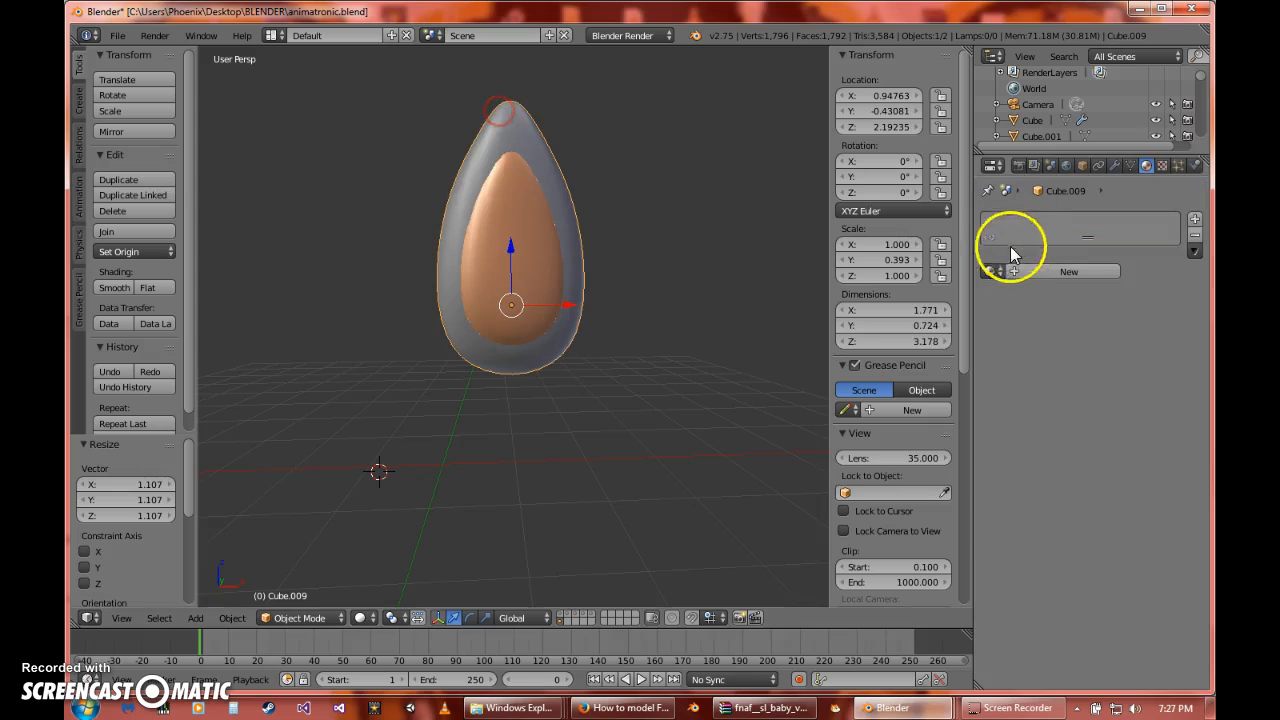
{"action": "left_click", "coordinate": [990, 271]}
{"action": "left_click", "coordinate": [885, 293]}
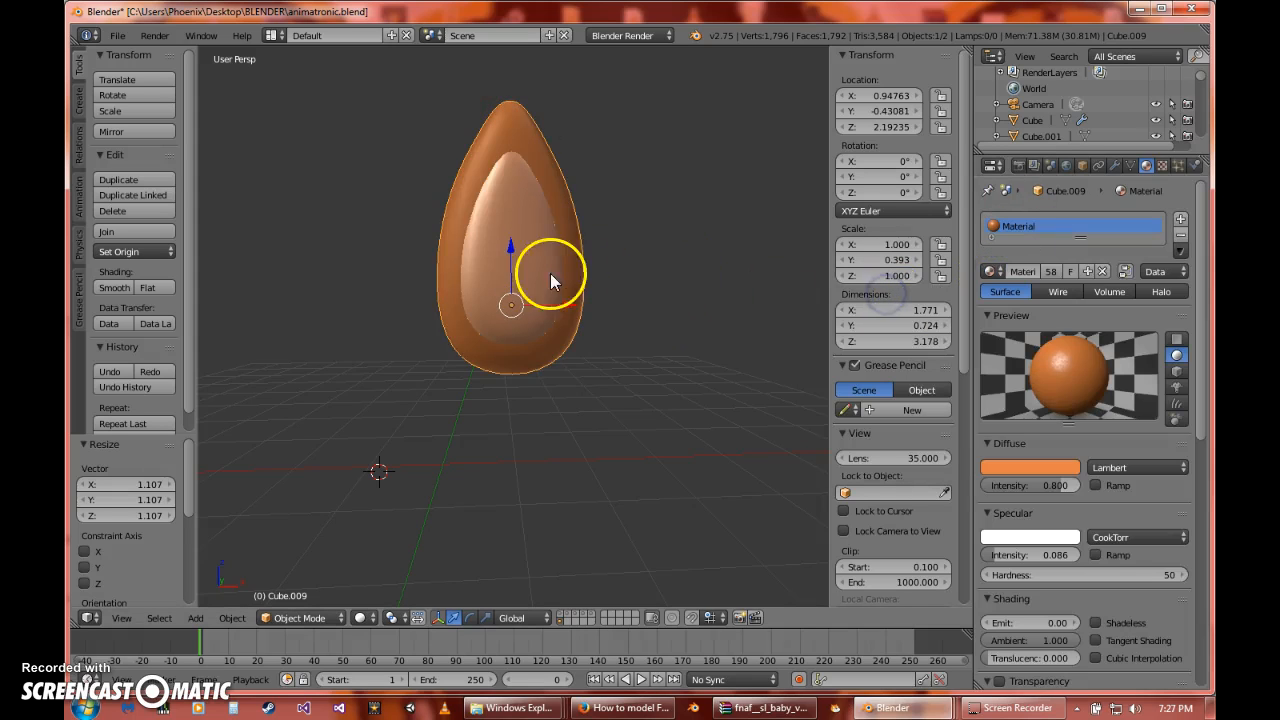
- Join the inner teardrop into the outer teardrop as one object
{"action": "right_click", "coordinate": [538, 226]}
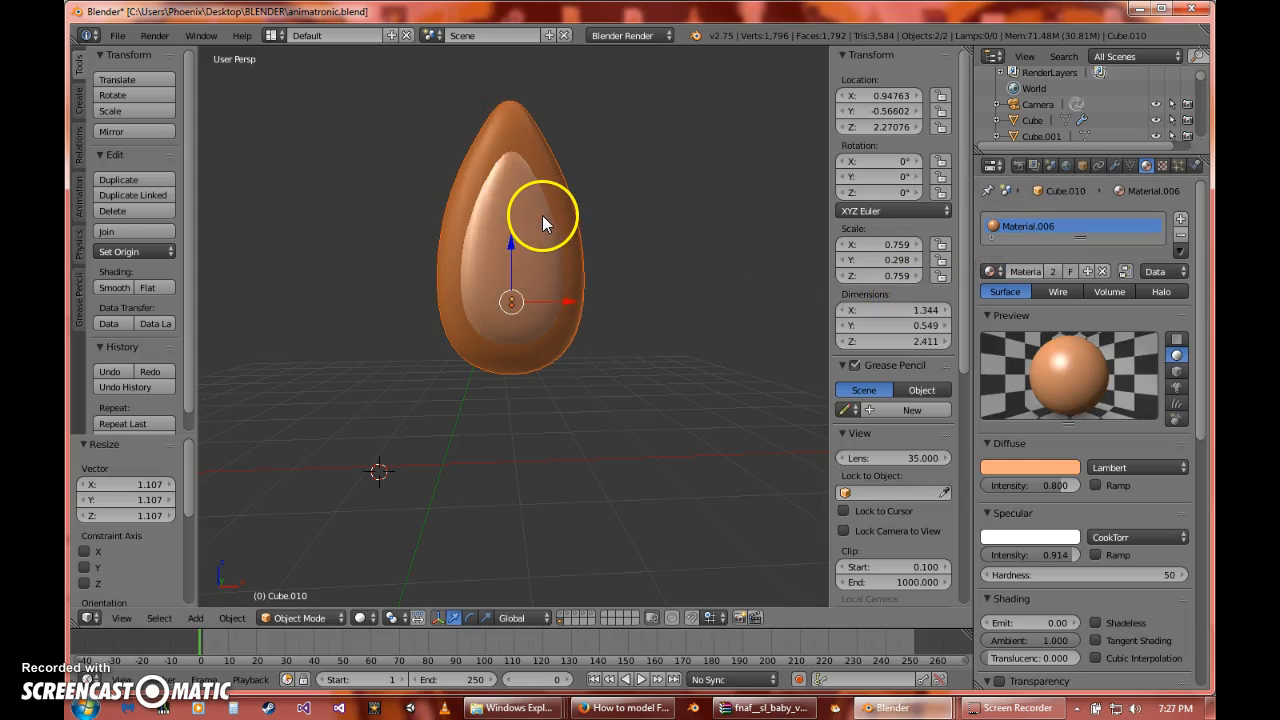
{"action": "right_click", "coordinate": [557, 146]}
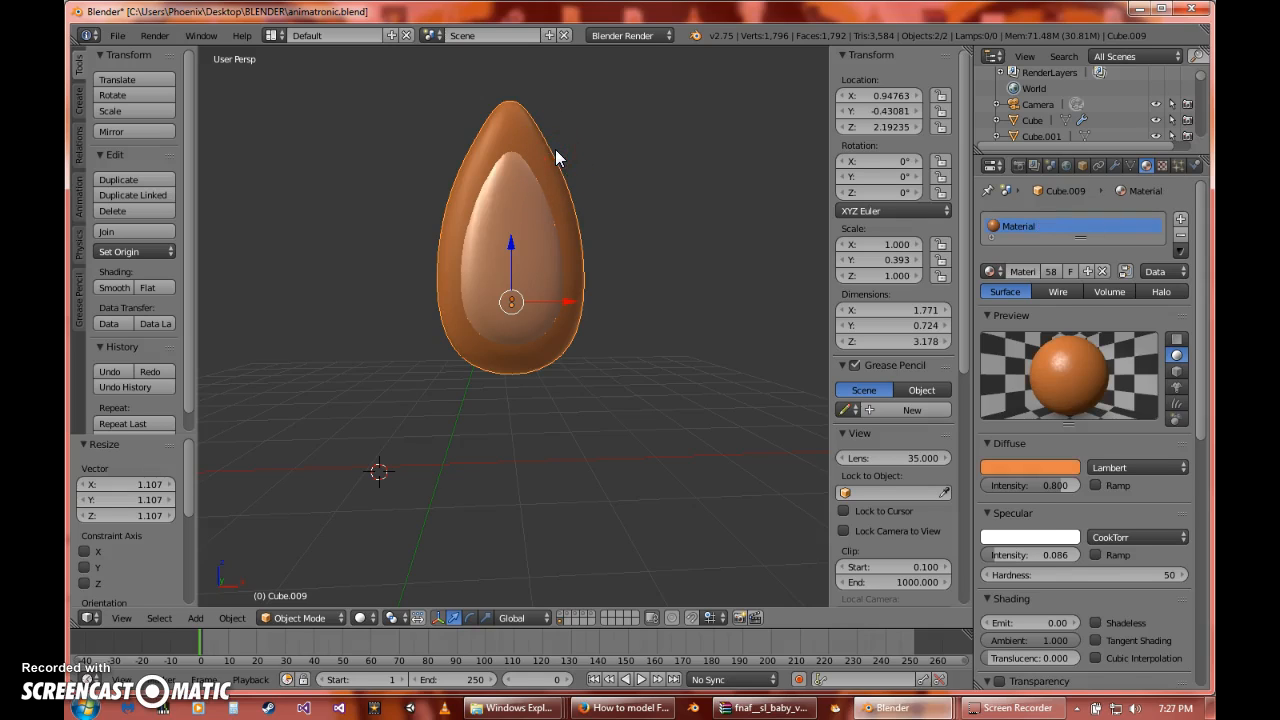
{"action": "key", "text": "ctrl+j"}
{"action": "right_click", "coordinate": [517, 181]}
{"action": "scroll", "coordinate": [504, 216], "scroll_direction": "down", "scroll_amount": 5}
{"action": "scroll", "coordinate": [494, 238], "scroll_direction": "up", "scroll_amount": 2}
- Add a cylinder and move it about 1.78 along X so it sits beneath the teardrop
{"action": "left_click", "coordinate": [81, 100]}
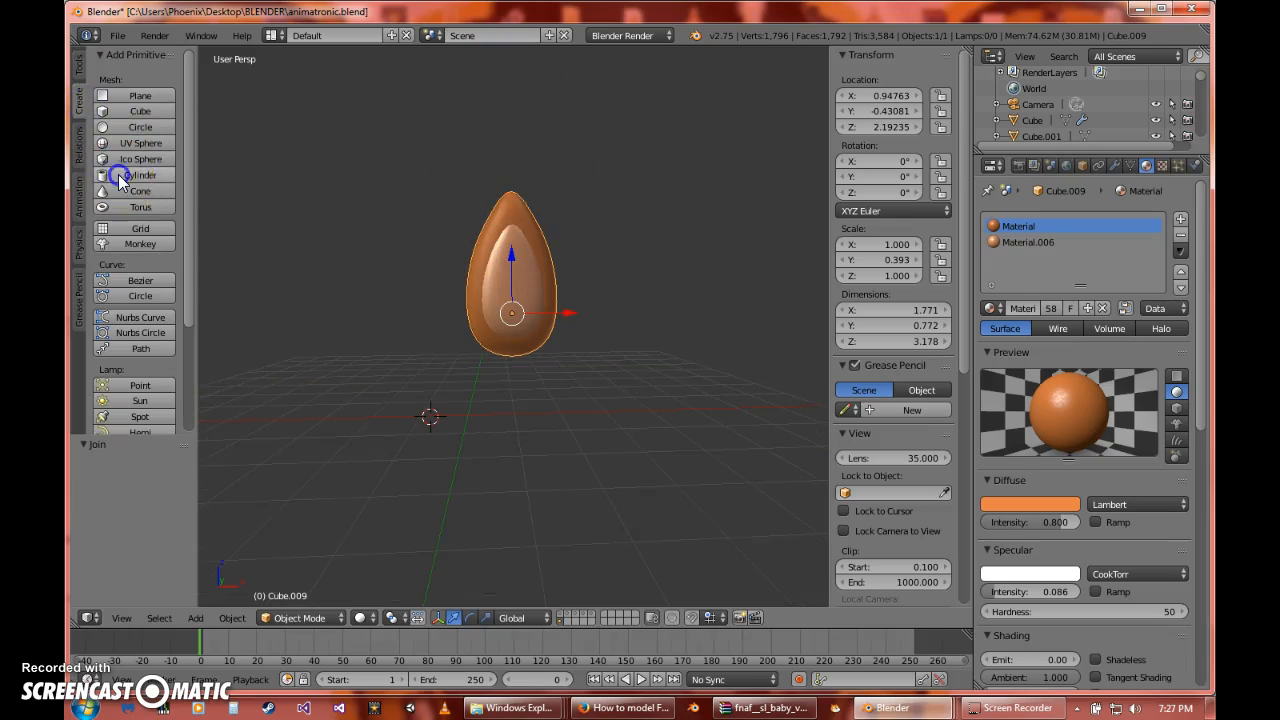
{"action": "left_click", "coordinate": [118, 174]}
{"action": "key", "text": "g"}
{"action": "key", "text": "x"}
{"action": "left_click", "coordinate": [566, 414]}
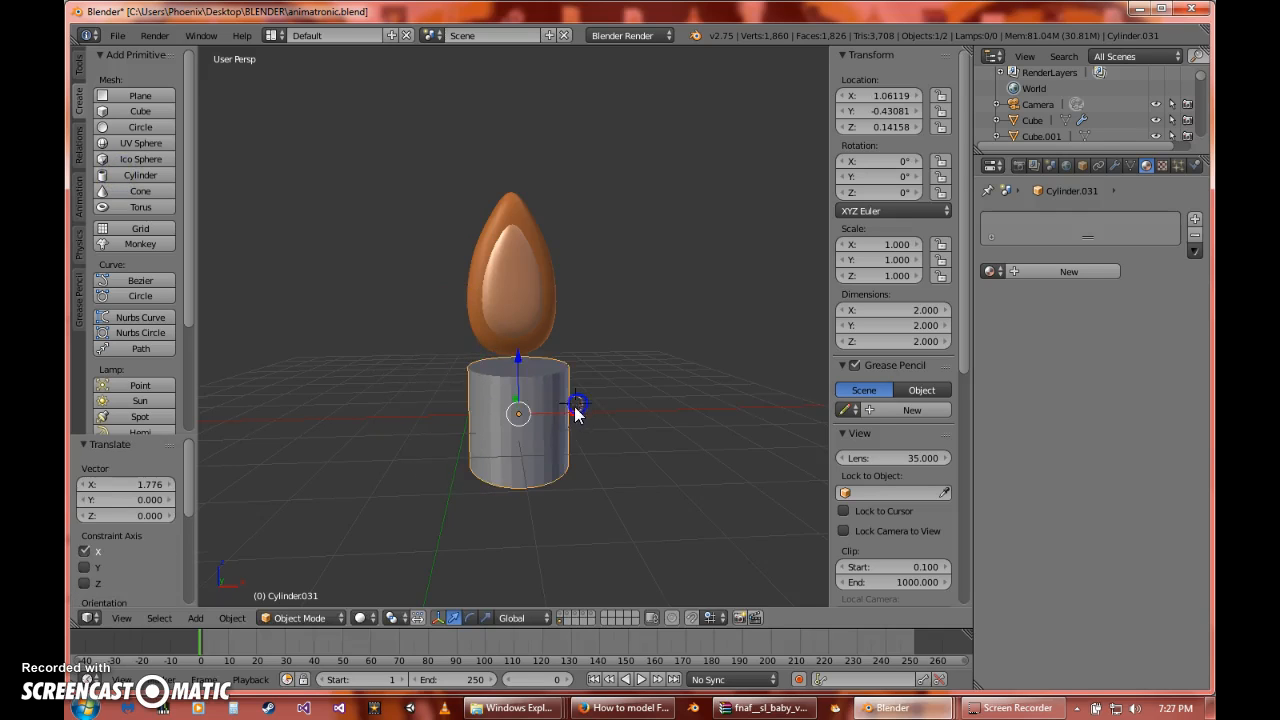
- Scale the cylinder to about 0.53 and place it against the teardrop's base at about X 0.968, Z 1.159
{"action": "left_click_drag", "start_coordinate": [518, 345], "coordinate": [523, 322]}
{"action": "scroll", "coordinate": [671, 367], "scroll_direction": "up", "scroll_amount": 4}
{"action": "key", "text": "s"}
{"action": "left_click", "coordinate": [568, 368]}
{"action": "left_click_drag", "start_coordinate": [518, 385], "coordinate": [528, 349]}
{"action": "left_click_drag", "start_coordinate": [573, 405], "coordinate": [563, 405]}
- Shrink the cylinder to a scale of about 0.28 and lower it about 0.12 along Z
{"action": "left_click", "coordinate": [1203, 547]}
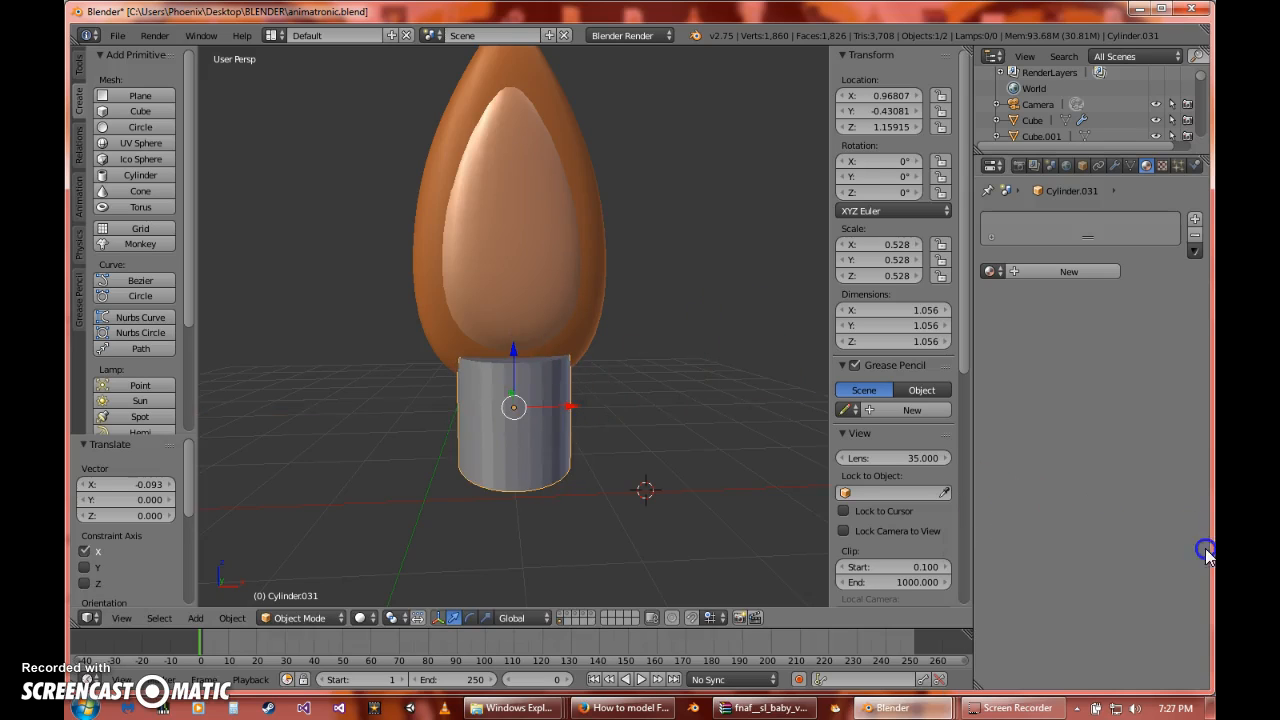
{"action": "key", "text": "s"}
{"action": "left_click", "coordinate": [606, 473]}
{"action": "mouse_move", "coordinate": [524, 369]}
{"action": "left_mouse_down"}
{"action": "mouse_move", "coordinate": [517, 340]}
{"action": "mouse_move", "coordinate": [510, 372]}
{"action": "left_mouse_up"}
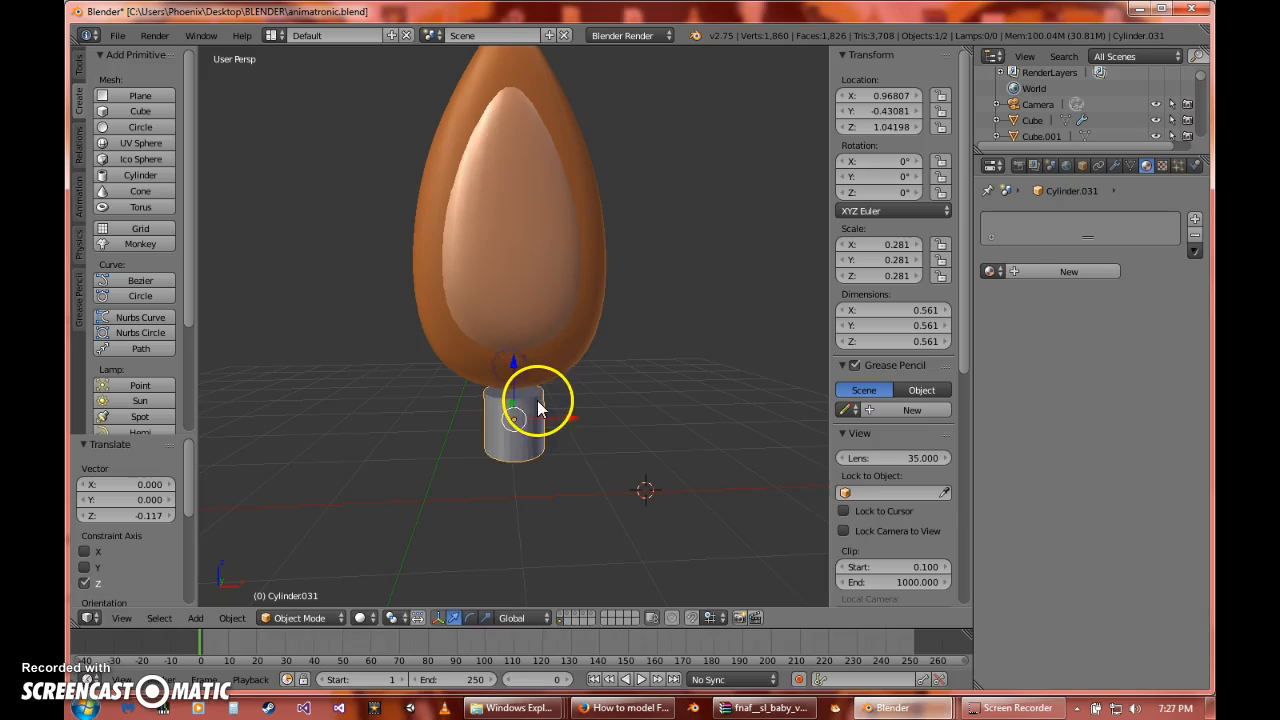
- Add one horizontal loop cut around the cylinder in Edit Mode
{"action": "key", "text": "Tab"}
{"action": "key", "text": "ctrl+r"}
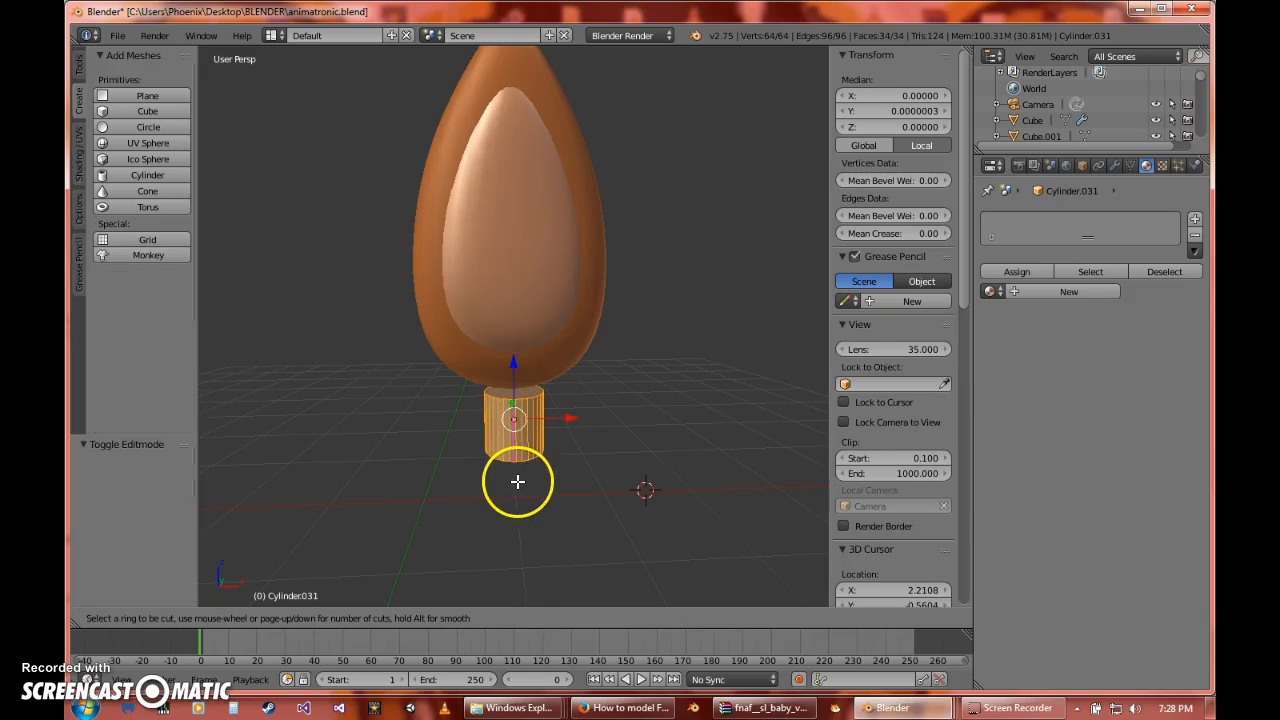
{"action": "left_click", "coordinate": [476, 445]}
{"action": "left_click", "coordinate": [514, 423]}
- Taper the cylinder by scaling its top face to about 0.751 in face select mode
{"action": "left_click", "coordinate": [566, 614]}
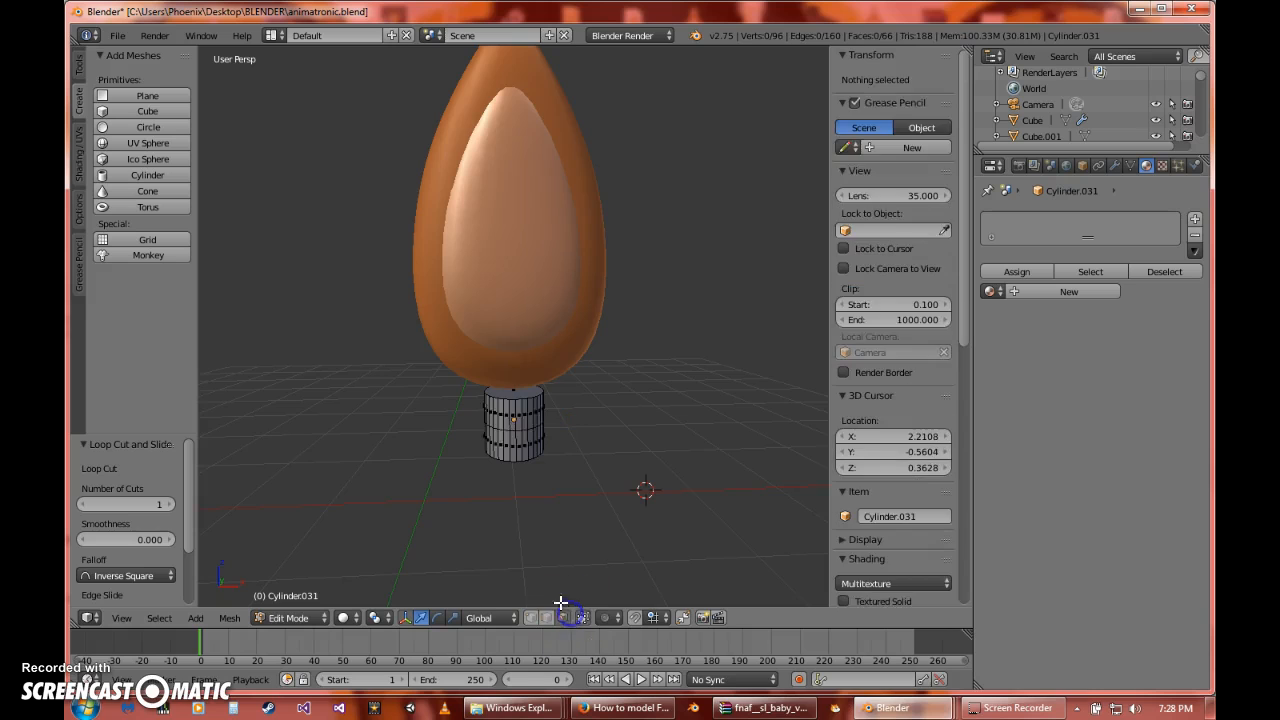
{"action": "right_click", "coordinate": [519, 390]}
{"action": "key", "text": "s"}
{"action": "left_click", "coordinate": [634, 418]}
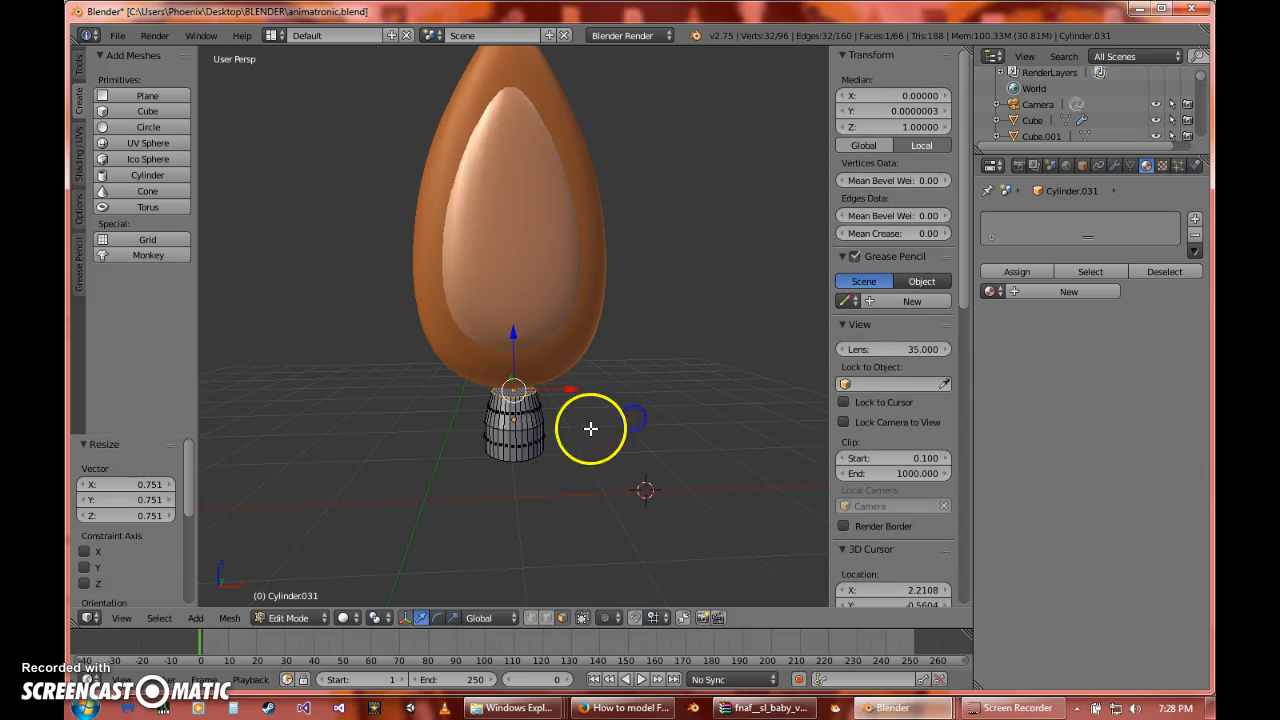
- Raise the tapered cylinder about 0.23 into the teardrop's base and enlarge it by about 1.463
{"action": "key", "text": "Tab"}
{"action": "key", "text": "g"}
{"action": "left_click", "coordinate": [518, 332]}
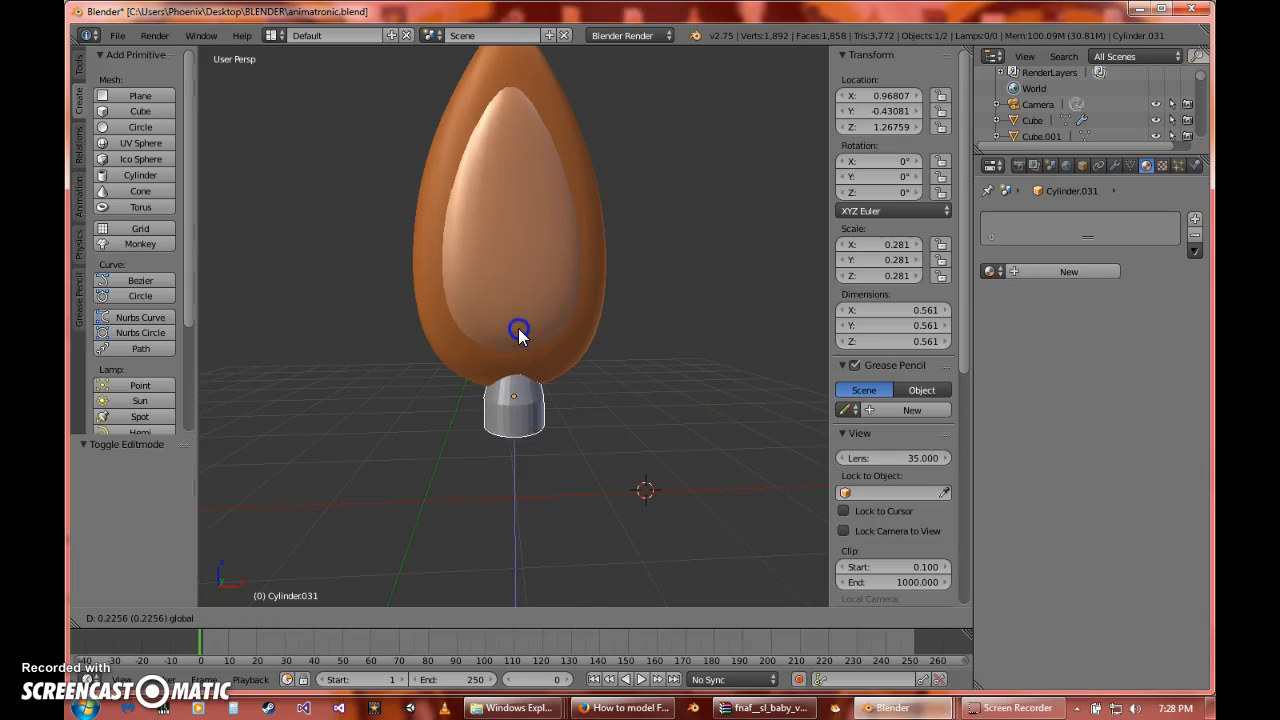
{"action": "key", "text": "s"}
{"action": "left_click", "coordinate": [697, 400]}
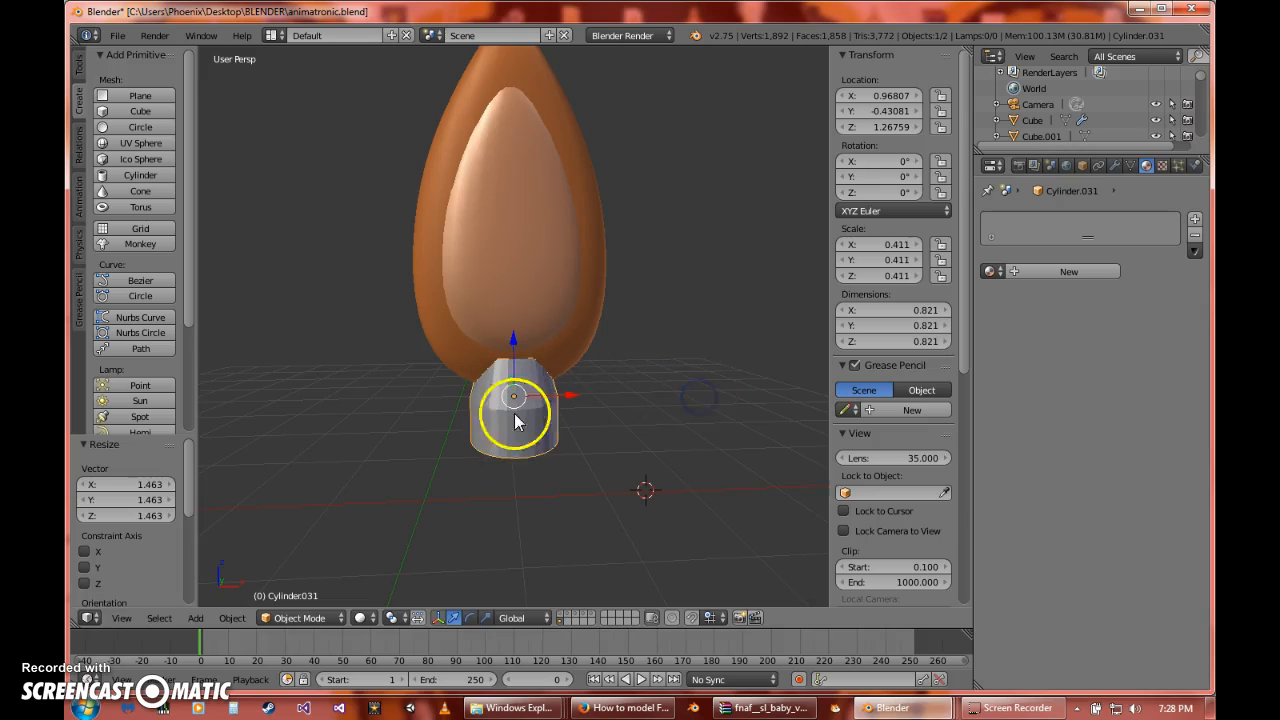
- Scale the cylinder's top face down further to round off its upper end
{"action": "key", "text": "Tab"}
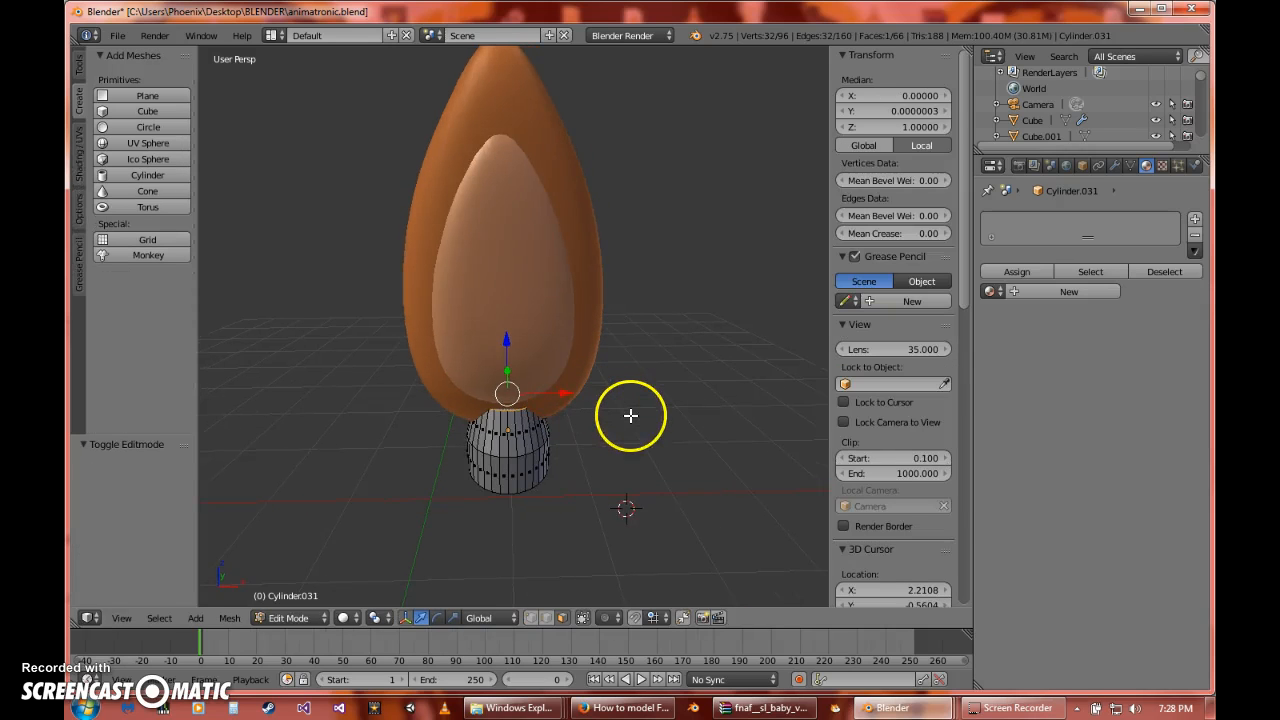
{"action": "key", "text": "s"}
{"action": "left_click", "coordinate": [615, 417]}
{"action": "middle_click_drag", "start_coordinate": [609, 420], "coordinate": [586, 368]}
{"action": "key", "text": "Tab"}
- Extrude the cylinder's bottom face downward by about 0.62 and return to Object Mode
{"action": "key", "text": "Tab"}
{"action": "right_click", "coordinate": [571, 357]}
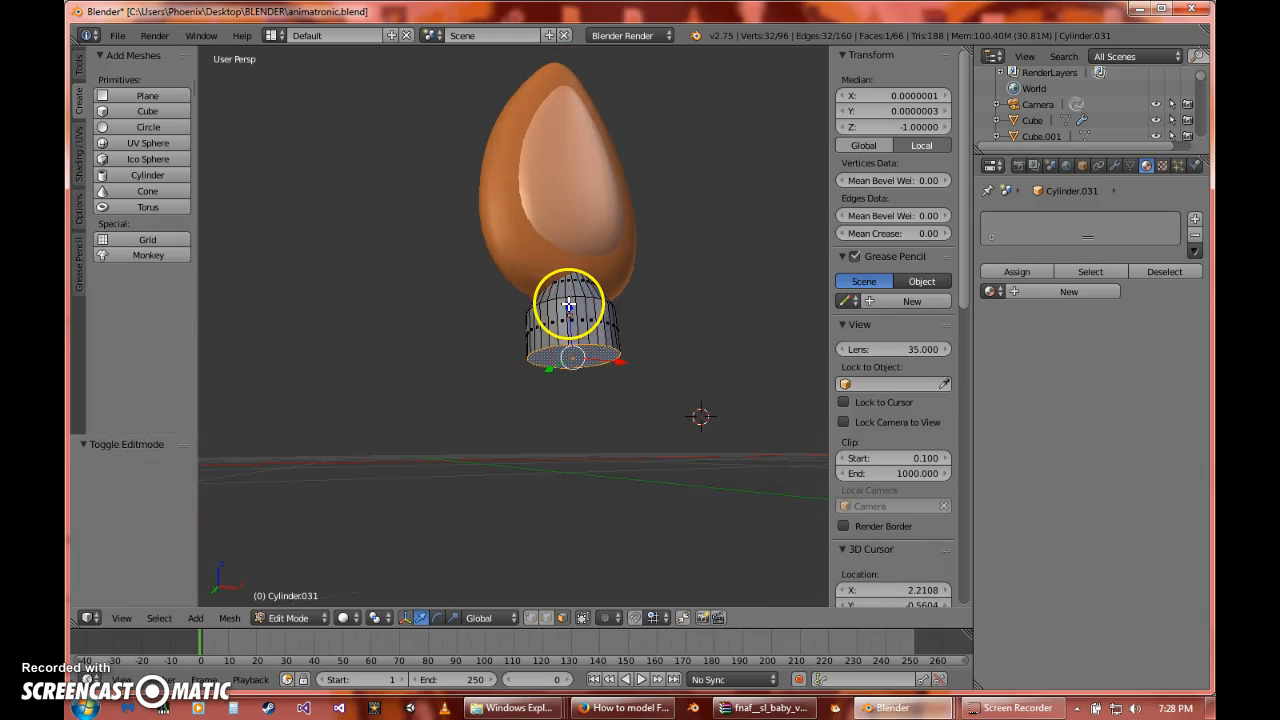
{"action": "key", "text": "e"}
{"action": "left_click", "coordinate": [563, 372]}
{"action": "middle_click_drag", "start_coordinate": [563, 372], "coordinate": [506, 335]}
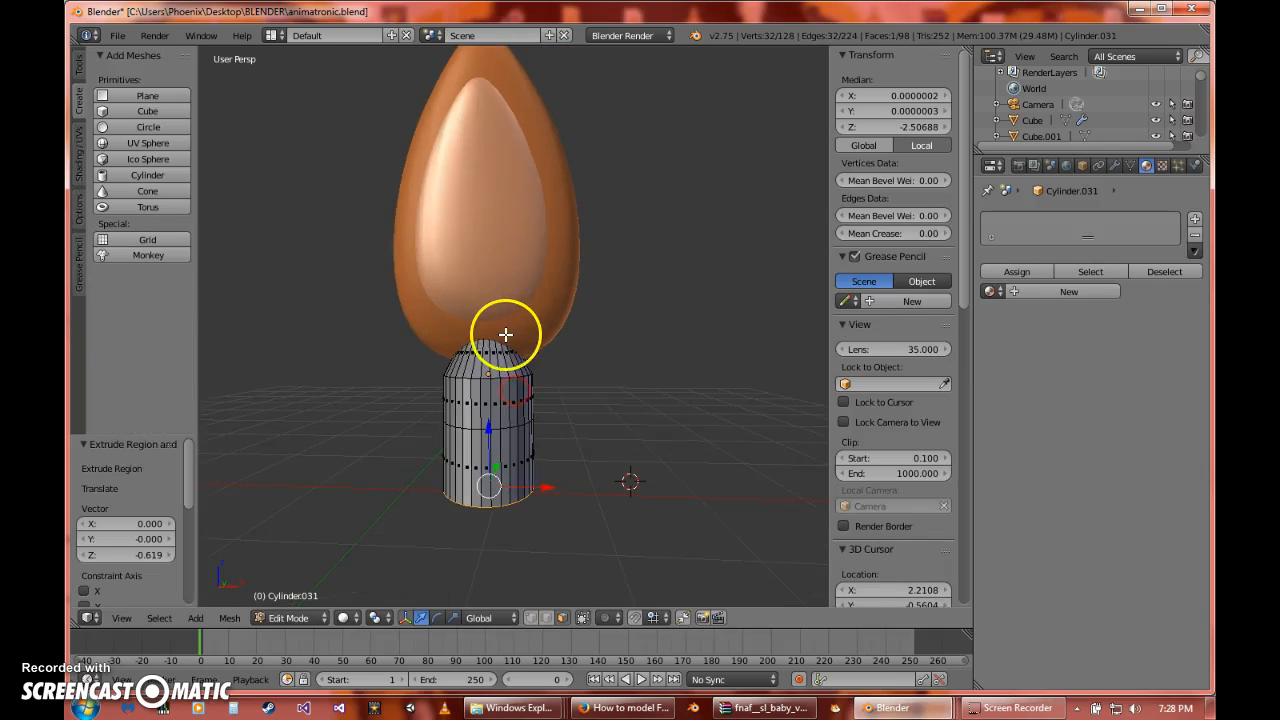
{"action": "key", "text": "Tab"}
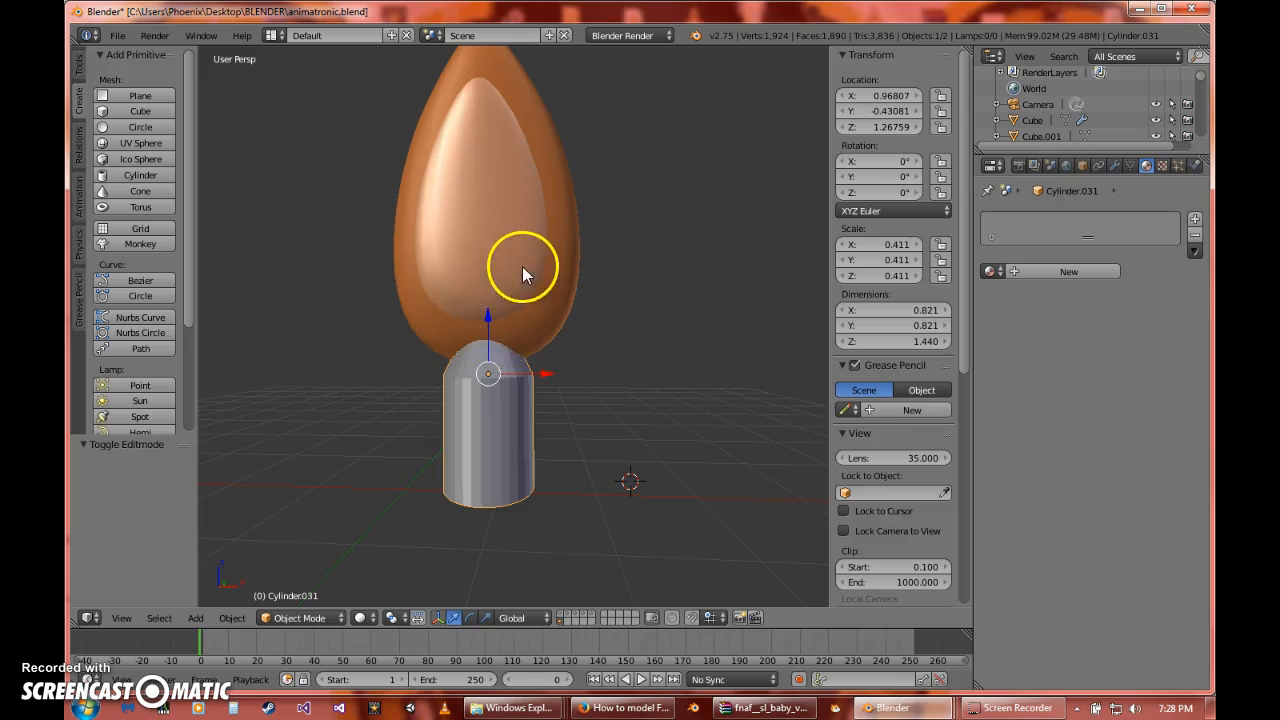
- Assign the existing Material.001 to the cylinder and shade it smooth
{"action": "left_click", "coordinate": [990, 271]}
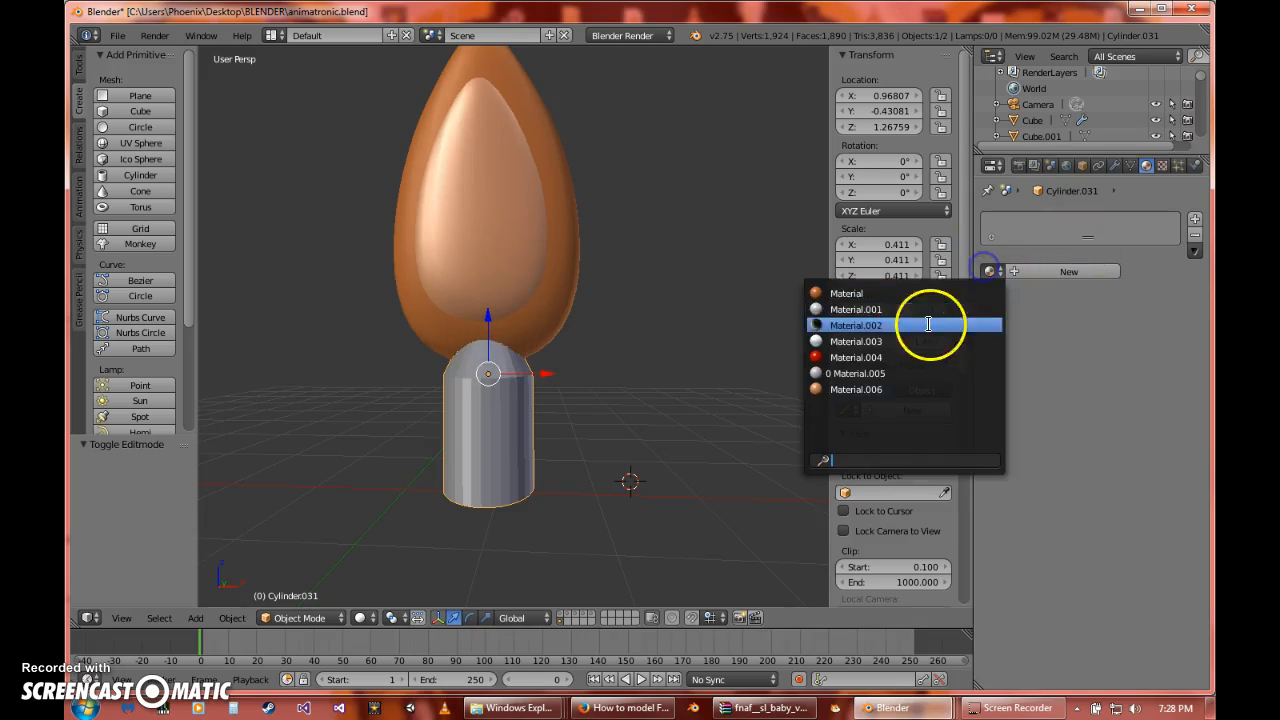
{"action": "left_click", "coordinate": [860, 309]}
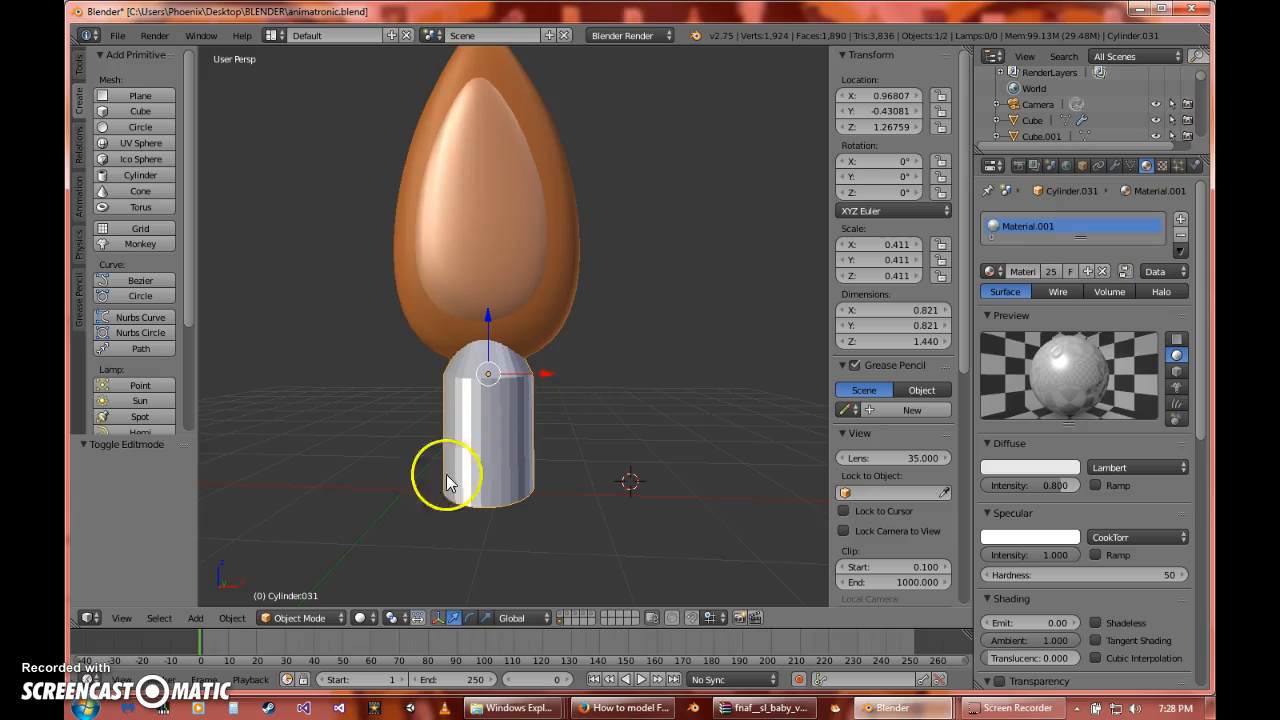
{"action": "left_click", "coordinate": [79, 66]}
{"action": "left_click", "coordinate": [115, 288]}
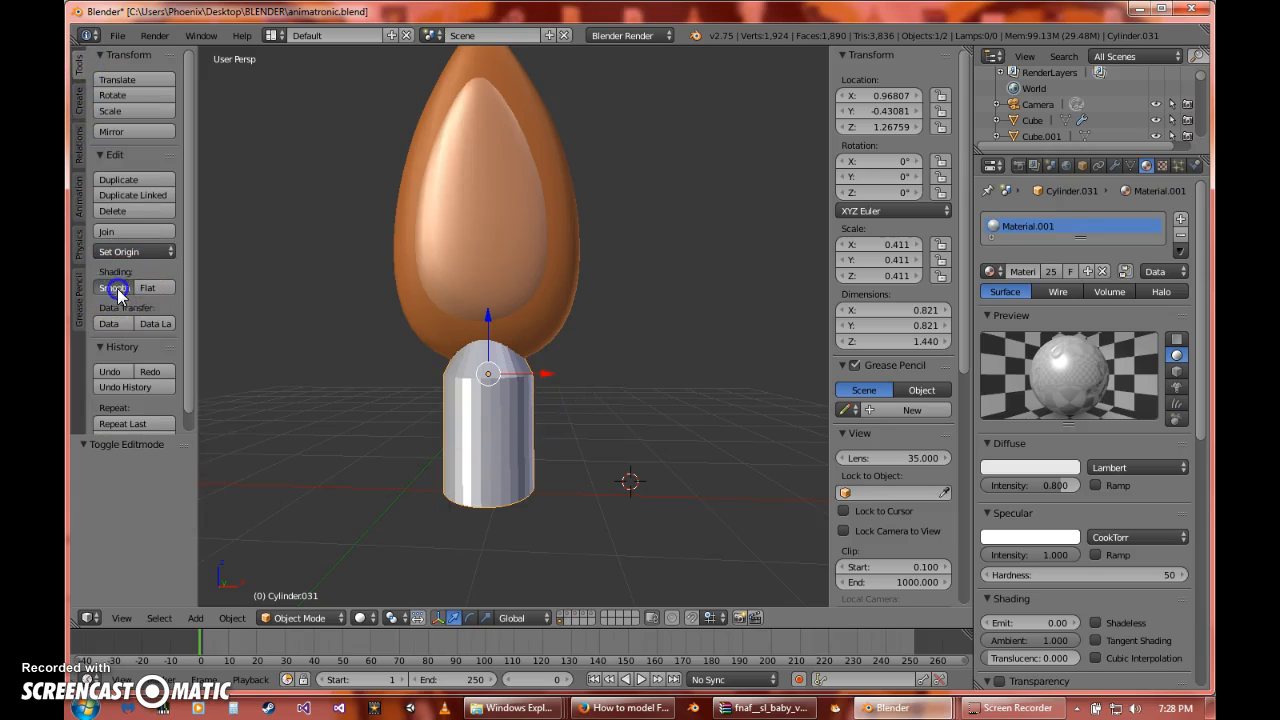
- Try to join the cylinder with the teardrop, and undo the join
{"action": "right_click", "coordinate": [523, 271]}
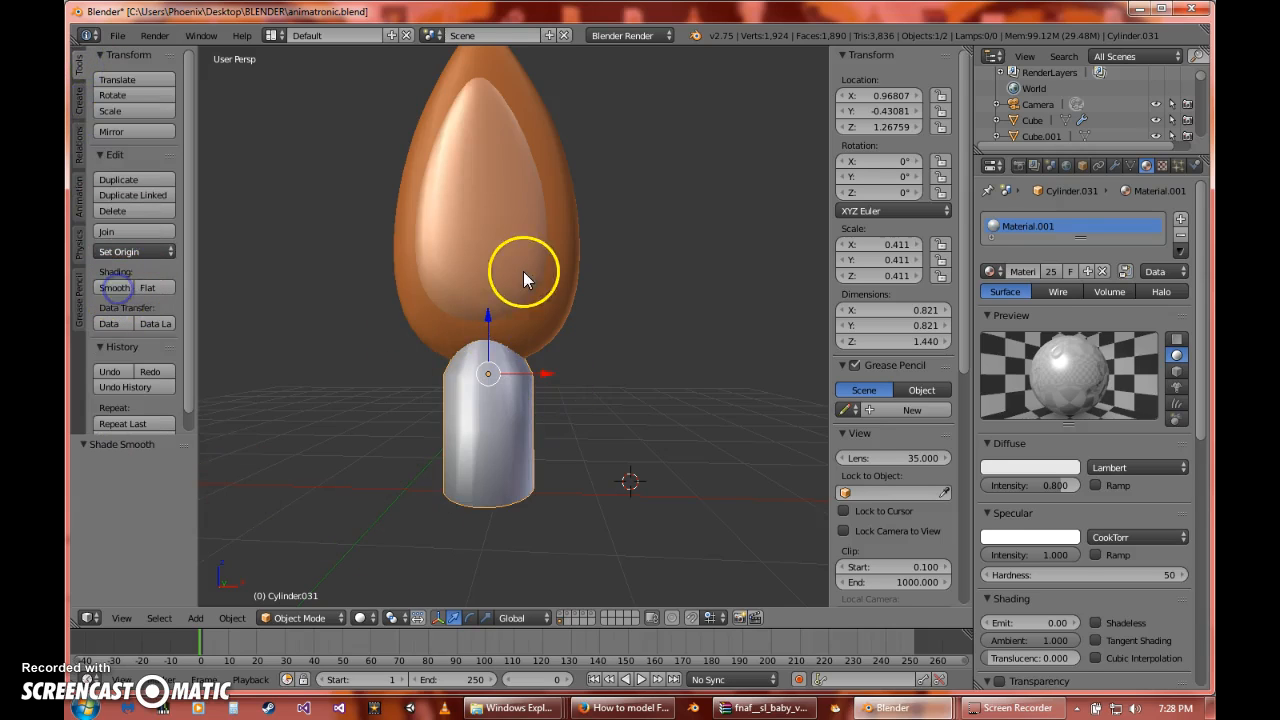
{"action": "key", "text": "ctrl+j"}
{"action": "right_click", "coordinate": [530, 452]}
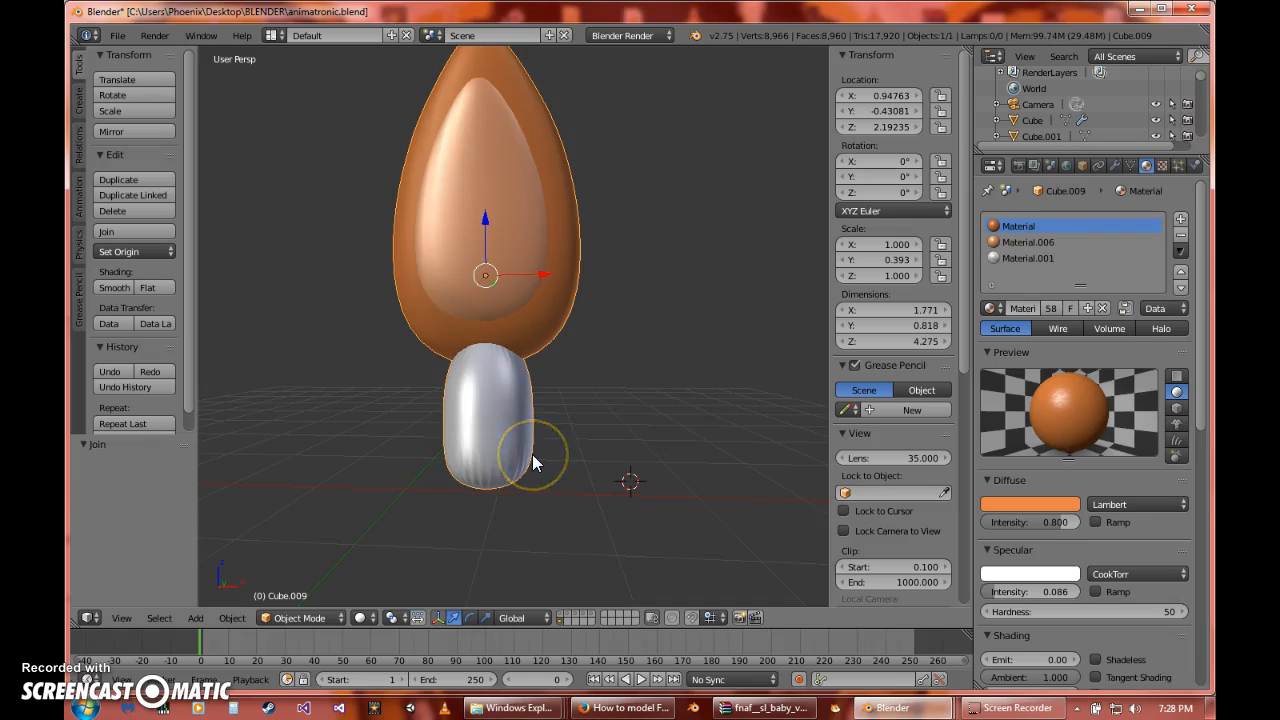
{"action": "key", "text": "ctrl+z"}
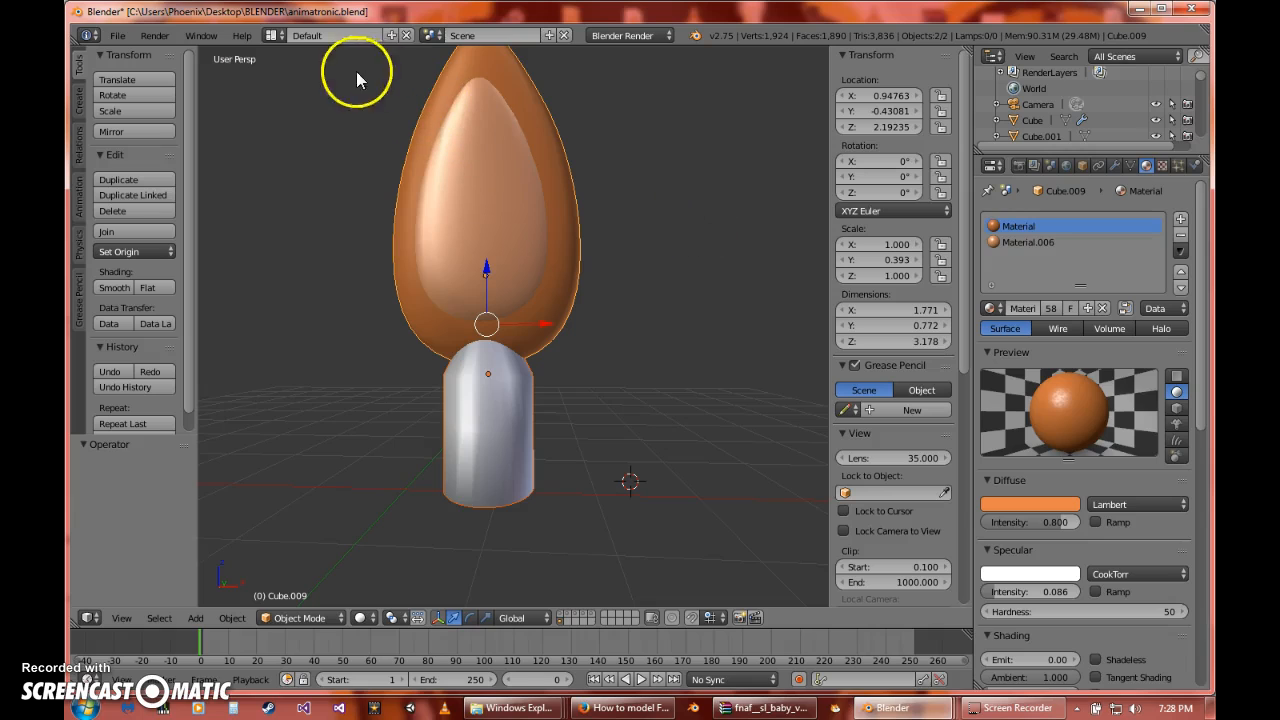
- Show the character's body and head layers too, and raise the selected teardrop and cylinder about 1.22 along Z
{"action": "left_click", "coordinate": [562, 616], "text": "shift"}
{"action": "left_click", "coordinate": [570, 613], "text": "shift"}
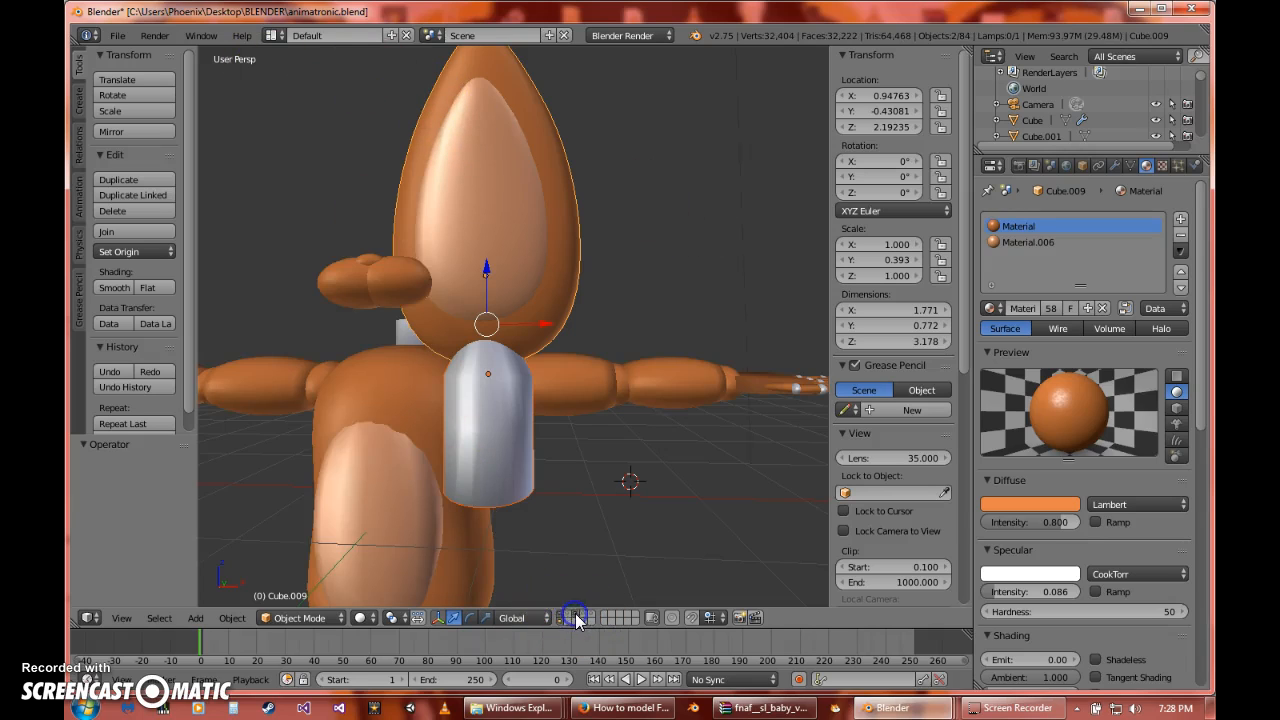
{"action": "left_click", "coordinate": [592, 613], "text": "shift"}
{"action": "middle_click_drag", "start_coordinate": [510, 316], "coordinate": [538, 333]}
{"action": "left_click_drag", "start_coordinate": [538, 333], "coordinate": [546, 338]}
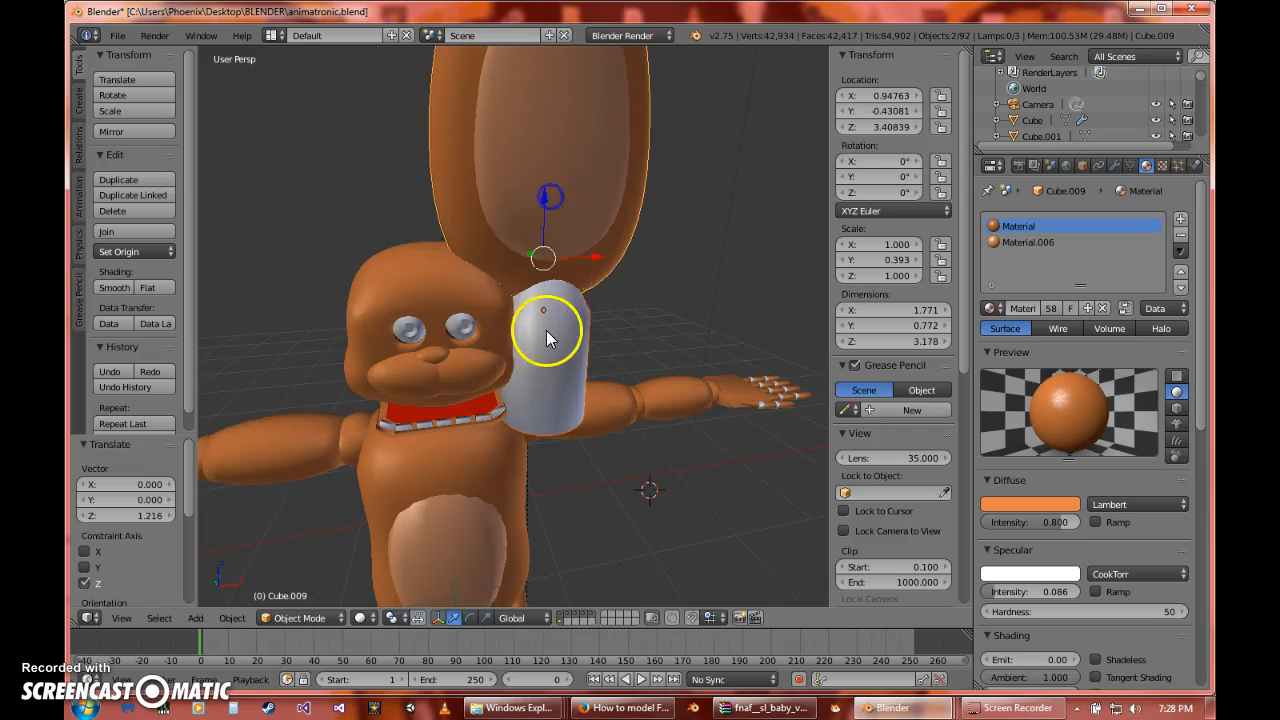
- Scale the teardrop ear and its cylinder base down and rotate them about 56° around the Y axis
{"action": "key", "text": "s"}
{"action": "left_click", "coordinate": [592, 265]}
{"action": "middle_click_drag", "start_coordinate": [592, 265], "coordinate": [548, 570]}
{"action": "left_click", "coordinate": [471, 616]}
{"action": "left_click_drag", "start_coordinate": [562, 184], "coordinate": [568, 255]}
- Move the tilted ear toward the upper side of the head and scale it down further to about 0.187
{"action": "left_click", "coordinate": [455, 618]}
{"action": "middle_click_drag", "start_coordinate": [500, 470], "coordinate": [518, 420]}
{"action": "left_click_drag", "start_coordinate": [515, 328], "coordinate": [563, 302]}
{"action": "middle_click_drag", "start_coordinate": [622, 309], "coordinate": [607, 235]}
{"action": "key", "text": "s"}
{"action": "left_click", "coordinate": [567, 235]}
- Seat the ear on the head by shifting it about -0.141 along X and -0.376 along Y
{"action": "left_click_drag", "start_coordinate": [557, 243], "coordinate": [534, 240]}
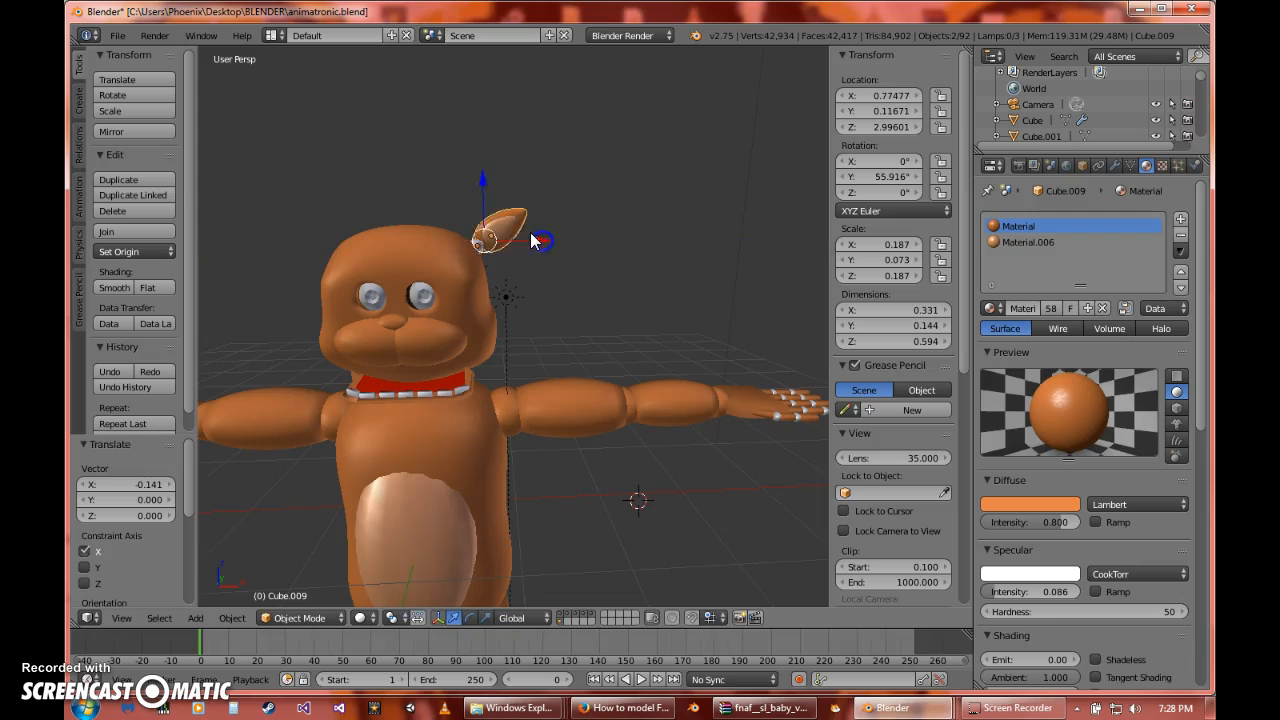
{"action": "middle_click_drag", "start_coordinate": [534, 240], "coordinate": [432, 287]}
{"action": "left_click_drag", "start_coordinate": [458, 270], "coordinate": [447, 279]}
{"action": "middle_click_drag", "start_coordinate": [447, 279], "coordinate": [492, 255]}
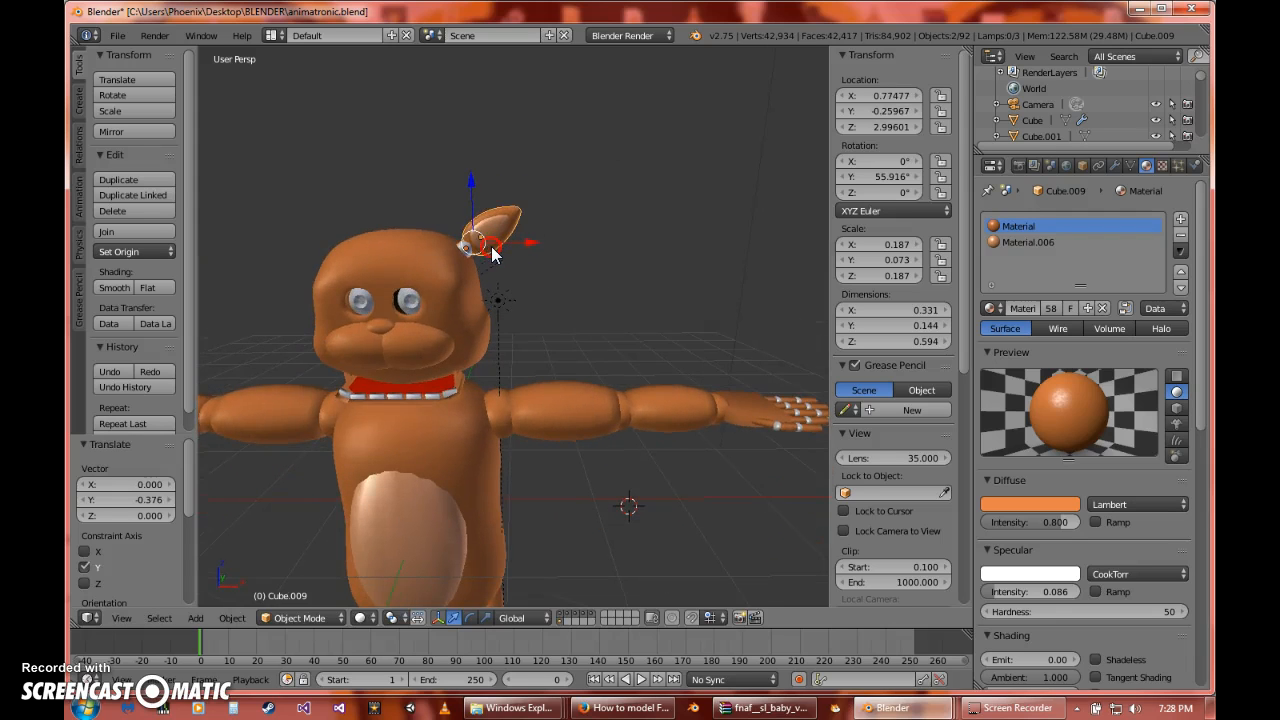
- Duplicate the ear with its cylinder and move the copy about -1.248 along X to the other side of the head
{"action": "key", "text": "shift+d"}
{"action": "key", "text": "x"}
{"action": "left_click", "coordinate": [402, 270]}
{"action": "middle_click_drag", "start_coordinate": [402, 270], "coordinate": [440, 290]}
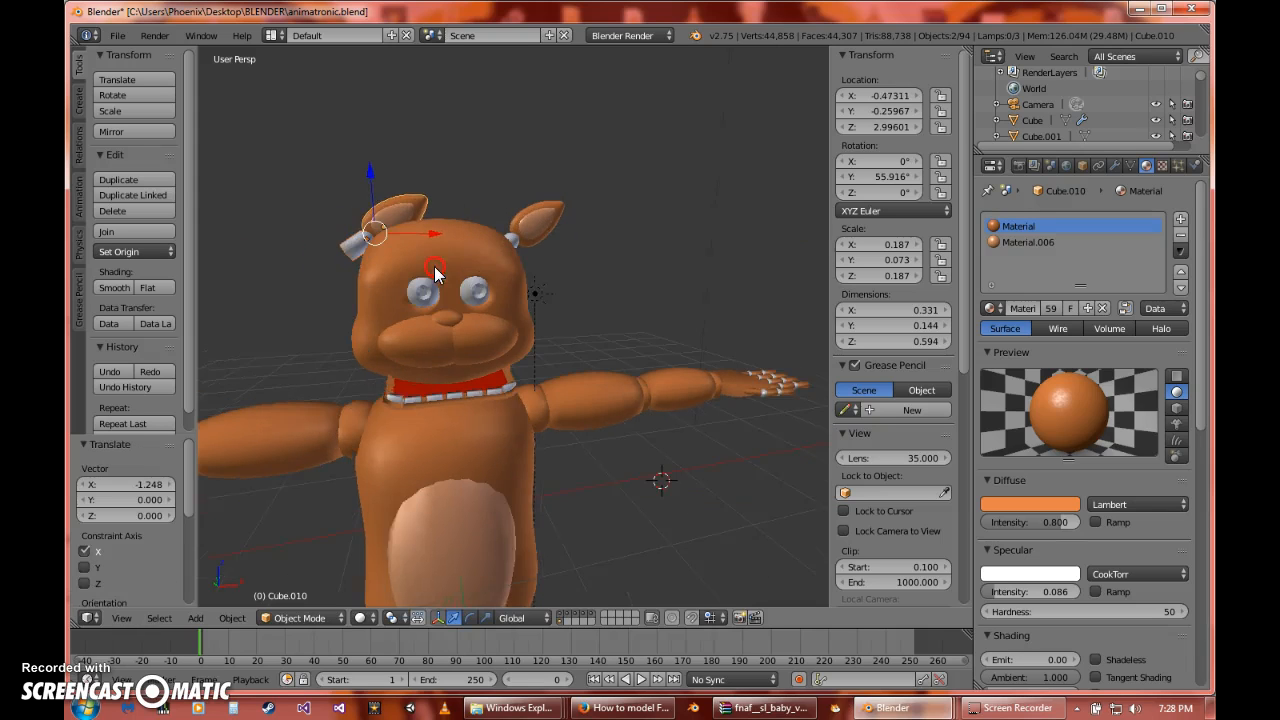
- Rotate the copied ear to mirror the first one, at about -31.8° X, -38.3° Y and 12.2° Z
{"action": "left_click", "coordinate": [471, 618]}
{"action": "left_click_drag", "start_coordinate": [332, 186], "coordinate": [262, 338]}
{"action": "left_click_drag", "start_coordinate": [326, 170], "coordinate": [318, 196]}
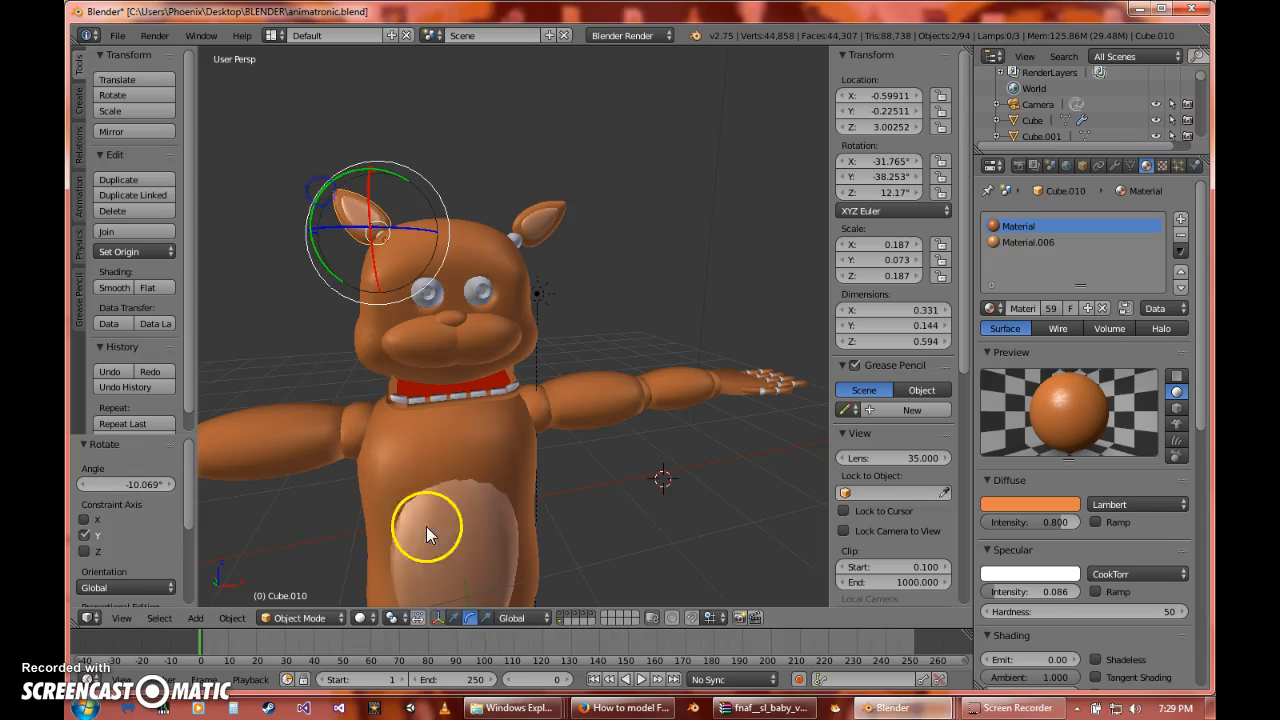
- Shift the copied ear outward to about X -0.686 and lower it about 0.079 along Z against the head
{"action": "left_click", "coordinate": [453, 617]}
{"action": "left_click_drag", "start_coordinate": [420, 234], "coordinate": [378, 222]}
{"action": "middle_click_drag", "start_coordinate": [378, 222], "coordinate": [426, 238]}
{"action": "left_click_drag", "start_coordinate": [465, 218], "coordinate": [457, 226]}
{"action": "middle_click_drag", "start_coordinate": [457, 226], "coordinate": [413, 200]}
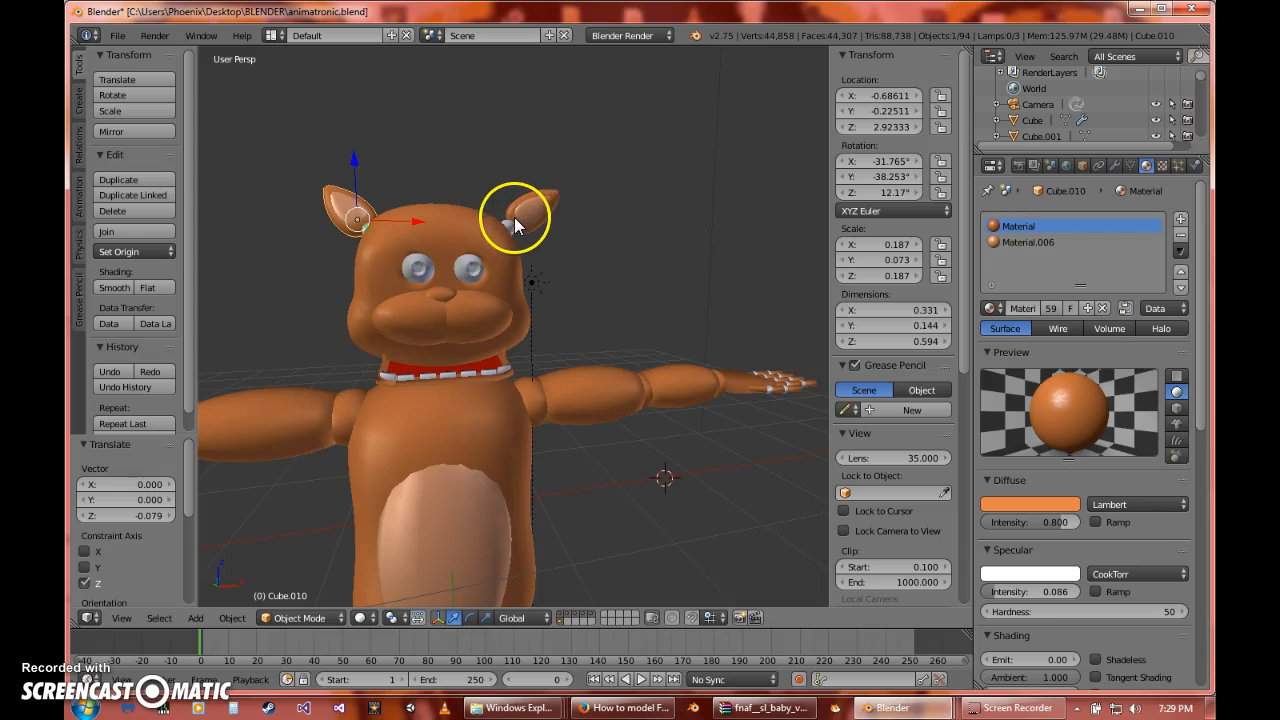
- Examine the ears' fit on the full character and up close, selecting the lower jaw
{"action": "scroll", "coordinate": [519, 217], "scroll_direction": "down", "scroll_amount": 2}
{"action": "scroll", "coordinate": [522, 209], "scroll_direction": "down", "scroll_amount": 4}
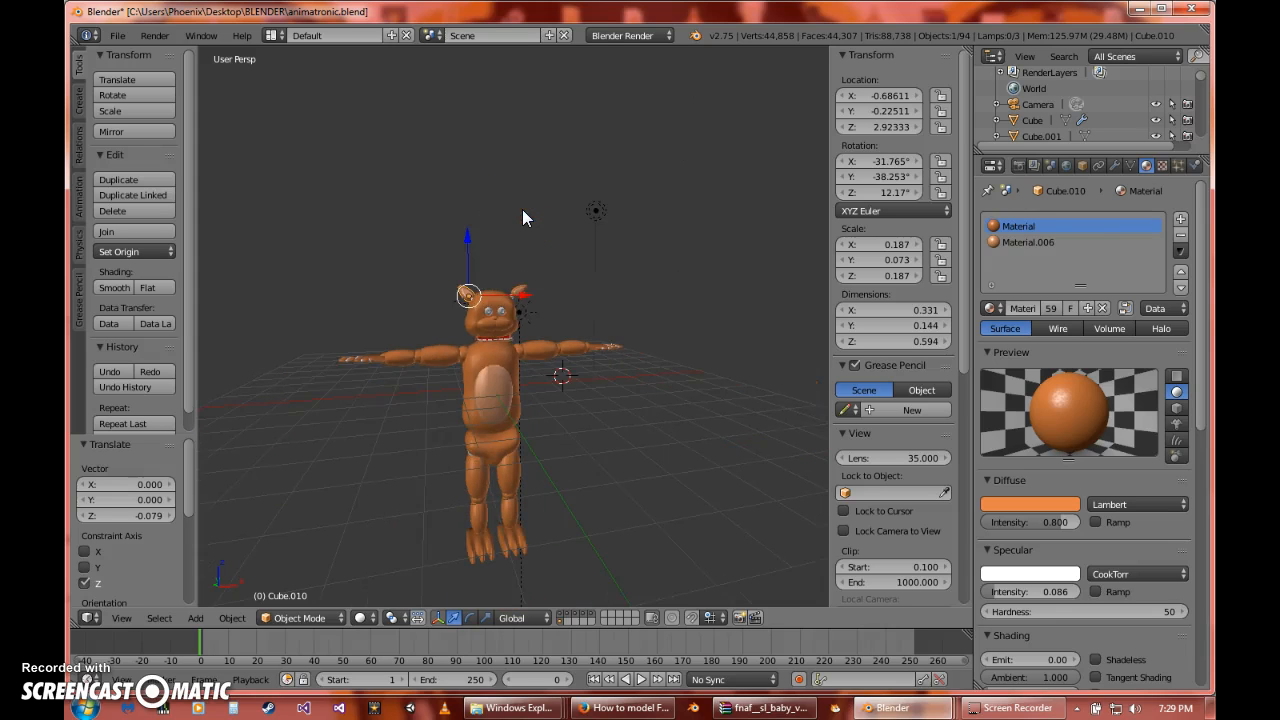
{"action": "scroll", "coordinate": [508, 372], "scroll_direction": "up", "scroll_amount": 3}
{"action": "middle_click_drag", "start_coordinate": [508, 372], "coordinate": [504, 263]}
{"action": "right_click", "coordinate": [494, 336]}
{"action": "scroll", "coordinate": [523, 335], "scroll_direction": "up", "scroll_amount": 2}
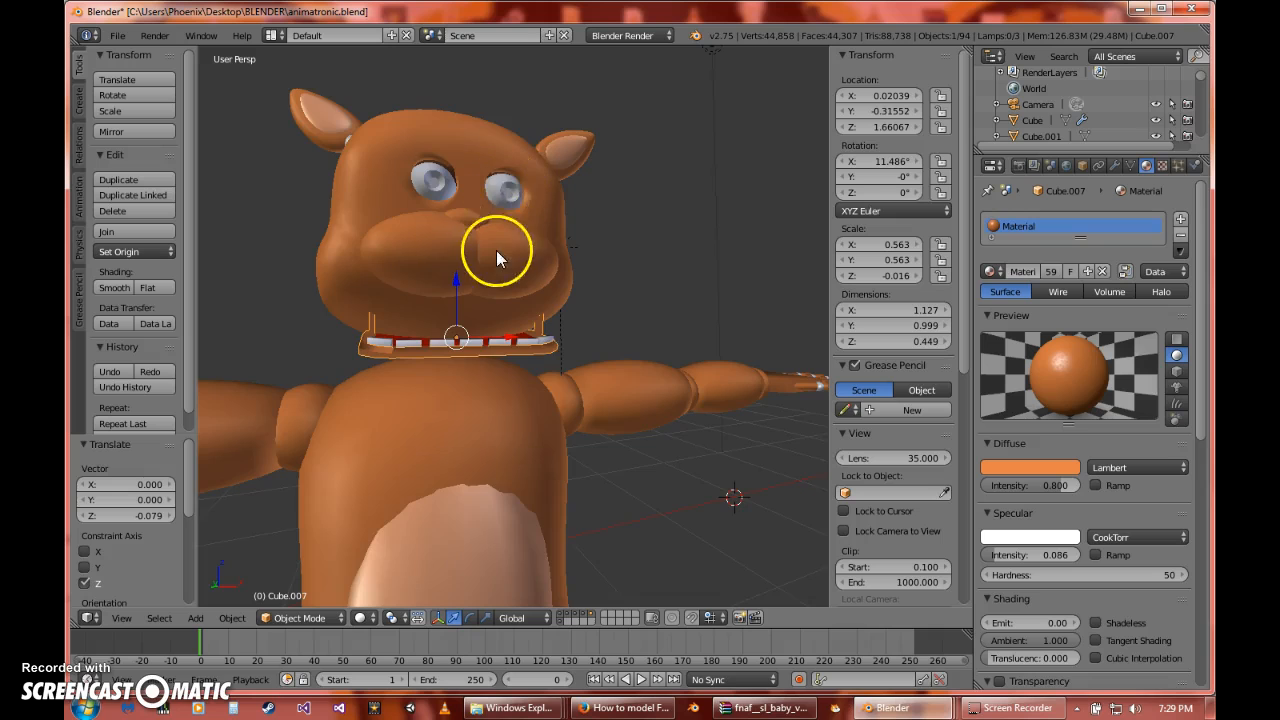
{"action": "scroll", "coordinate": [498, 257], "scroll_direction": "down", "scroll_amount": 6}
{"action": "right_click", "coordinate": [598, 268]}
- Preview the face and full character in Rendered viewport shading, and return to Solid shading
{"action": "left_click", "coordinate": [360, 617]}
{"action": "left_click", "coordinate": [388, 505]}
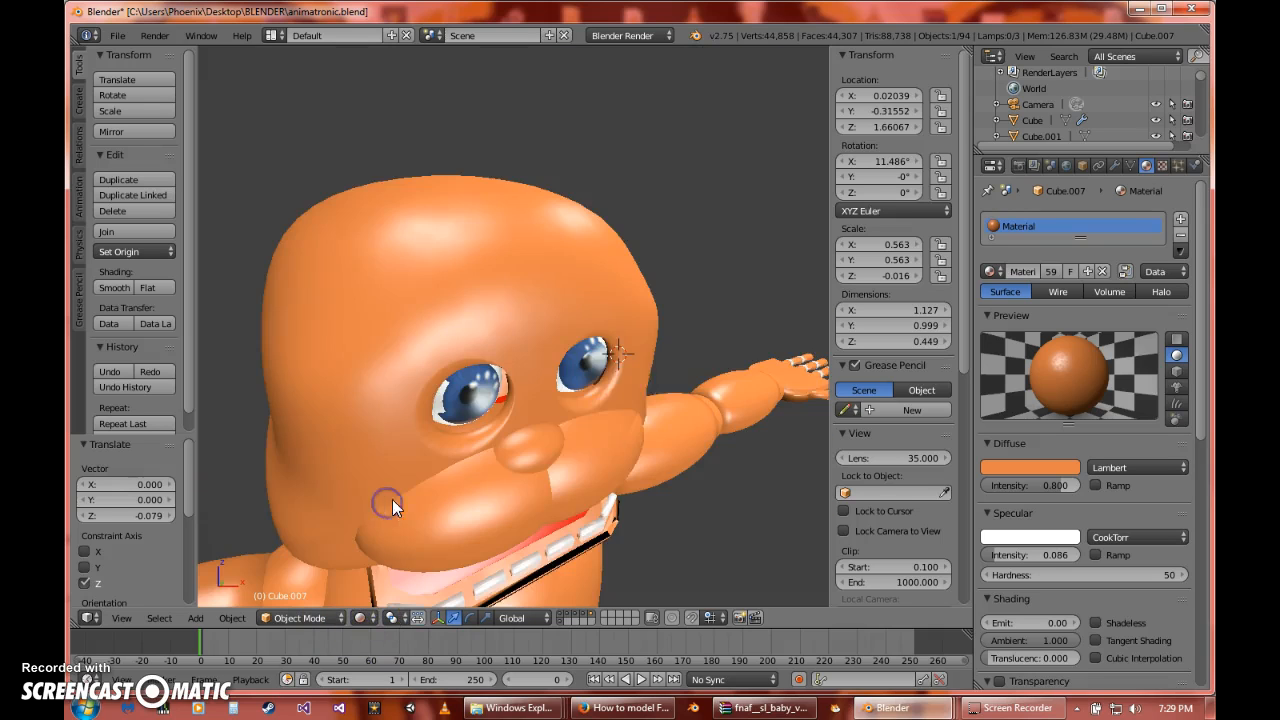
{"action": "scroll", "coordinate": [565, 338], "scroll_direction": "down", "scroll_amount": 5}
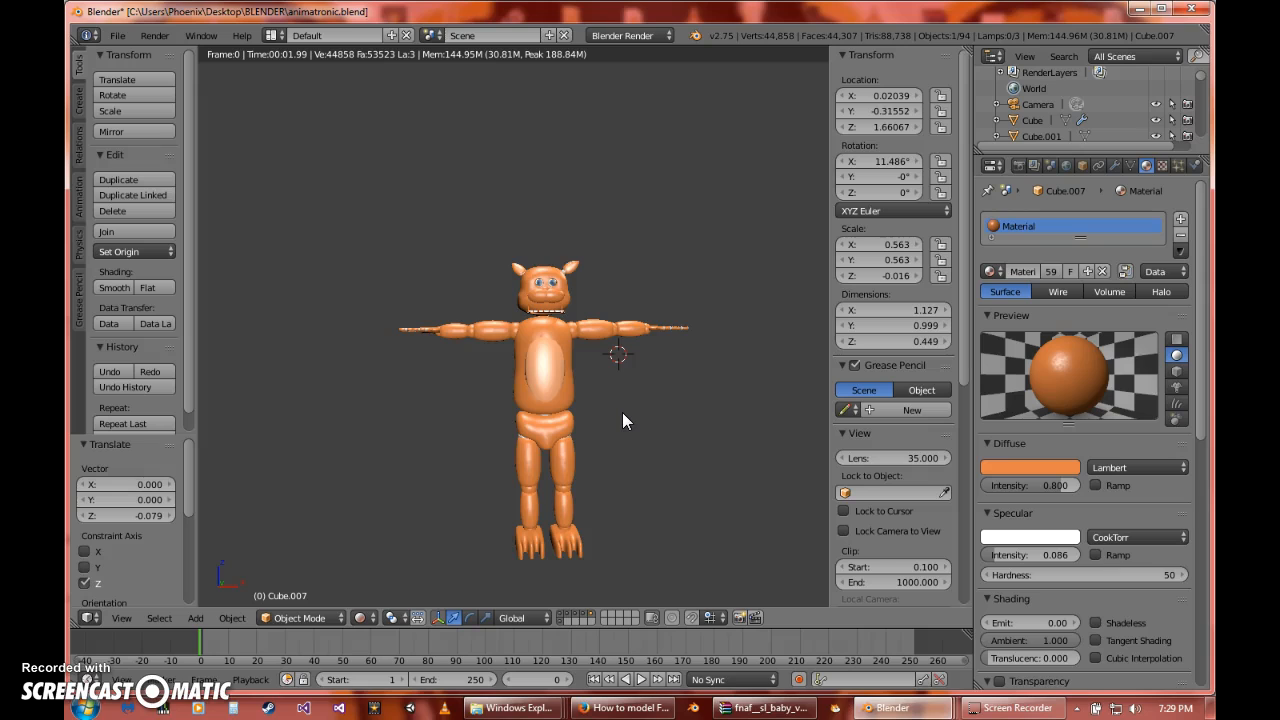
{"action": "middle_click_drag", "start_coordinate": [622, 420], "coordinate": [582, 446], "text": "shift"}
{"action": "scroll", "coordinate": [582, 411], "scroll_direction": "up", "scroll_amount": 1}
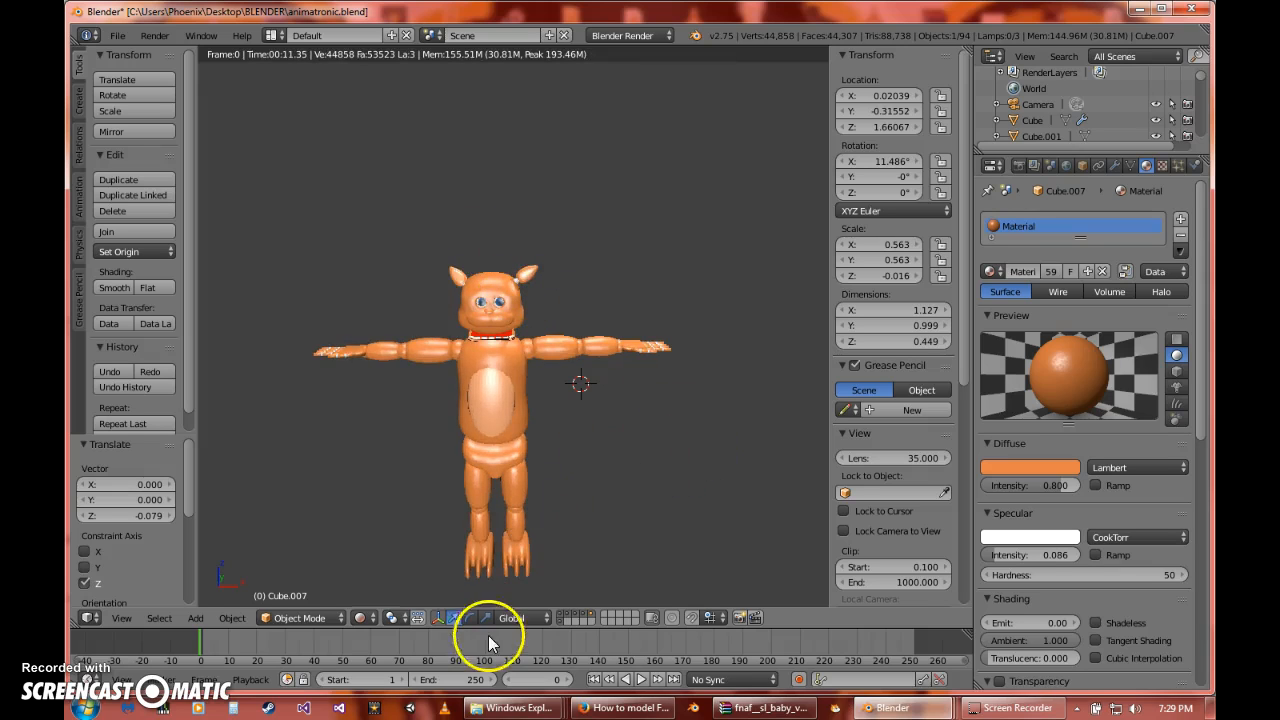
{"action": "left_click", "coordinate": [362, 618]}
{"action": "left_click", "coordinate": [385, 566]}
{"action": "scroll", "coordinate": [466, 514], "scroll_direction": "up", "scroll_amount": 3}
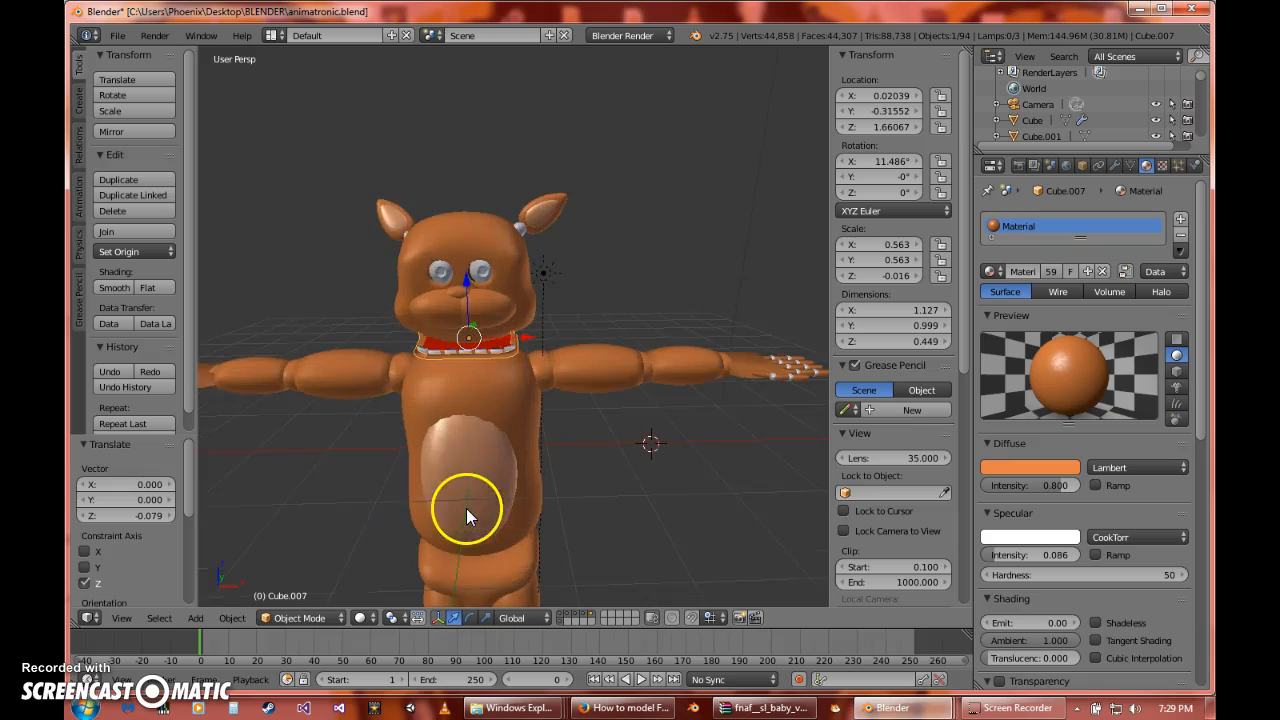
- Delete the sun lamp Sun.001 beside the head
{"action": "middle_click_drag", "start_coordinate": [480, 471], "coordinate": [548, 478]}
{"action": "scroll", "coordinate": [547, 476], "scroll_direction": "down", "scroll_amount": 5}
{"action": "middle_click_drag", "start_coordinate": [445, 495], "coordinate": [459, 418]}
{"action": "scroll", "coordinate": [469, 498], "scroll_direction": "up", "scroll_amount": 5}
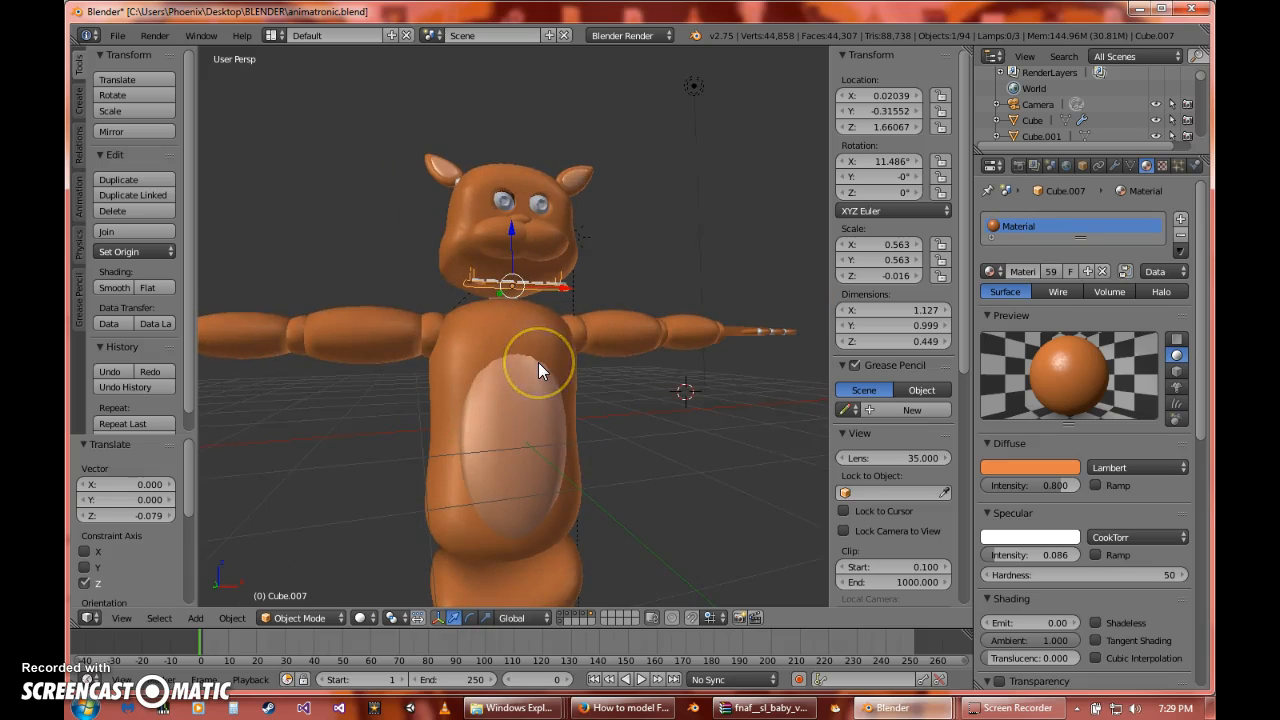
{"action": "scroll", "coordinate": [538, 362], "scroll_direction": "down", "scroll_amount": 3}
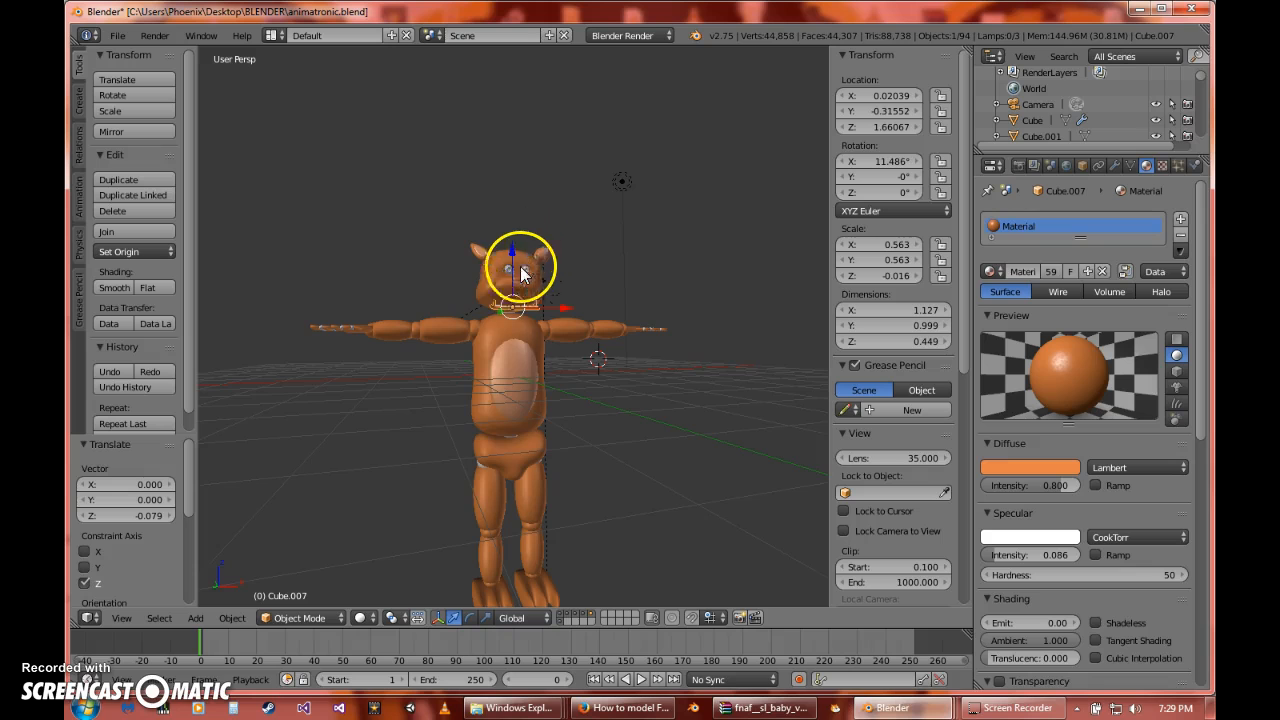
{"action": "middle_click_drag", "start_coordinate": [550, 350], "coordinate": [486, 323]}
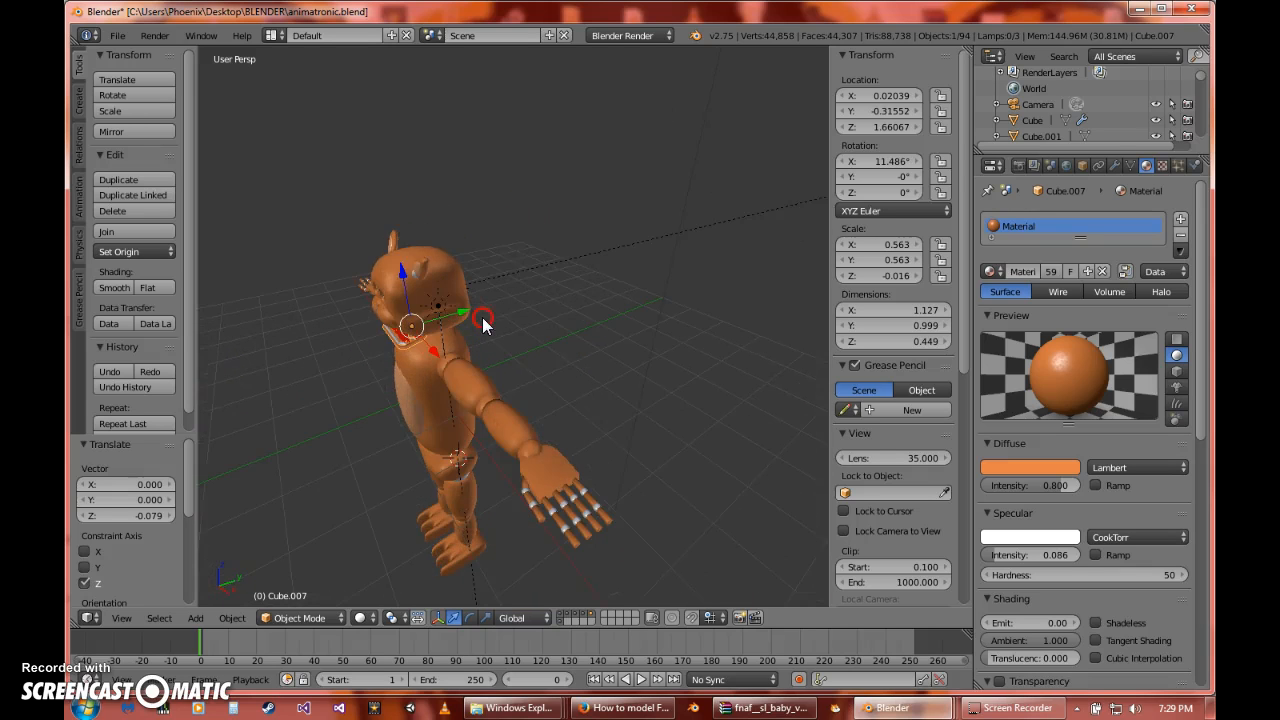
{"action": "right_click", "coordinate": [510, 272]}
{"action": "middle_click_drag", "start_coordinate": [510, 277], "coordinate": [502, 320]}
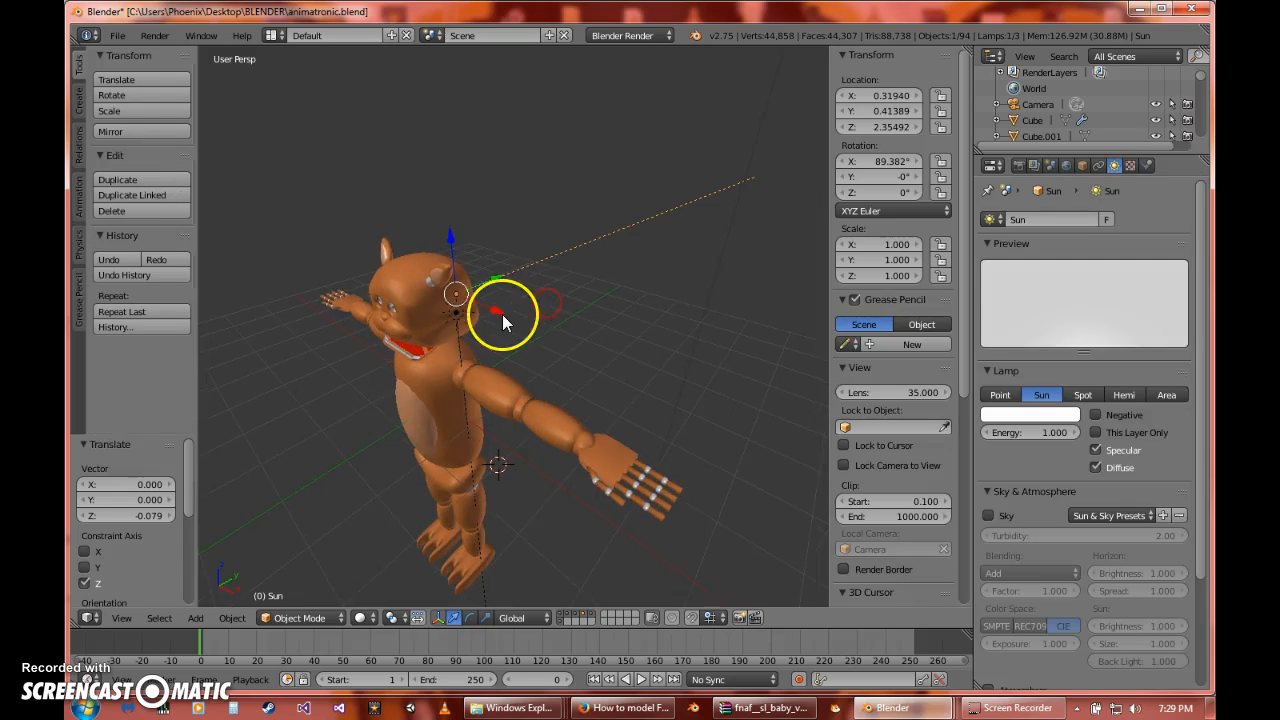
{"action": "middle_click_drag", "start_coordinate": [613, 351], "coordinate": [615, 329]}
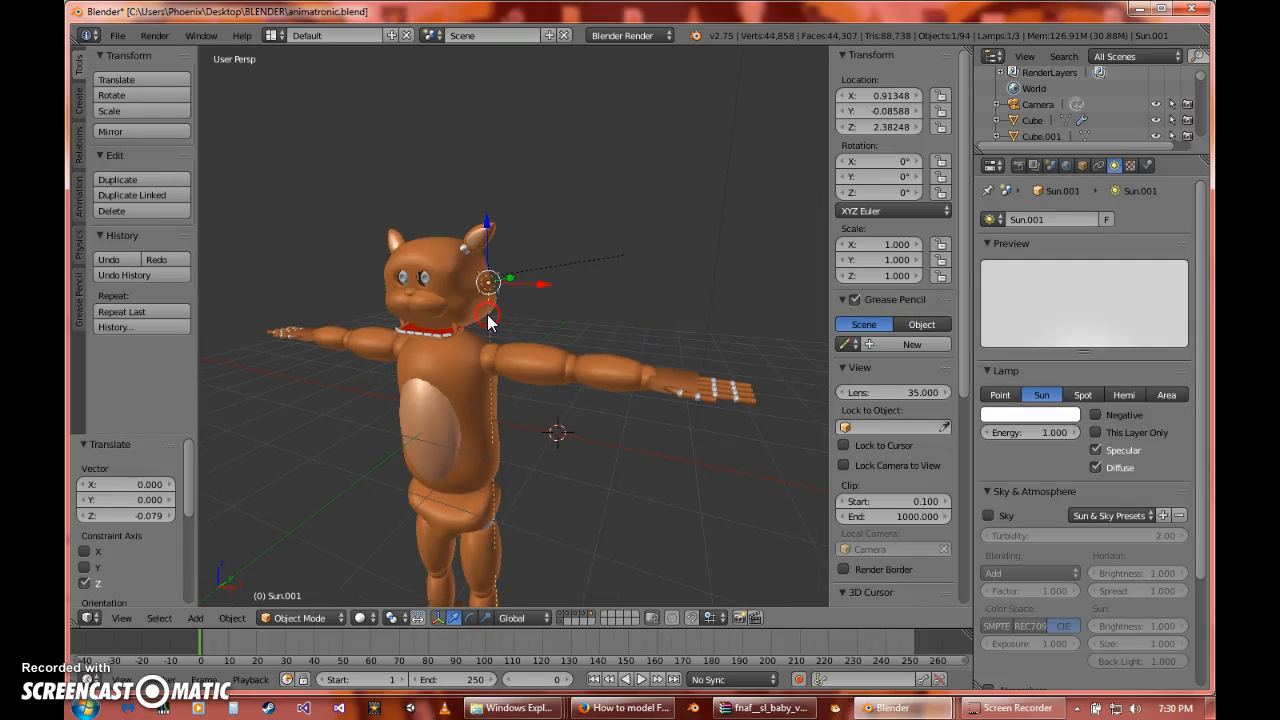
{"action": "key", "text": "x"}
{"action": "left_click", "coordinate": [594, 302]}
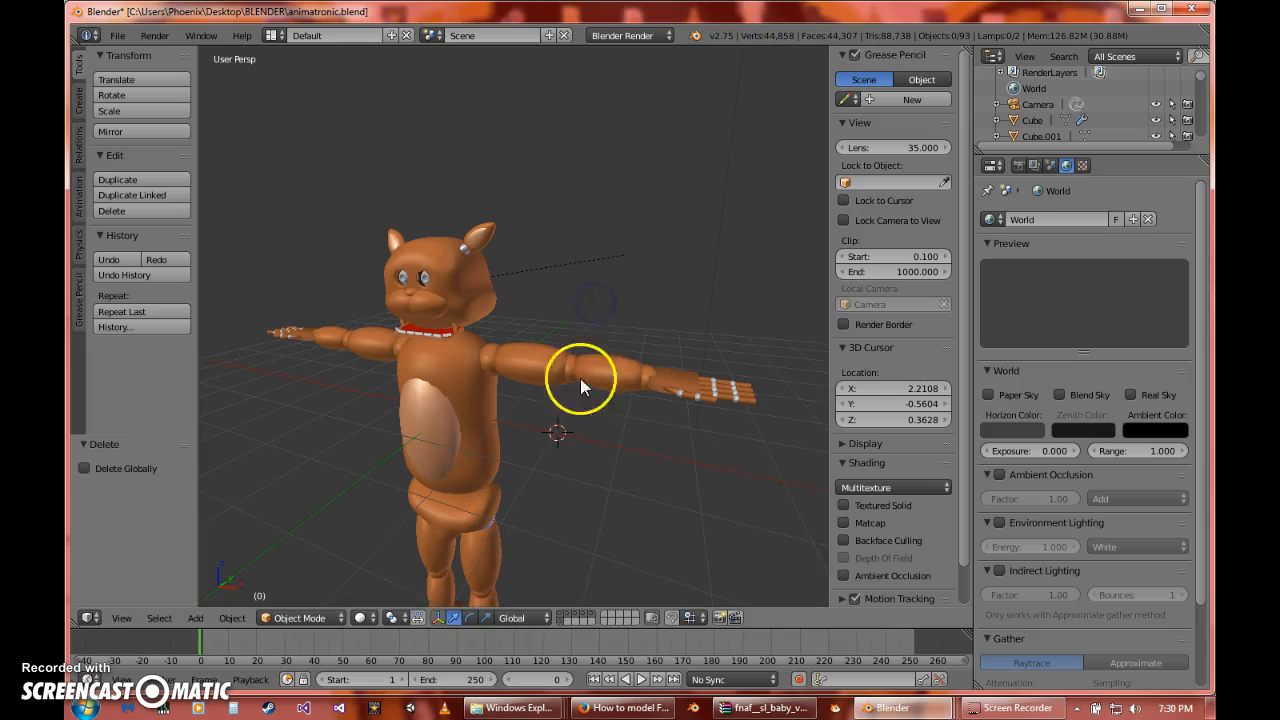
- Check the new lighting on the whole upper body in Rendered viewport shading, and switch back to Solid
{"action": "left_click", "coordinate": [360, 617]}
{"action": "left_click", "coordinate": [409, 512]}
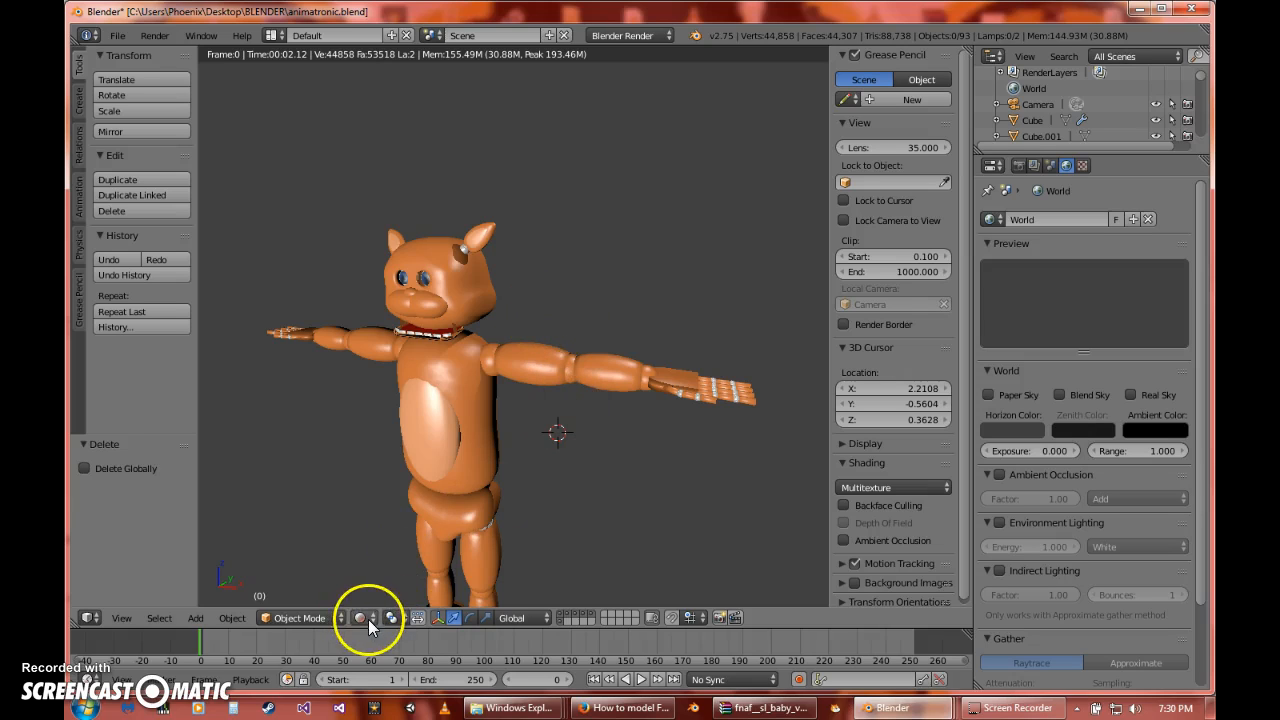
{"action": "middle_click_drag", "start_coordinate": [375, 604], "coordinate": [430, 489]}
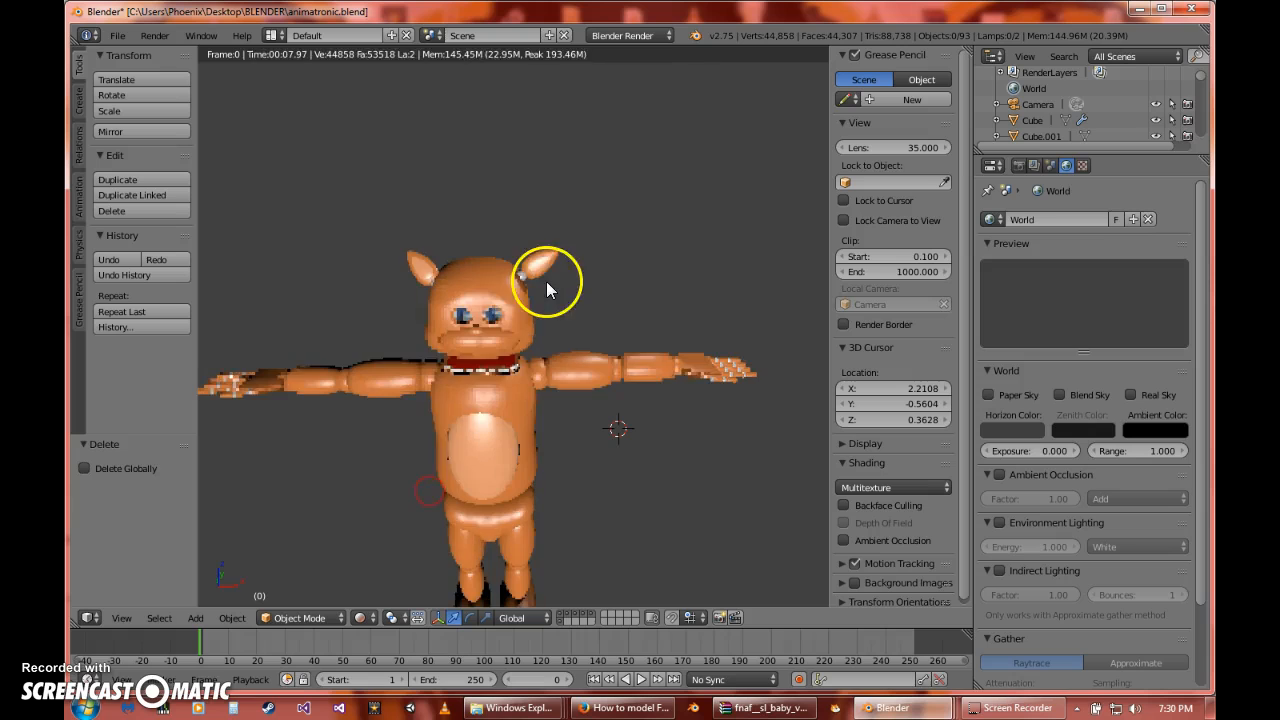
{"action": "left_click", "coordinate": [362, 617]}
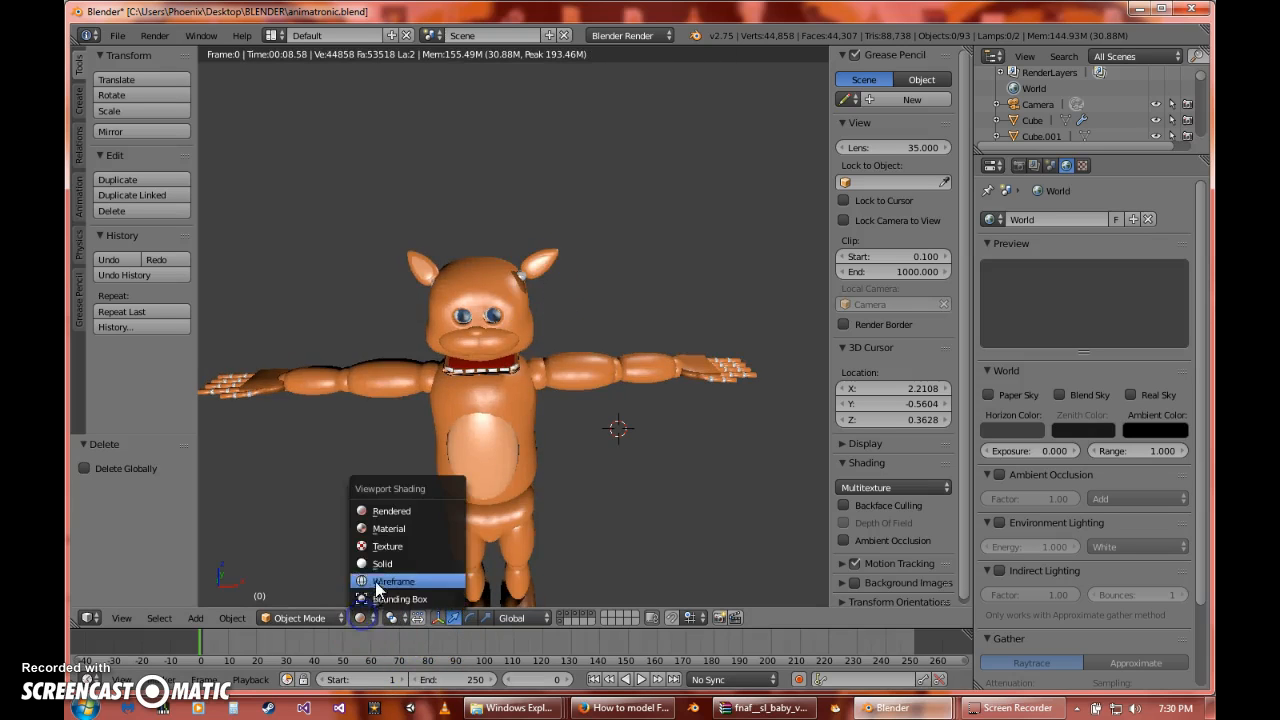
{"action": "left_click", "coordinate": [388, 546]}
- Examine the head and metallic ear base up close in Rendered viewport shading, and restore Solid shading
{"action": "middle_click_drag", "start_coordinate": [390, 549], "coordinate": [471, 458]}
{"action": "scroll", "coordinate": [471, 458], "scroll_direction": "up", "scroll_amount": 5}
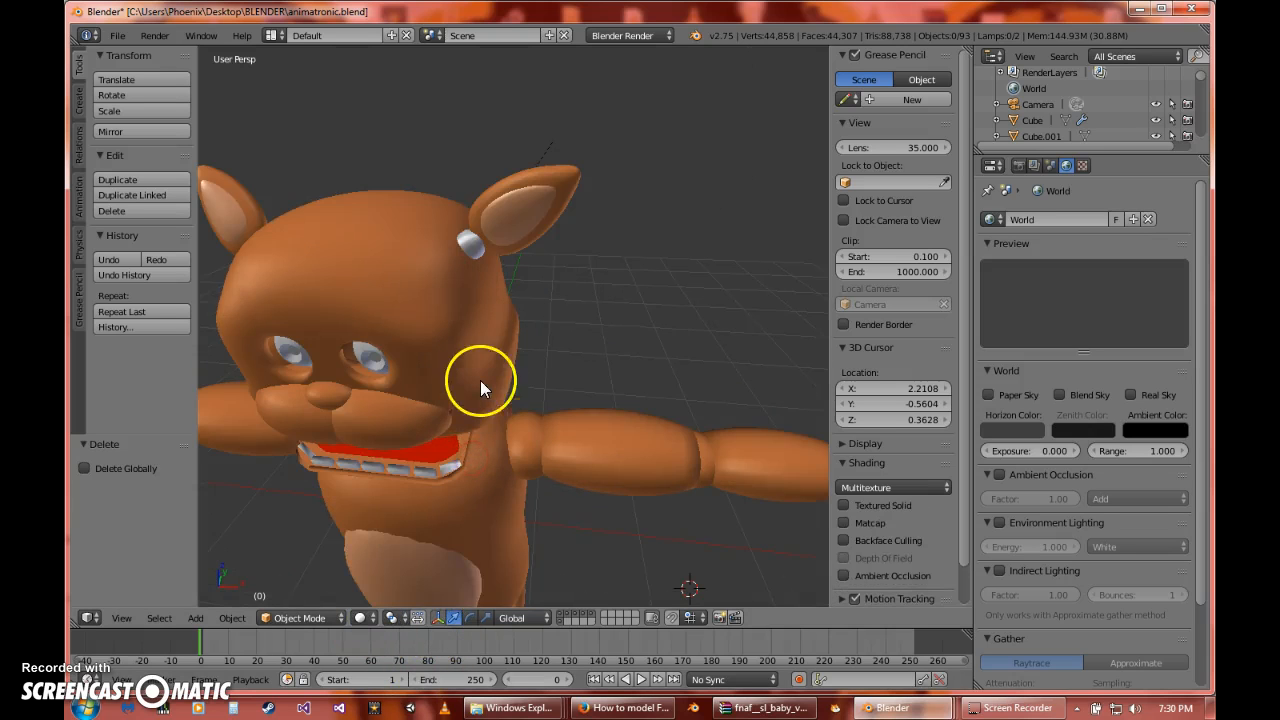
{"action": "left_click", "coordinate": [362, 617]}
{"action": "left_click", "coordinate": [391, 511]}
{"action": "scroll", "coordinate": [457, 323], "scroll_direction": "down", "scroll_amount": 5}
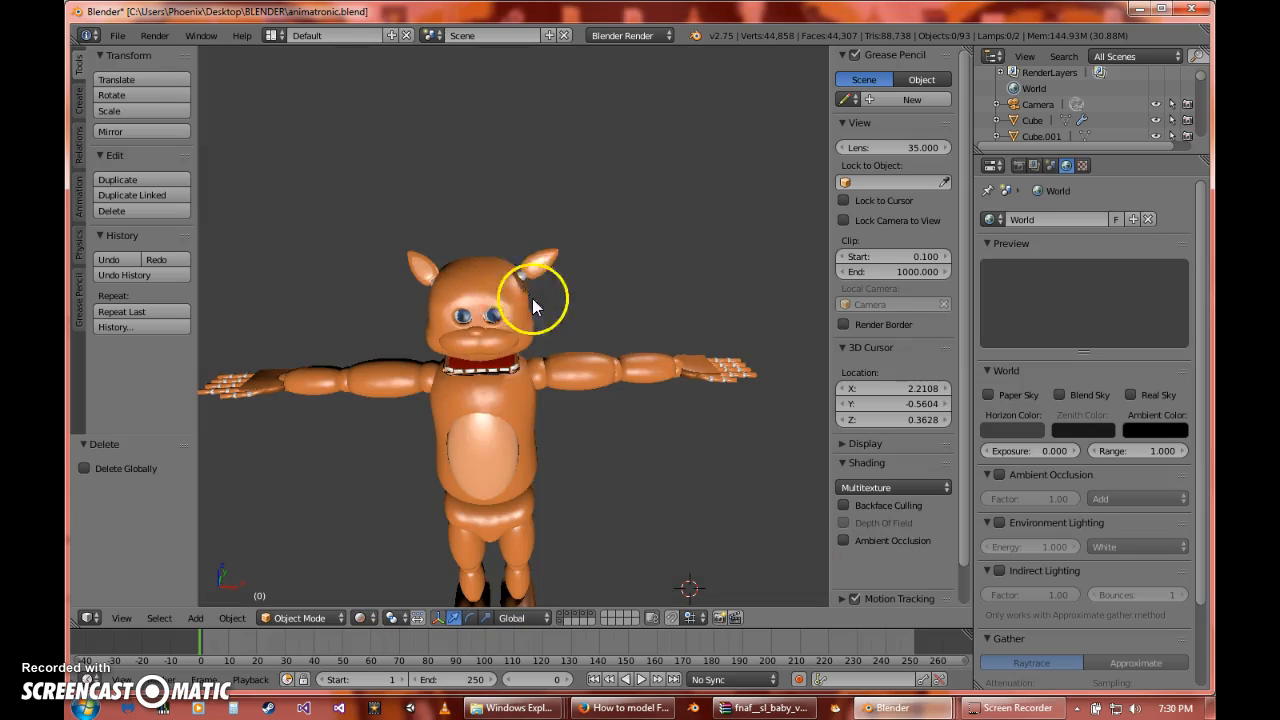
{"action": "scroll", "coordinate": [498, 320], "scroll_direction": "up", "scroll_amount": 6}
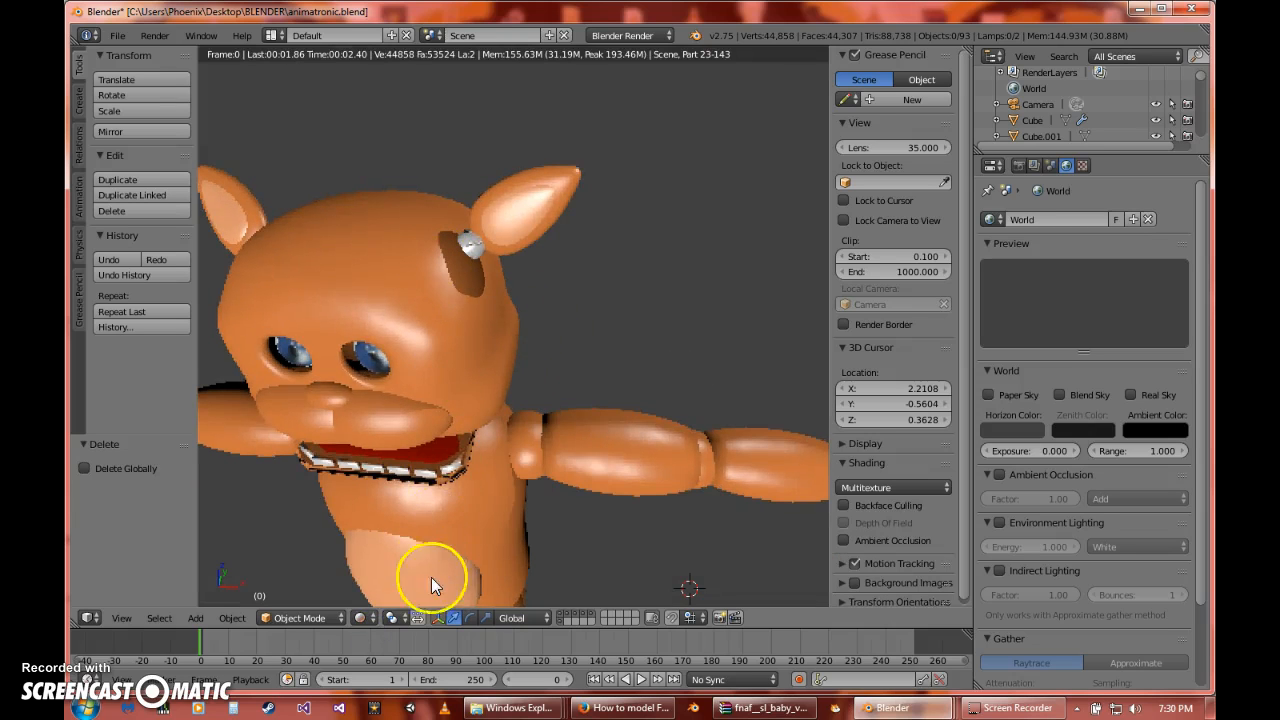
{"action": "left_click", "coordinate": [365, 618]}
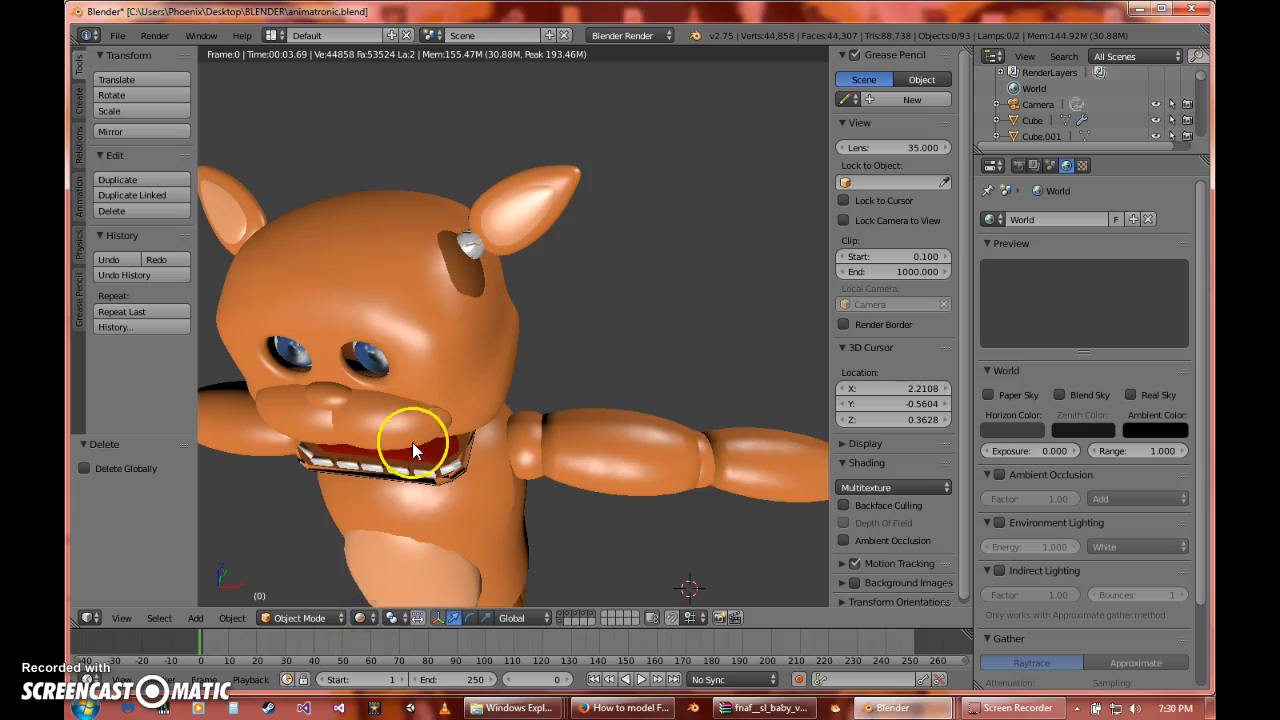
{"action": "left_click", "coordinate": [370, 616]}
{"action": "left_click", "coordinate": [383, 566]}
- Inspect the head's mesh around the ear base in Edit Mode, and return to Object Mode
{"action": "scroll", "coordinate": [440, 400], "scroll_direction": "up", "scroll_amount": 3}
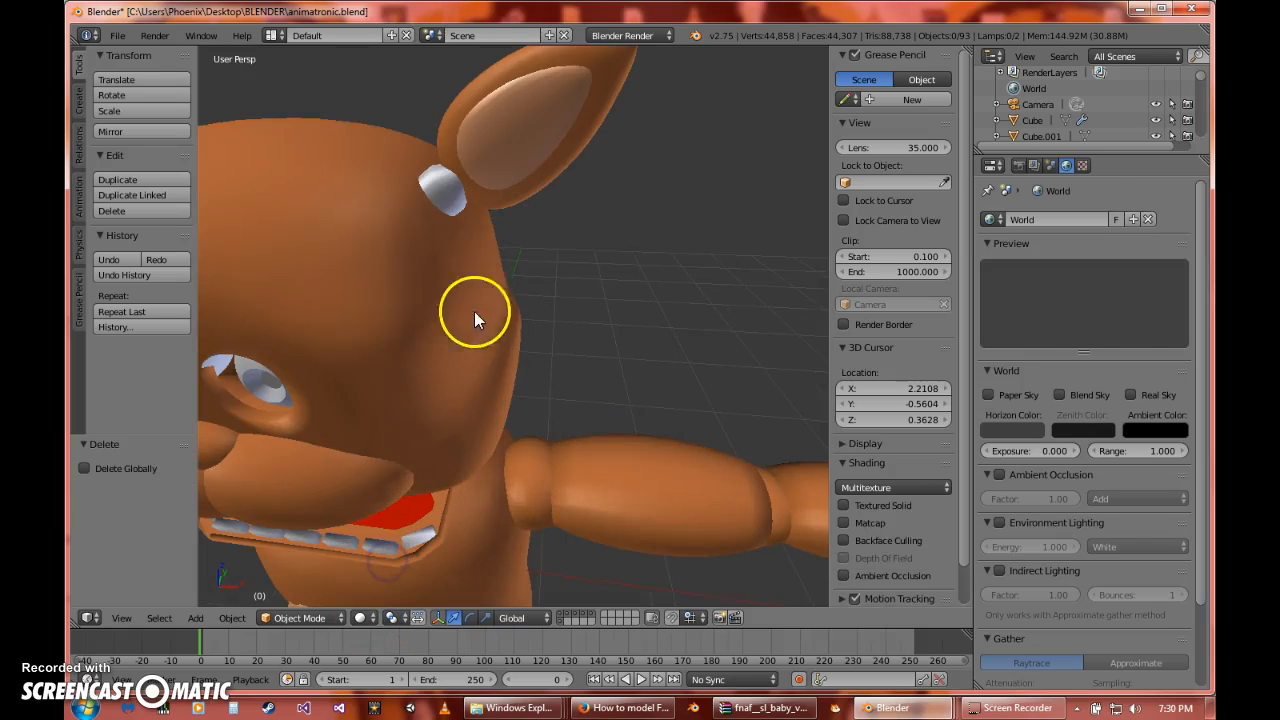
{"action": "right_click", "coordinate": [474, 311]}
{"action": "key", "text": "Tab"}
{"action": "middle_click_drag", "start_coordinate": [473, 250], "coordinate": [518, 230]}
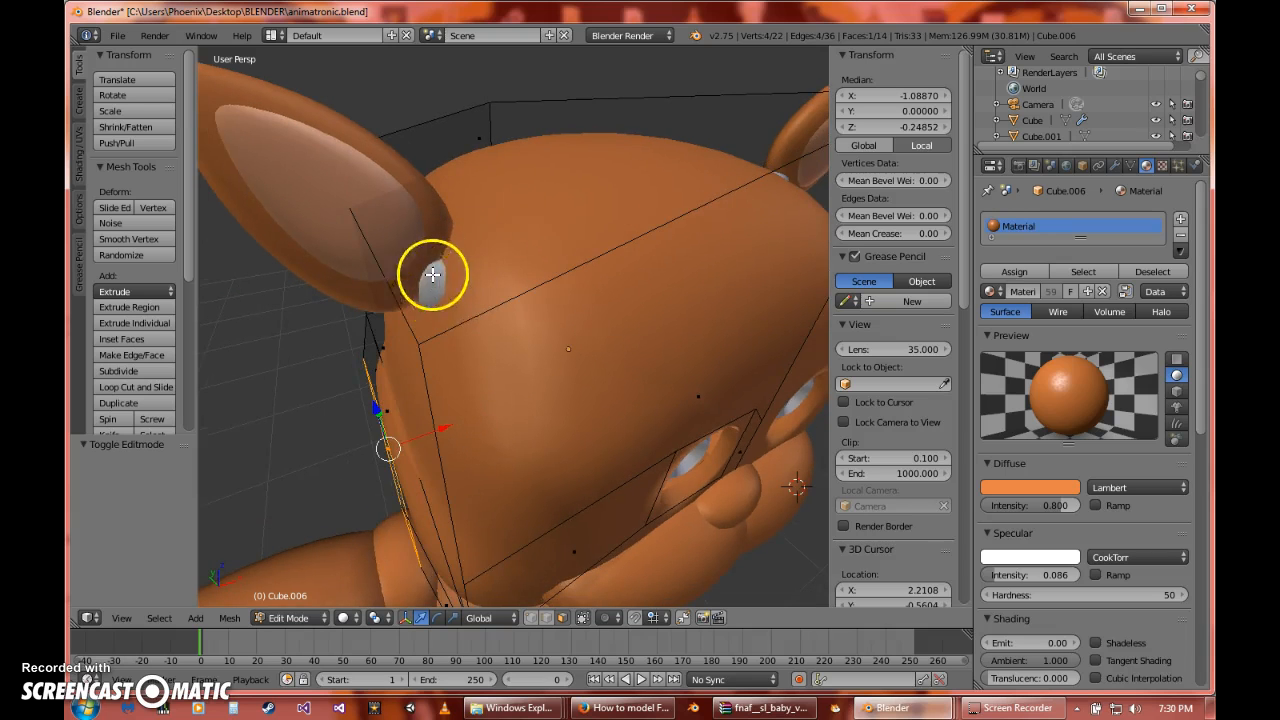
{"action": "scroll", "coordinate": [443, 306], "scroll_direction": "down", "scroll_amount": 5}
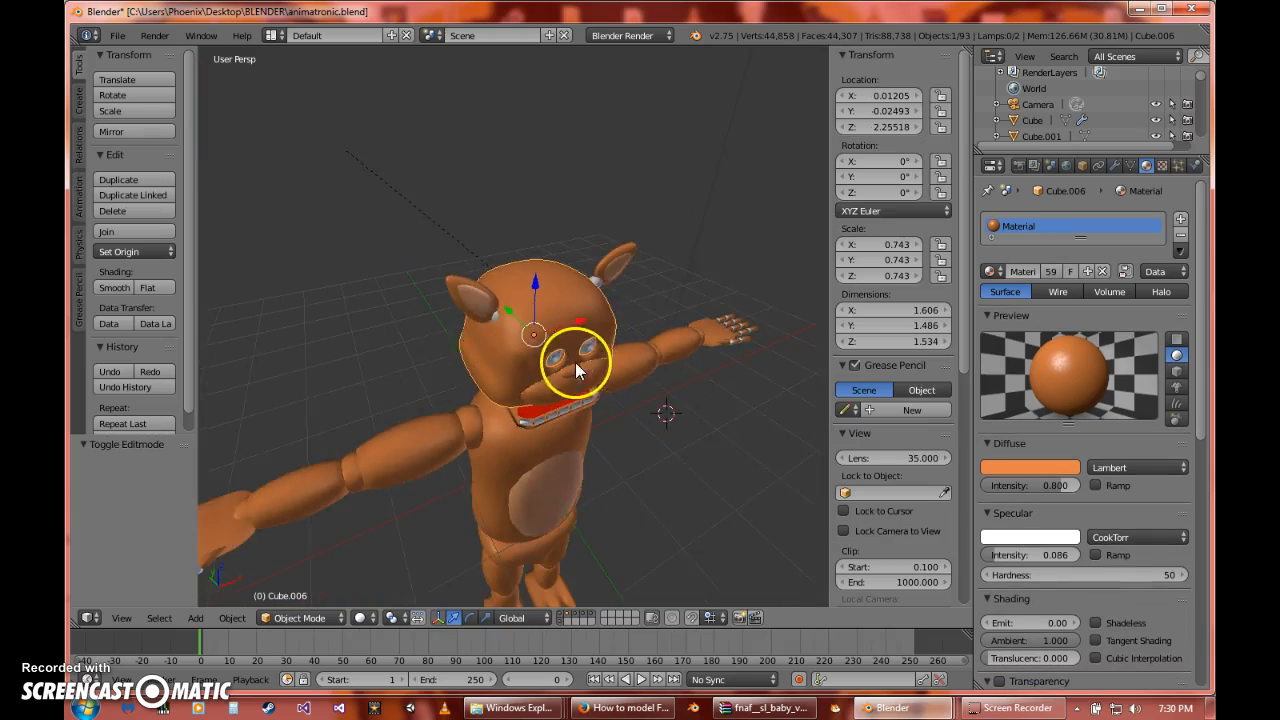
{"action": "key", "text": "Tab"}
{"action": "right_click", "coordinate": [545, 338]}
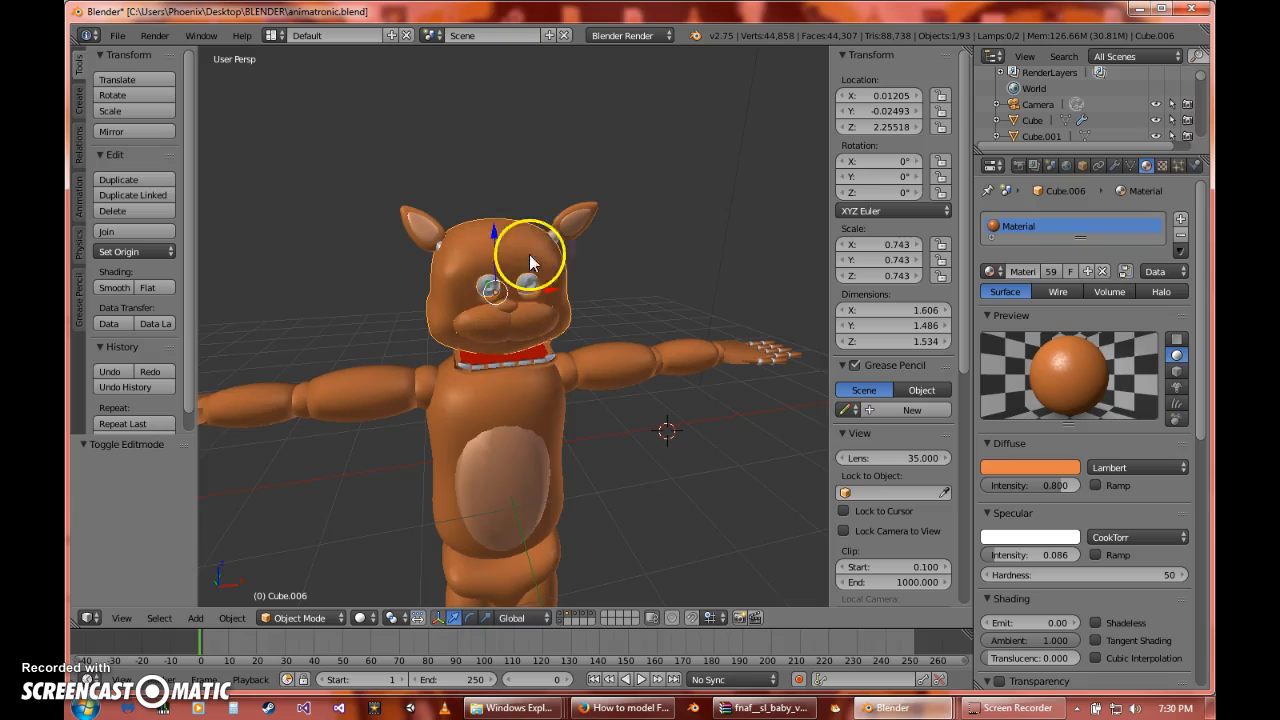
{"action": "scroll", "coordinate": [533, 398], "scroll_direction": "down", "scroll_amount": 3}
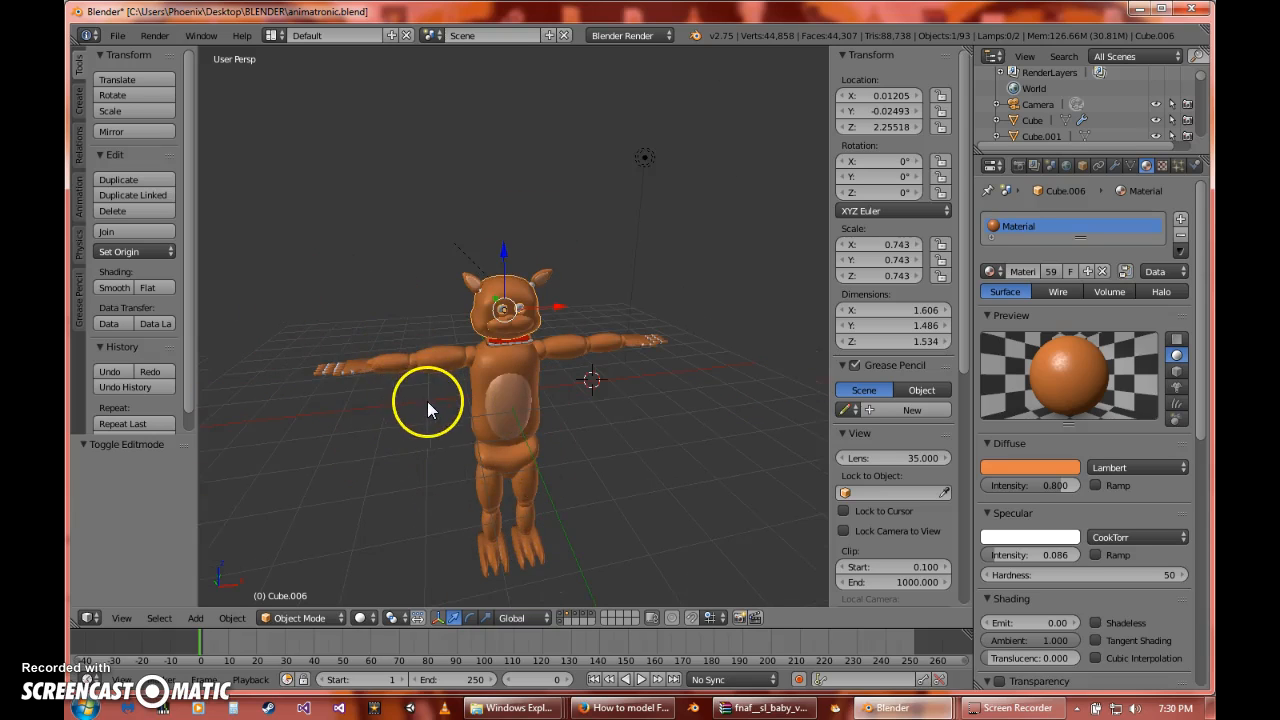
- Select a fingertip cylinder on the hand, check its mesh in Edit Mode, and return to Object Mode
{"action": "middle_click_drag", "start_coordinate": [434, 407], "coordinate": [550, 545]}
{"action": "right_click", "coordinate": [550, 545]}
{"action": "key", "text": "Tab"}
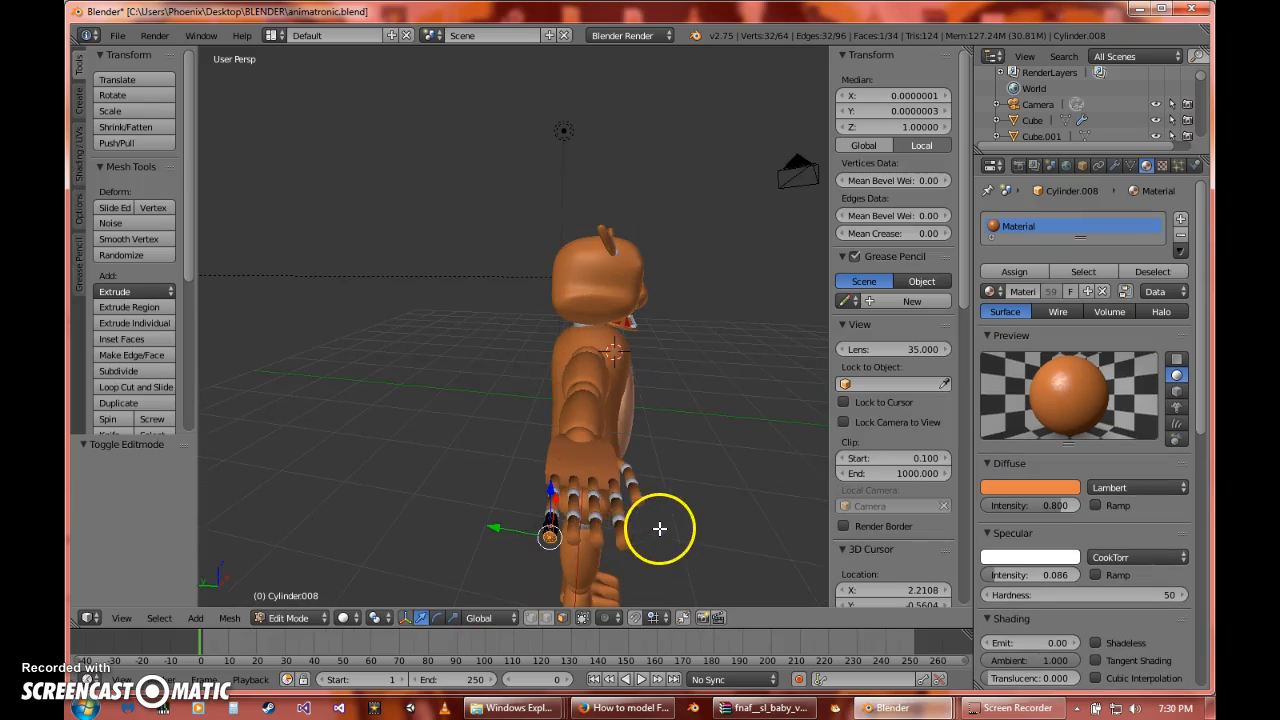
{"action": "key", "text": "Tab"}
- Select the original ear and examine the finished character from the front, near and far
{"action": "middle_click_drag", "start_coordinate": [689, 466], "coordinate": [548, 348]}
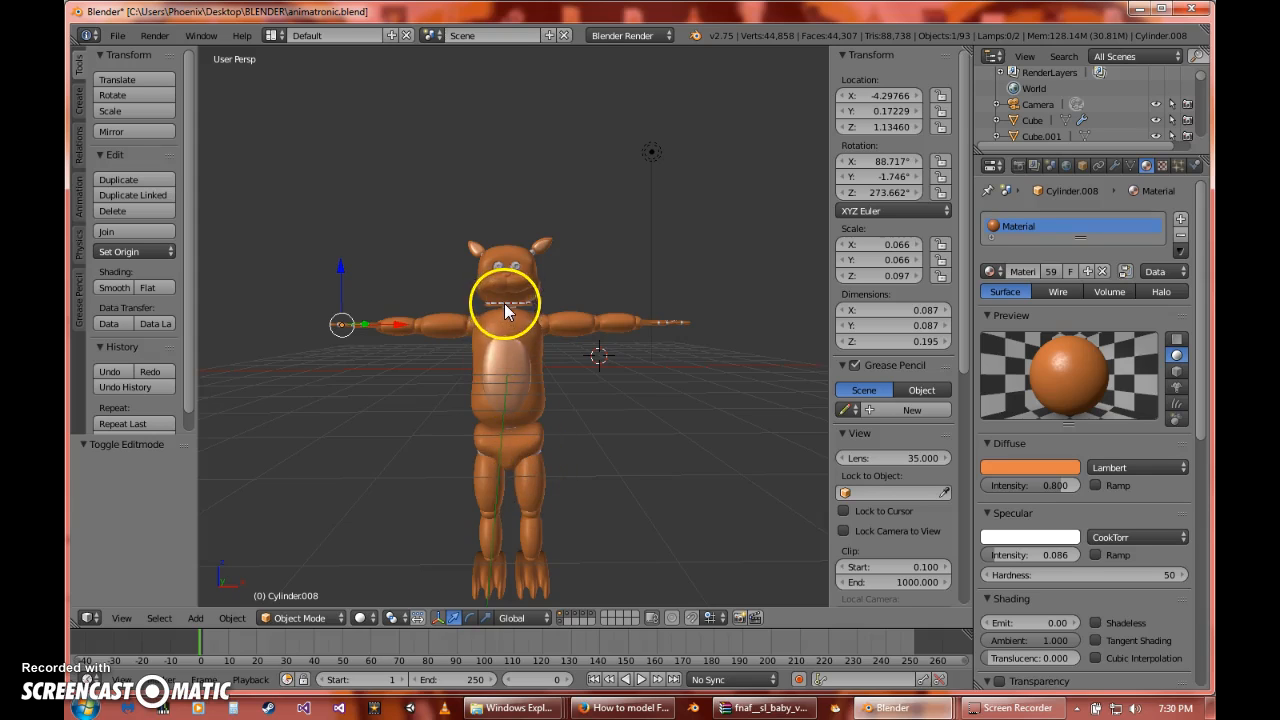
{"action": "scroll", "coordinate": [525, 314], "scroll_direction": "up", "scroll_amount": 3}
{"action": "right_click", "coordinate": [560, 190]}
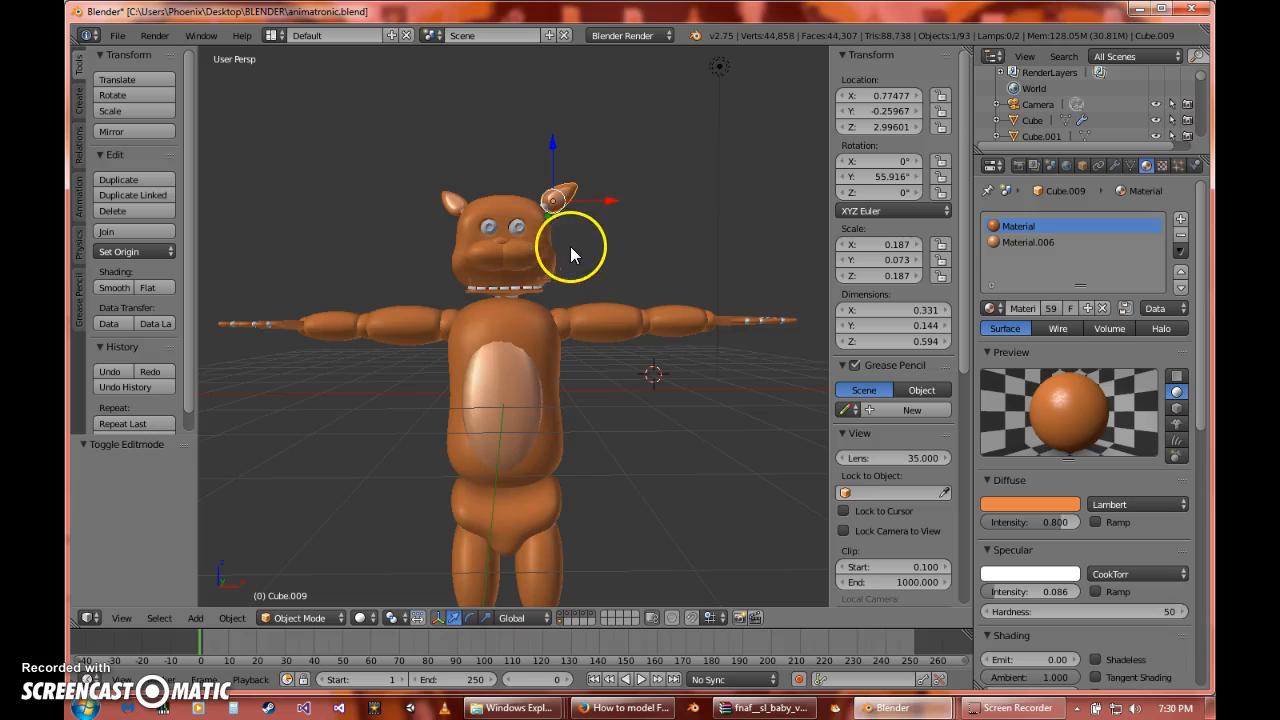
{"action": "scroll", "coordinate": [588, 215], "scroll_direction": "down", "scroll_amount": 3}
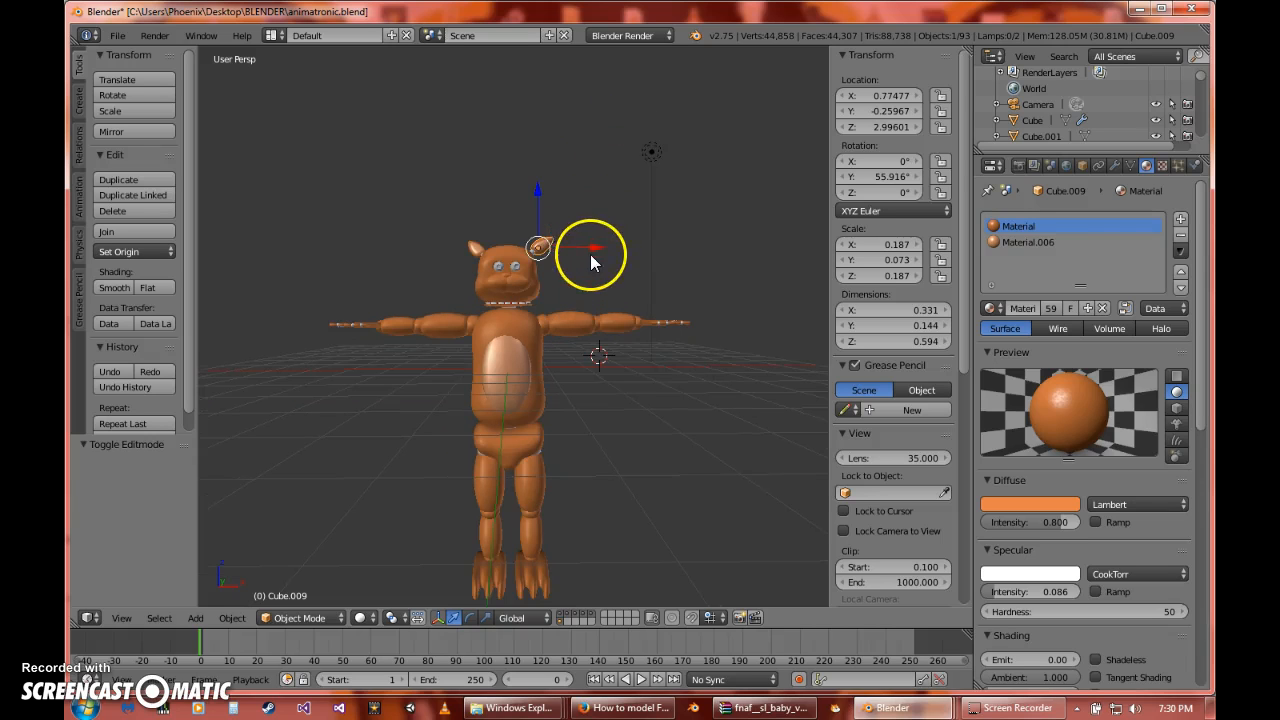
{"action": "middle_click_drag", "start_coordinate": [663, 183], "coordinate": [649, 229]}
{"action": "scroll", "coordinate": [649, 229], "scroll_direction": "up", "scroll_amount": 6}
{"action": "scroll", "coordinate": [598, 216], "scroll_direction": "down", "scroll_amount": 5}
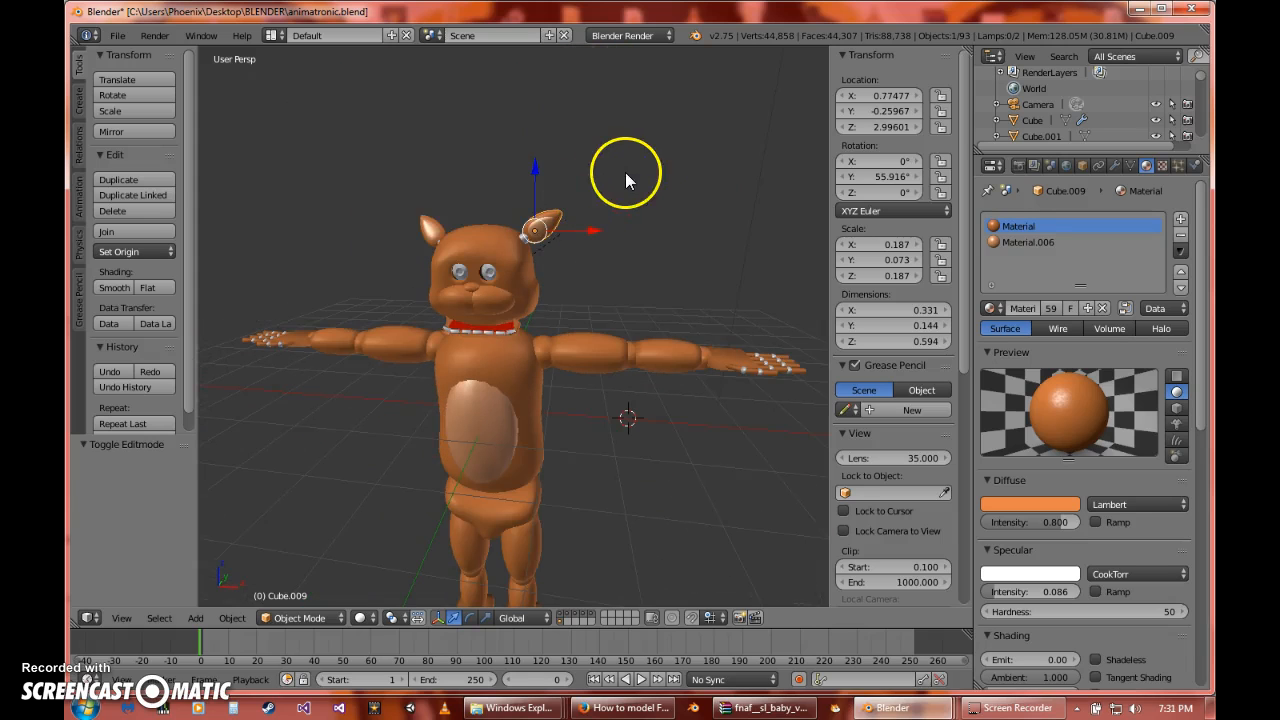
{"action": "scroll", "coordinate": [642, 229], "scroll_direction": "down", "scroll_amount": 3}
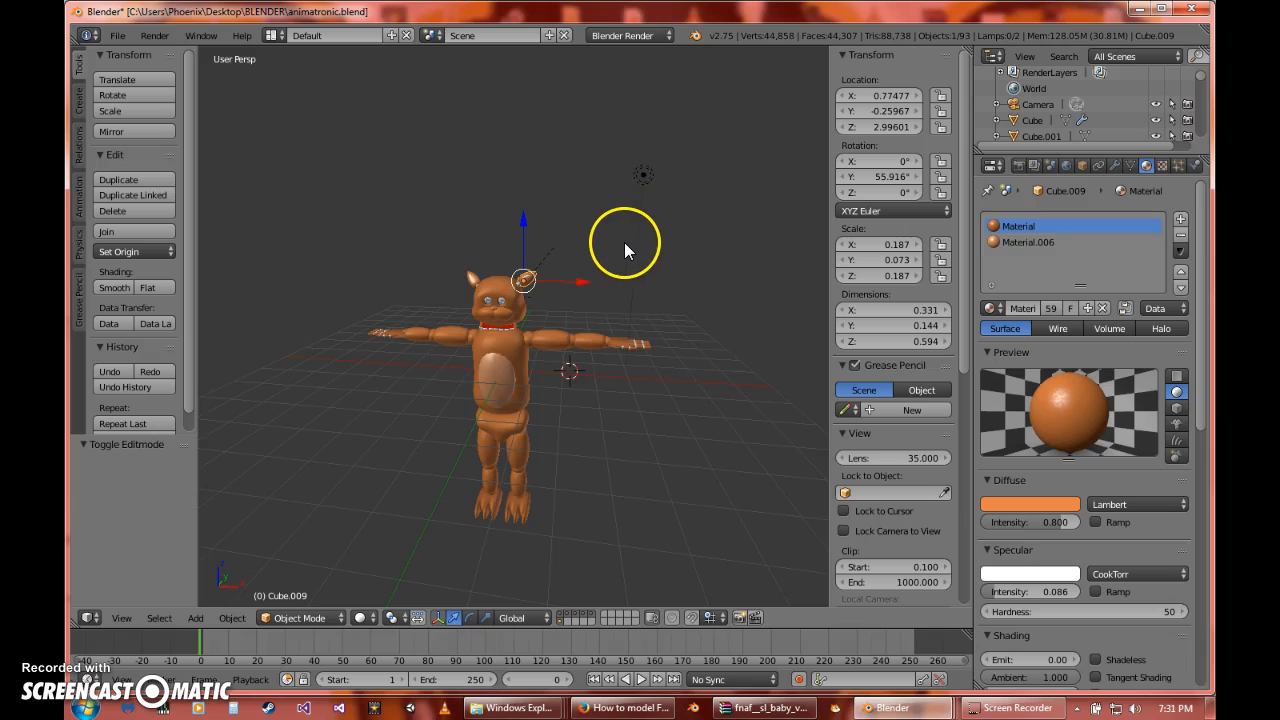
- Select the light belly patch and raise it along the torso to a Z location of about 0.082
{"action": "scroll", "coordinate": [648, 280], "scroll_direction": "up", "scroll_amount": 3}
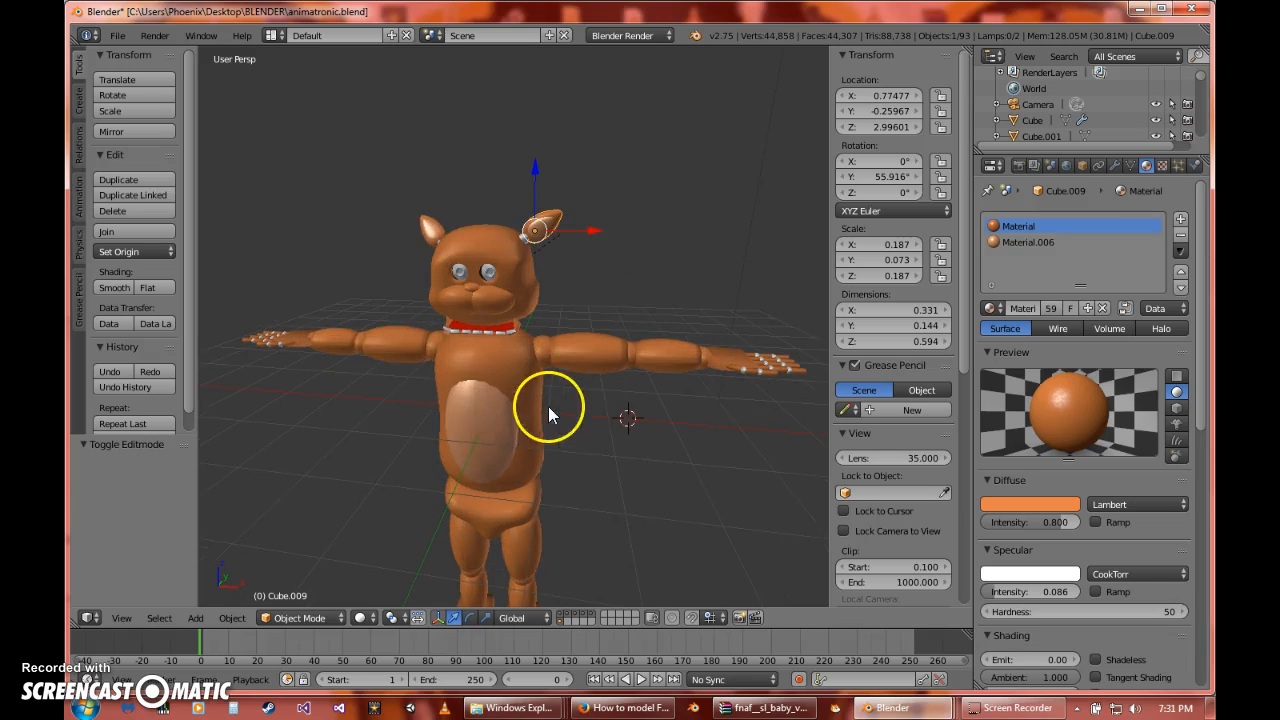
{"action": "right_click", "coordinate": [516, 418]}
{"action": "key", "text": "g"}
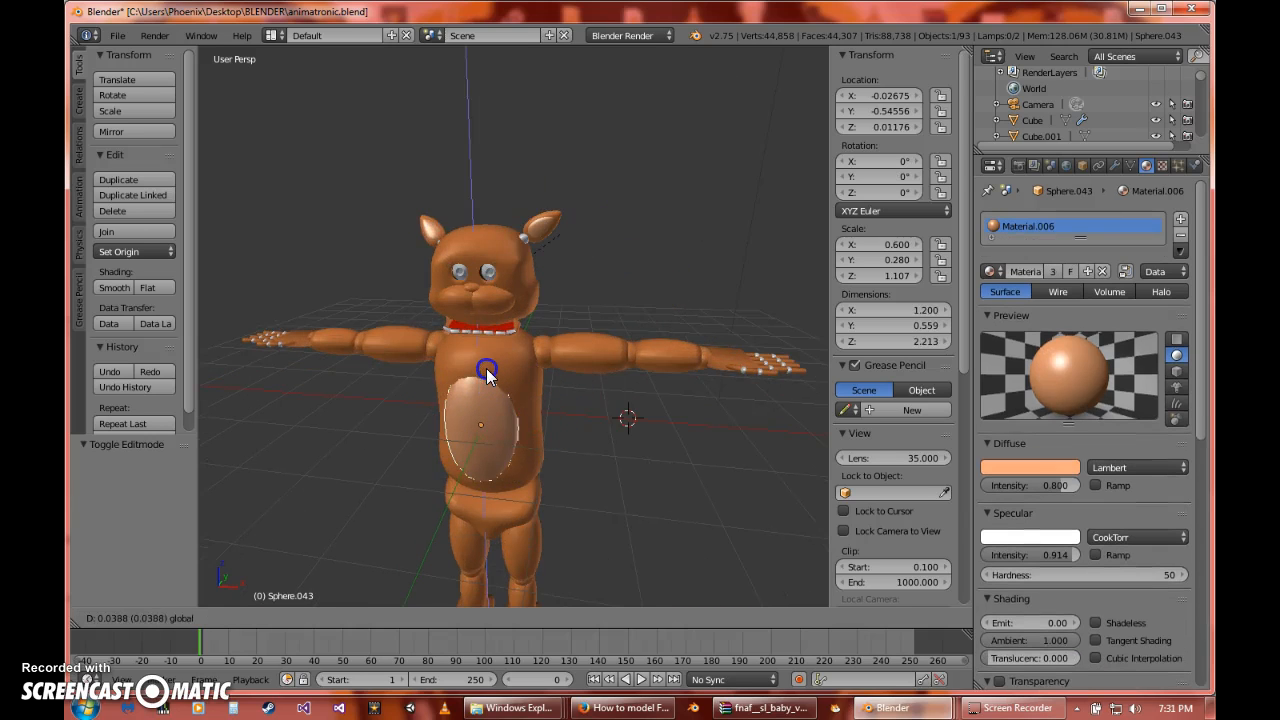
{"action": "left_click_drag", "start_coordinate": [487, 370], "coordinate": [487, 370]}
{"action": "middle_click_drag", "start_coordinate": [562, 378], "coordinate": [632, 342]}
{"action": "left_click_drag", "start_coordinate": [518, 339], "coordinate": [518, 338]}
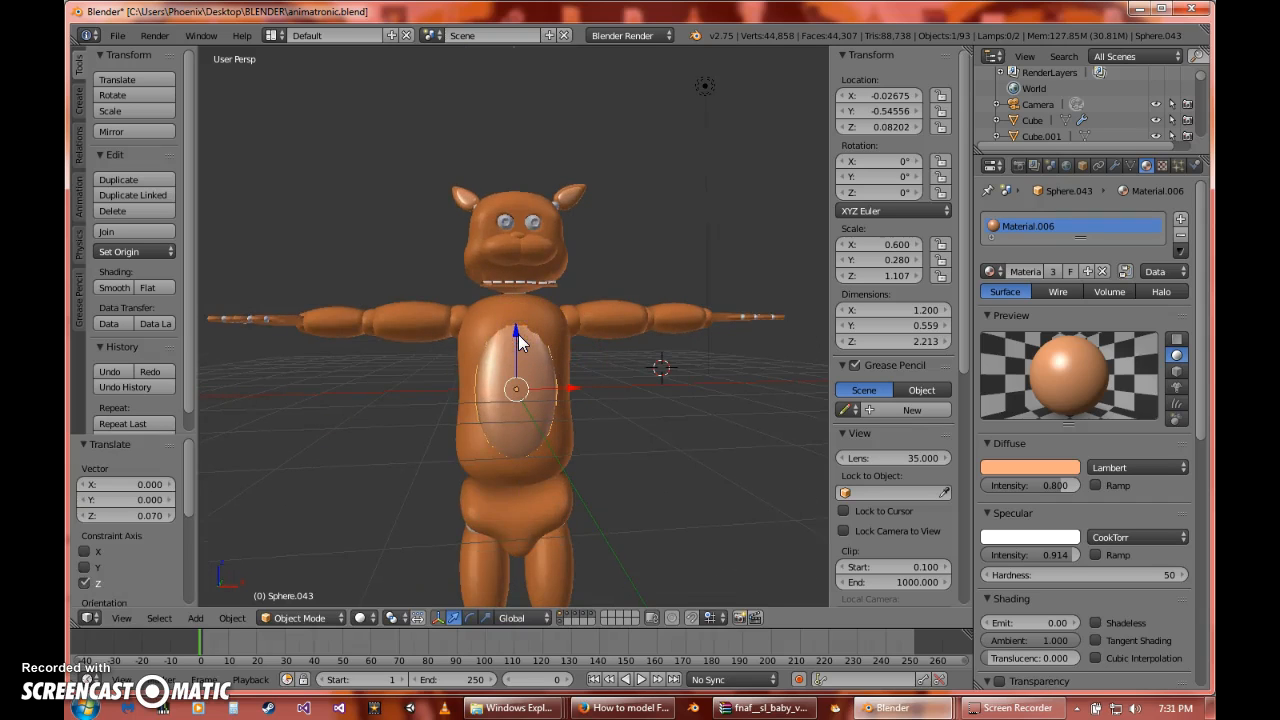
- Select the palm plate of the character's hand and examine the whole figure from the front, above and the side
{"action": "scroll", "coordinate": [509, 321], "scroll_direction": "down", "scroll_amount": 4}
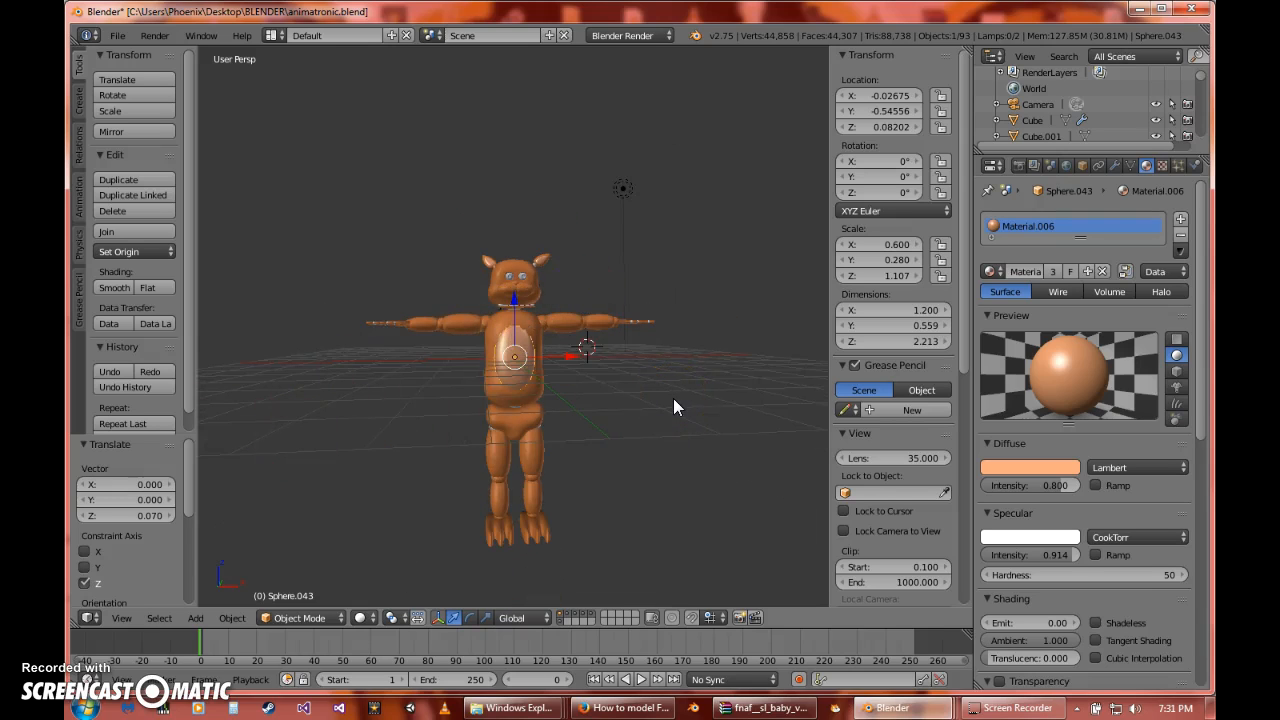
{"action": "scroll", "coordinate": [645, 330], "scroll_direction": "up", "scroll_amount": 3}
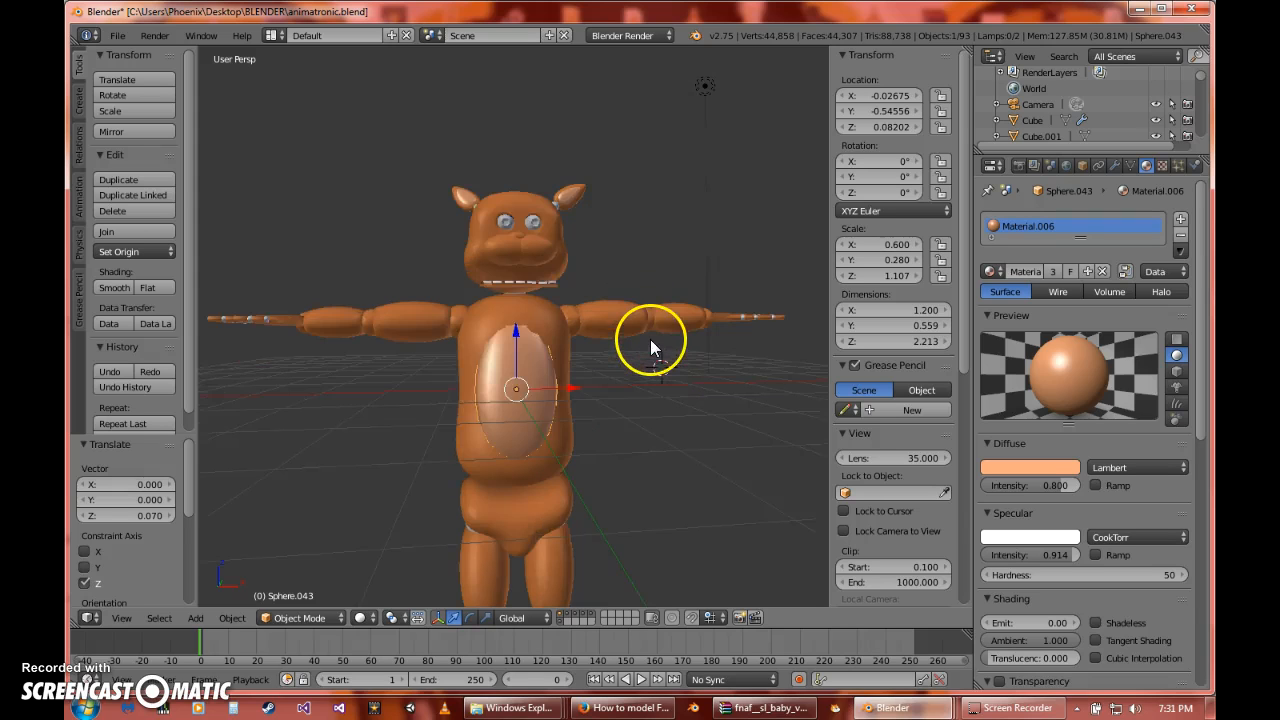
{"action": "middle_click_drag", "start_coordinate": [626, 337], "coordinate": [700, 404]}
{"action": "right_click", "coordinate": [721, 387]}
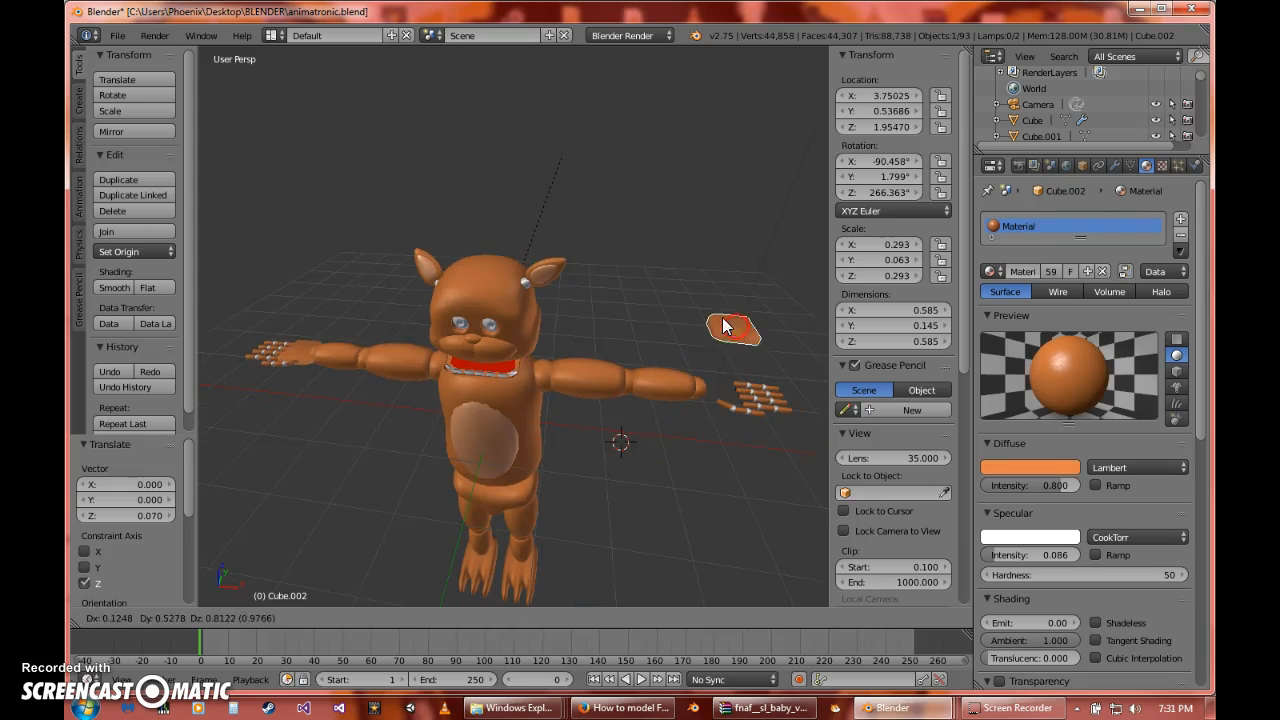
{"action": "middle_click_drag", "start_coordinate": [596, 438], "coordinate": [614, 415]}
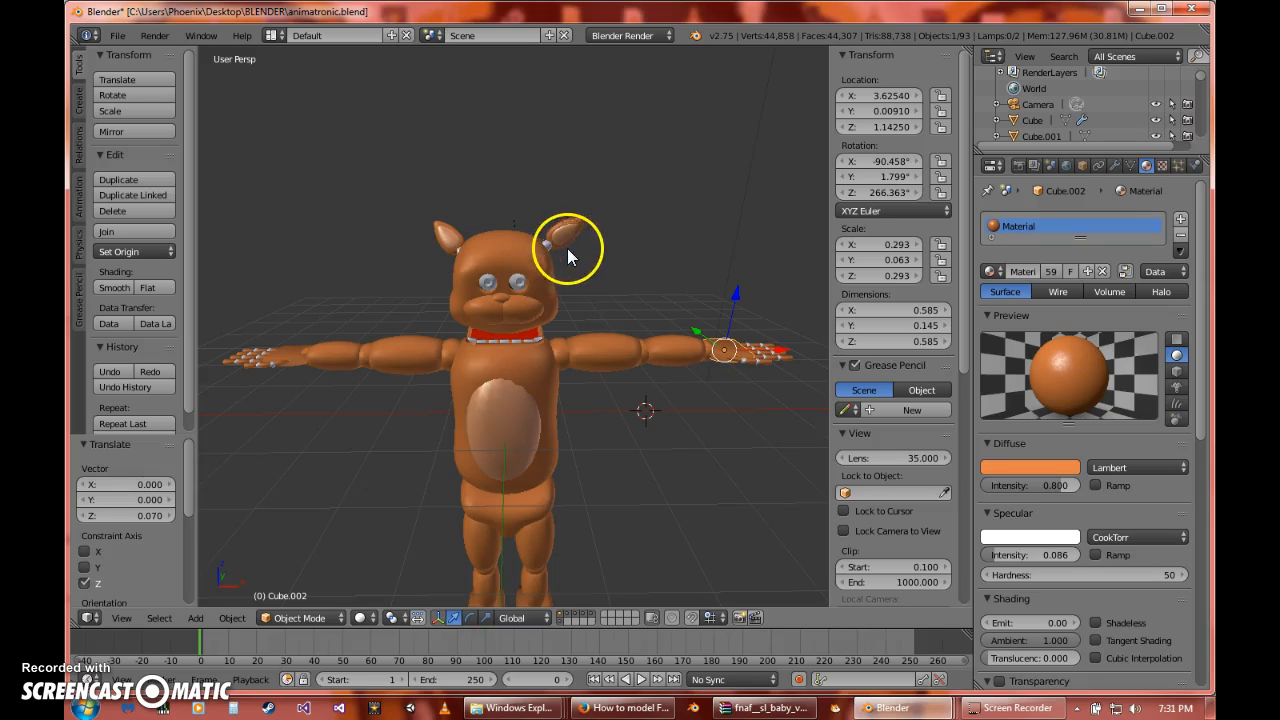
{"action": "middle_click_drag", "start_coordinate": [554, 247], "coordinate": [466, 292]}
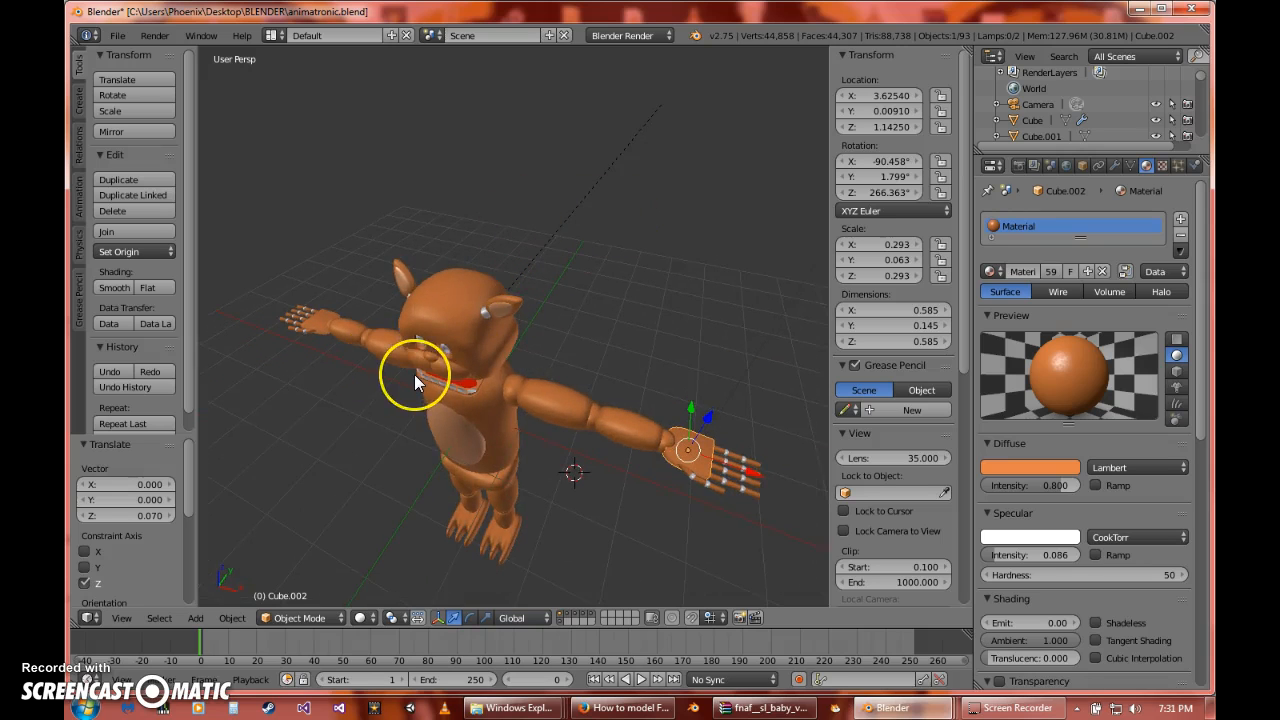
{"action": "middle_click_drag", "start_coordinate": [416, 378], "coordinate": [514, 332]}
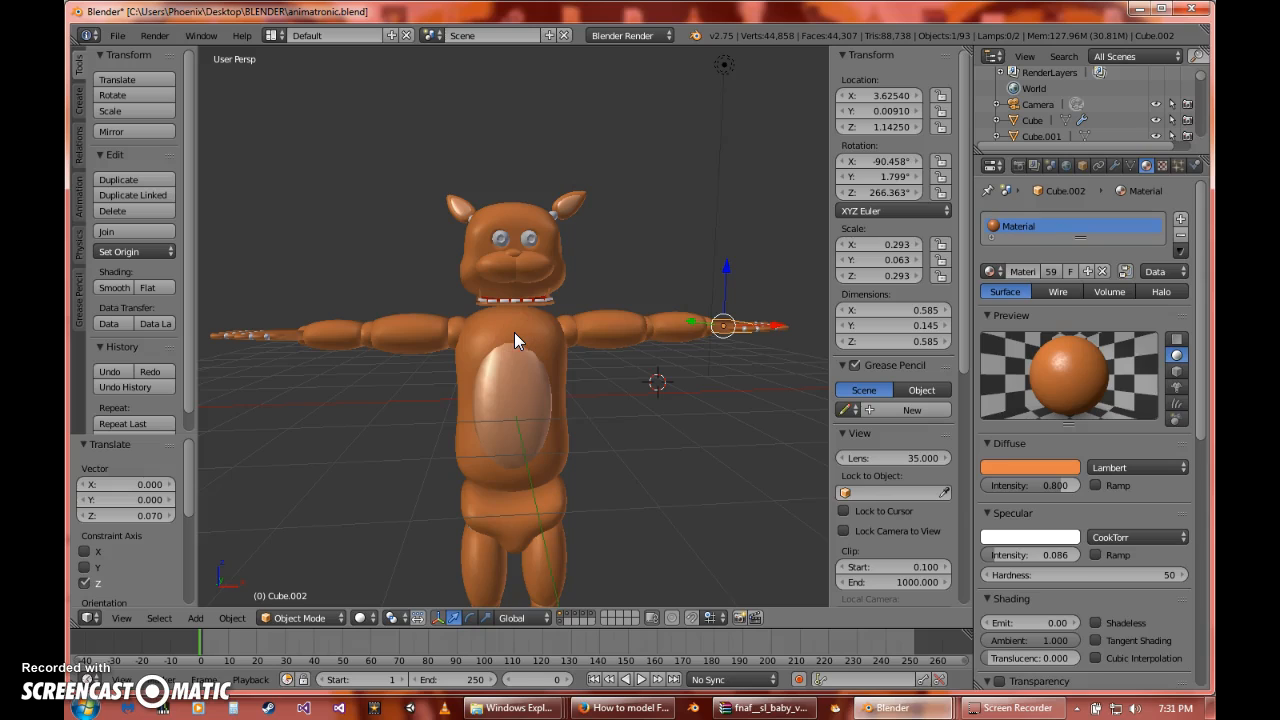